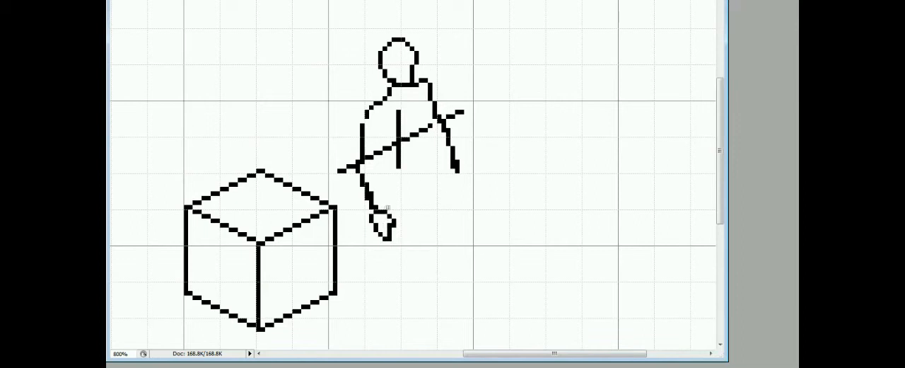
Draw a diagonal hip guide line between the figure's two hands and trim both ends of the chest guide line.
mouse_move(387, 207)
mouse_down()
mouse_move(453, 177)
mouse_move(467, 189)
mouse_move(461, 204)
mouse_up()
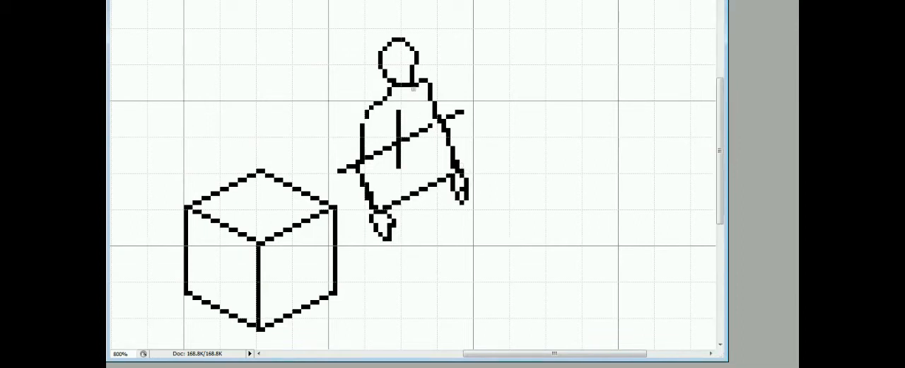
click(339, 171)
click(462, 112)
drag(352, 168, 345, 171)
click(456, 114)
Draw the inner edge of the figure's right-side arm and rework the contours of the left-side arm.
drag(430, 133, 453, 169)
click(455, 171)
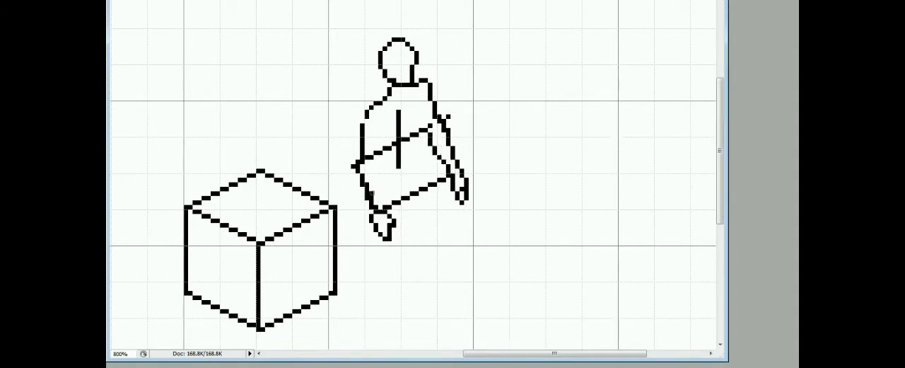
drag(371, 193, 369, 208)
mouse_move(373, 212)
mouse_down()
mouse_move(355, 170)
mouse_move(372, 205)
mouse_up()
mouse_move(380, 210)
mouse_down()
mouse_move(372, 168)
mouse_move(360, 176)
mouse_up()
drag(354, 168, 366, 114)
Replace the guide lines across the chest with torso side contours and draw the vertical centre line below the waist.
mouse_move(364, 126)
mouse_down()
mouse_move(365, 158)
mouse_move(385, 130)
mouse_up()
click(380, 142)
mouse_move(439, 116)
mouse_down()
mouse_move(434, 92)
mouse_move(435, 115)
mouse_move(398, 135)
mouse_up()
click(433, 89)
mouse_move(399, 148)
mouse_down()
mouse_move(402, 183)
mouse_move(385, 133)
mouse_up()
drag(400, 154, 429, 113)
mouse_move(423, 143)
mouse_down()
mouse_move(413, 171)
mouse_move(418, 145)
mouse_move(399, 170)
mouse_up()
drag(399, 167, 399, 201)
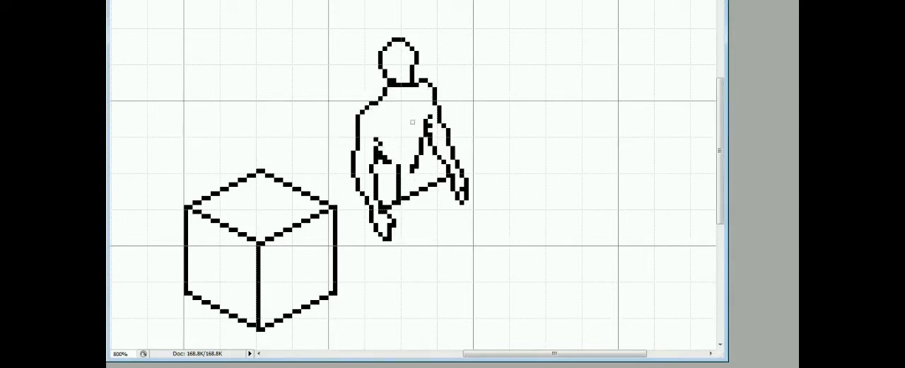
Select the figure's head, move it slightly down and to the right, and clear the selection.
drag(378, 34, 422, 87)
drag(416, 78, 422, 87)
key(ctrl+d)
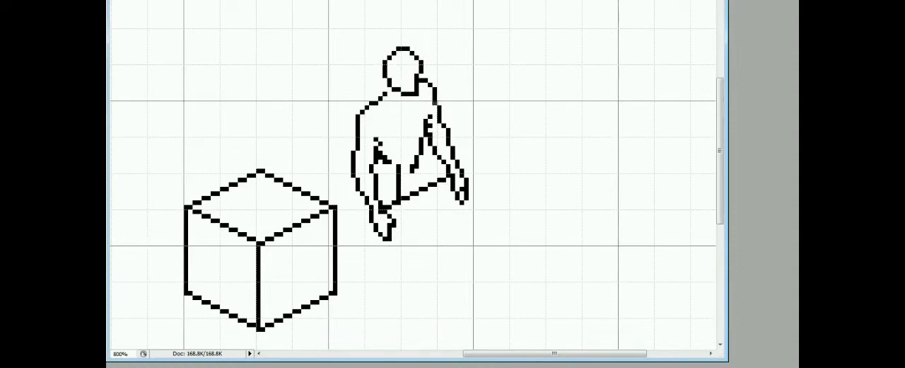
Draw two example pairs of vertically stacked circles beside the figure, the second pair overlapping like a cylinder.
mouse_move(525, 120)
mouse_down()
mouse_move(558, 71)
mouse_move(527, 114)
mouse_up()
mouse_move(638, 116)
mouse_down()
mouse_move(641, 99)
mouse_move(635, 106)
mouse_move(603, 90)
mouse_move(612, 104)
mouse_up()
click(598, 89)
click(603, 103)
click(642, 104)
drag(603, 124, 608, 130)
drag(645, 74, 647, 92)
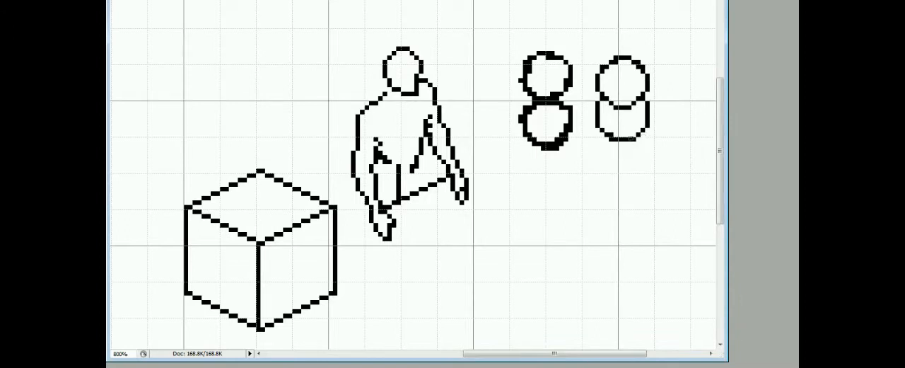
Thin out the thick, uneven outlines of the first pair of stacked circles.
drag(547, 104, 531, 114)
drag(529, 130, 562, 134)
drag(555, 58, 531, 73)
drag(534, 56, 521, 78)
drag(530, 100, 543, 104)
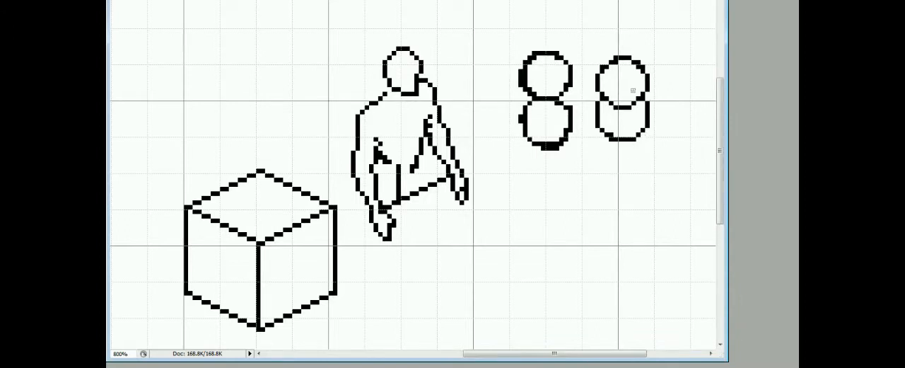
Draw the right-side hip contour, close the neck line and extend the centre line down past the left-side hand.
drag(422, 170, 421, 188)
click(430, 126)
drag(387, 94, 390, 88)
drag(398, 206, 399, 230)
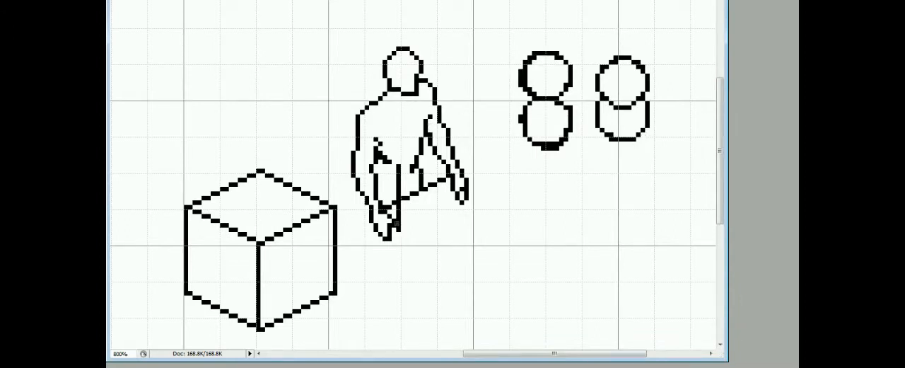
Extend the vertical centre line down to foot level and draw a diagonal ground guide line there.
drag(303, 250, 235, 247)
drag(412, 167, 412, 172)
drag(400, 233, 400, 319)
mouse_move(430, 271)
mouse_down()
mouse_move(432, 247)
mouse_move(355, 323)
mouse_up()
mouse_move(356, 333)
mouse_down()
mouse_move(477, 250)
mouse_move(356, 331)
mouse_up()
mouse_move(397, 305)
mouse_down()
mouse_move(378, 314)
mouse_move(450, 275)
mouse_move(357, 327)
mouse_up()
Draw the right-side foot and the outer contour of that leg up to the hip.
mouse_move(454, 276)
mouse_down()
mouse_move(469, 287)
mouse_move(426, 284)
mouse_move(455, 286)
mouse_up()
key(ctrl+z)
mouse_move(434, 268)
mouse_down()
mouse_move(454, 277)
mouse_move(416, 282)
mouse_up()
drag(433, 269, 437, 240)
drag(432, 173, 436, 241)
Undo the scribble at the left-side knee and draw a diagonal guide line across both knees.
drag(374, 224, 374, 260)
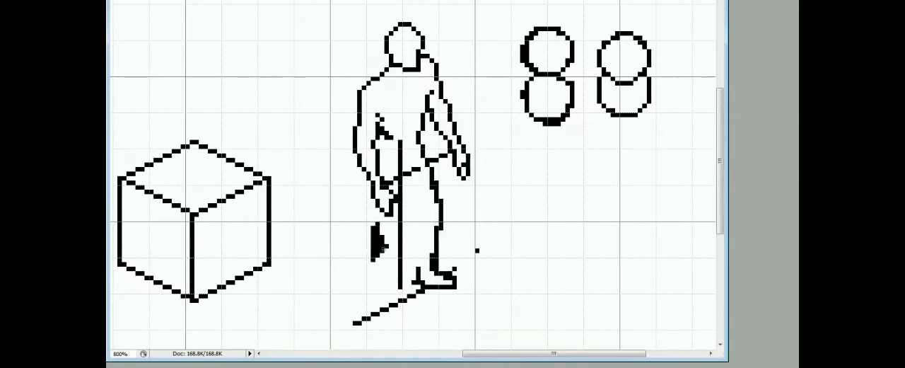
key(ctrl+z)
mouse_move(369, 209)
mouse_down()
mouse_move(383, 249)
mouse_move(473, 192)
mouse_up()
drag(370, 244, 338, 260)
drag(443, 205, 473, 191)
click(477, 251)
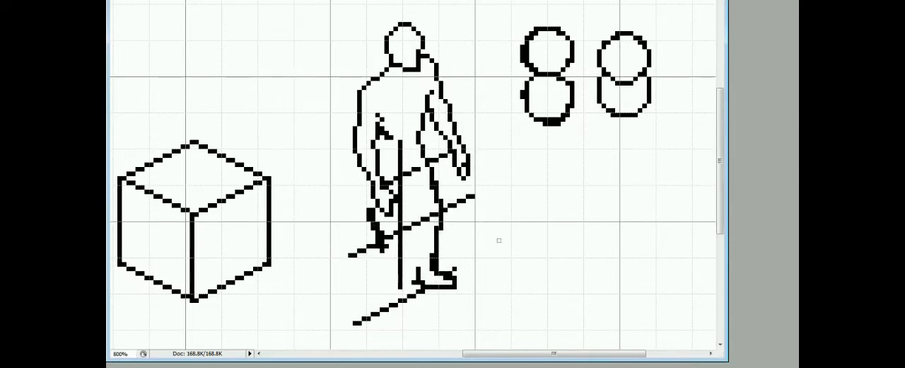
drag(382, 251, 386, 246)
Erase the guide lines inside the hips and right-side leg, and draw that leg's inner contour from crotch to foot.
drag(400, 142, 400, 175)
drag(408, 173, 415, 169)
drag(454, 274, 444, 270)
drag(419, 269, 419, 210)
mouse_move(436, 256)
mouse_down()
mouse_move(431, 270)
mouse_move(423, 242)
mouse_up()
drag(423, 269, 422, 264)
drag(414, 226, 418, 261)
mouse_move(423, 260)
mouse_down()
mouse_move(419, 215)
mouse_move(437, 214)
mouse_up()
mouse_move(418, 210)
mouse_down()
mouse_move(405, 175)
mouse_move(432, 188)
mouse_up()
click(440, 228)
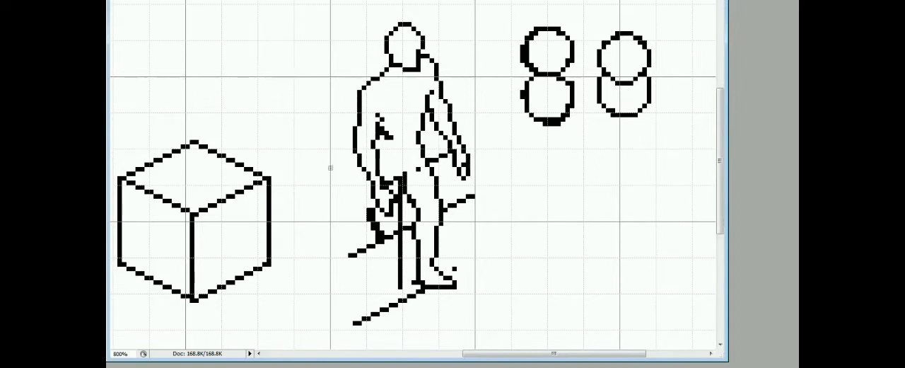
Draw the outer and inner contours of the left-side leg down to its foot.
mouse_move(373, 210)
mouse_down()
mouse_move(382, 232)
mouse_move(373, 293)
mouse_up()
mouse_move(396, 254)
mouse_down()
mouse_move(387, 295)
mouse_move(395, 309)
mouse_up()
mouse_move(372, 292)
mouse_down()
mouse_move(395, 323)
mouse_move(395, 304)
mouse_move(401, 315)
mouse_move(370, 331)
mouse_up()
Shift the selected sections of the left-side leg left and down by pixel nudges, and clear the selection.
key(m)
key(ctrl+Left)
key(ctrl+Left)
key(ctrl+Down)
drag(398, 261, 346, 293)
key(ctrl+Left)
key(ctrl+Left)
key(ctrl+Down)
key(ctrl+Left)
key(ctrl+Left)
mouse_move(371, 245)
mouse_down()
mouse_move(397, 260)
mouse_move(380, 232)
mouse_move(375, 247)
mouse_move(396, 237)
mouse_move(396, 210)
mouse_up()
key(ctrl+d)
Redraw the left-side thigh and crotch contours and erase leftover guide pixels around the leg and elbow.
key(b)
mouse_move(369, 247)
mouse_down()
mouse_move(363, 174)
mouse_move(383, 186)
mouse_up()
drag(404, 174, 401, 187)
drag(396, 246, 410, 228)
drag(359, 269, 359, 284)
drag(400, 253, 401, 265)
drag(386, 284, 387, 277)
drag(391, 137, 382, 128)
Move the left-side foot one pixel left and one pixel up, and redraw the calf contour to meet it.
key(m)
drag(362, 297, 393, 334)
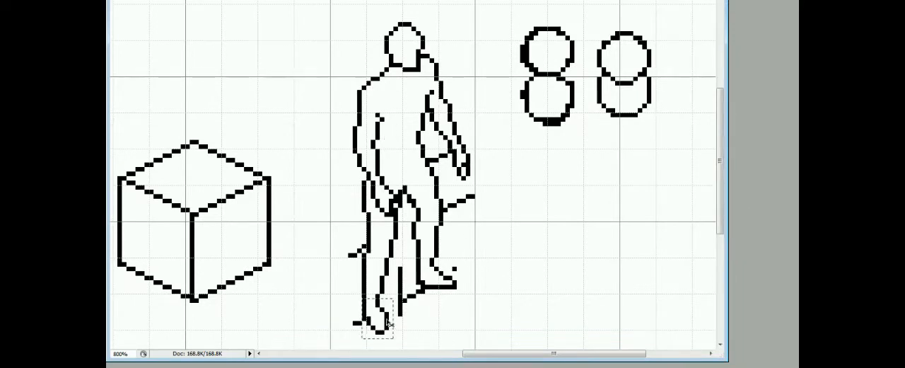
key(ctrl+Left)
key(ctrl+Up)
key(ctrl+d)
key(b)
mouse_move(375, 291)
mouse_down()
mouse_move(382, 269)
mouse_move(383, 290)
mouse_up()
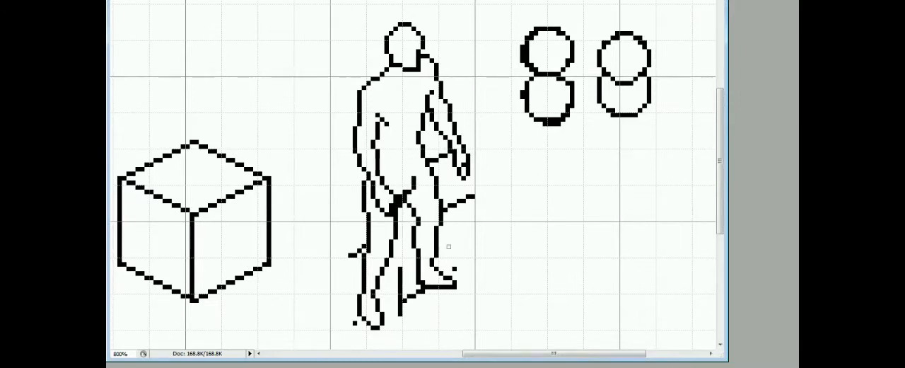
Select the figure's head, torso and arms, move them down three pixels and clear the selection.
drag(342, 9, 465, 176)
drag(453, 127, 485, 184)
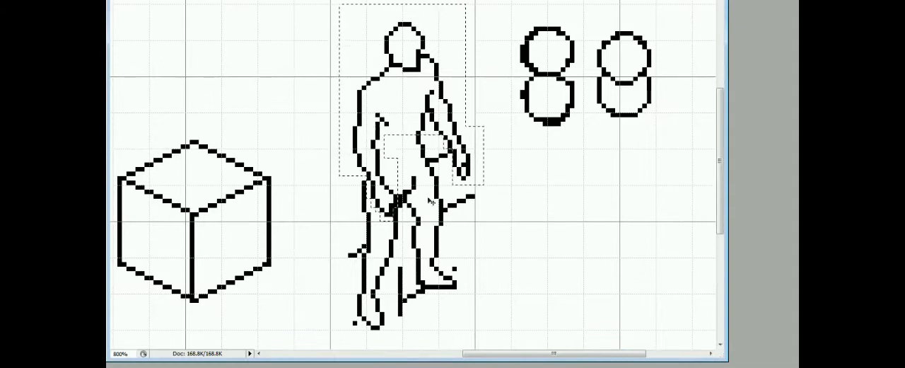
key(ctrl+Down)
key(ctrl+Down)
key(ctrl+Down)
key(ctrl+d)
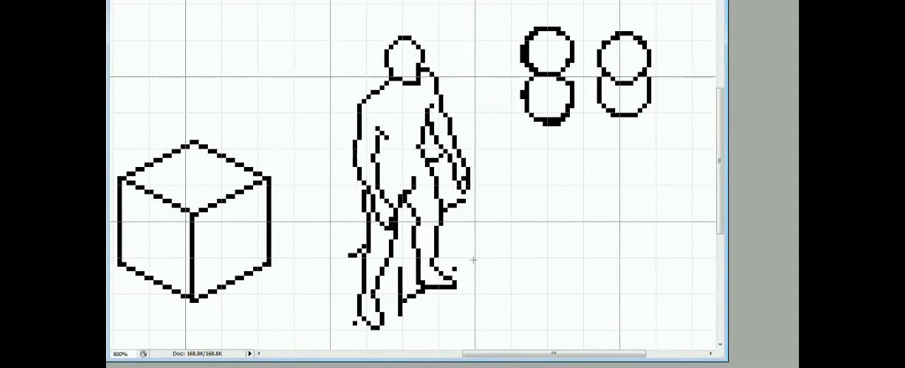
Select both lower legs with their feet, move them down one pixel and clear the selection.
drag(473, 260, 437, 223)
drag(401, 227, 460, 294)
drag(402, 244, 339, 321)
key(ctrl+Down)
key(ctrl+d)
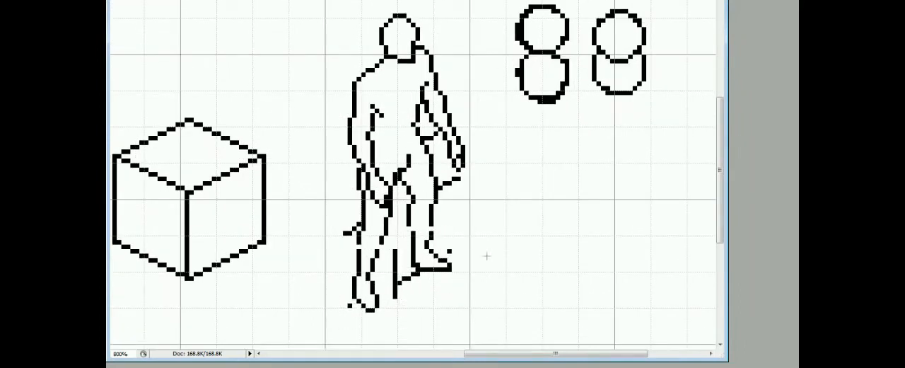
Reshape the toe of the left-side foot into a flatter, longer outline.
drag(381, 302, 377, 310)
key(e)
drag(378, 301, 377, 305)
drag(352, 92, 441, 51)
key(ctrl+z)
drag(351, 92, 441, 51)
click(394, 79)
drag(394, 79, 393, 89)
key(ctrl+z)
key(ctrl+alt+z)
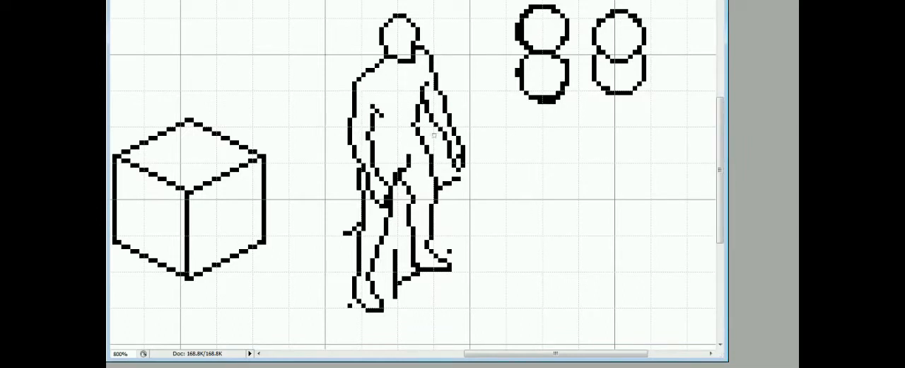
Set the foreground colour to dark blue (R 0, G 0, B 140) and fill the figure's body with it.
key(F6)
drag(662, 101, 693, 101)
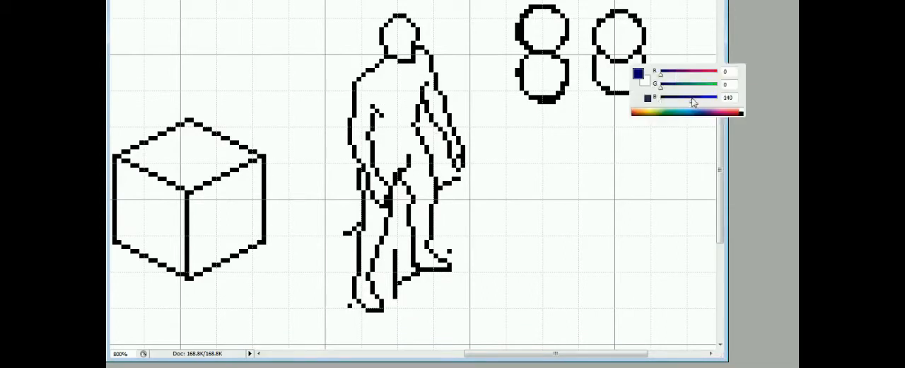
key(F6)
click(394, 114)
click(400, 37)
Switch the foreground colour to bright red, fill the head and colour the shoulders and upper chest.
key(F6)
drag(662, 76, 755, 76)
click(401, 37)
mouse_move(362, 94)
mouse_down()
mouse_move(397, 123)
mouse_move(429, 69)
mouse_up()
key(g)
click(396, 80)
Colour the left-side arm and hand red, and paint the right-side forearm and hand red.
key(b)
drag(359, 109, 368, 167)
key(g)
click(376, 184)
key(b)
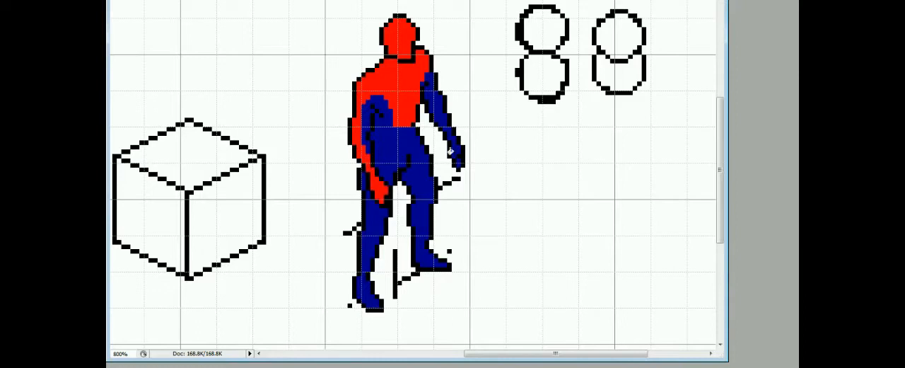
drag(451, 150, 446, 123)
mouse_move(458, 164)
mouse_down()
mouse_move(430, 75)
mouse_move(442, 110)
mouse_up()
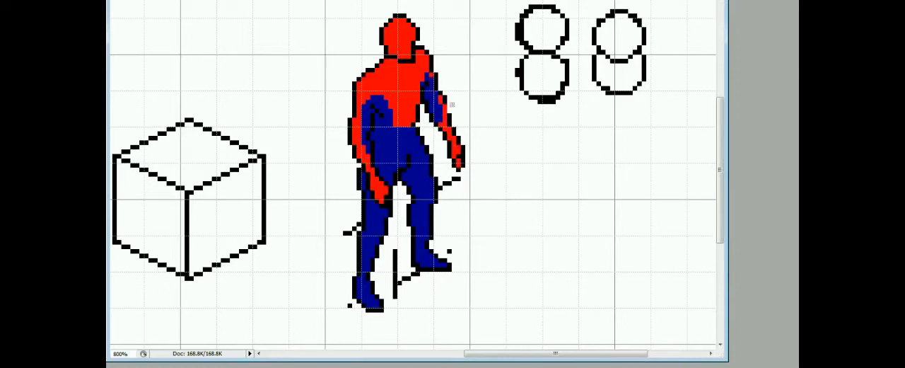
Hide the grid and paint a red belt around the figure's waist, joined to the red chest.
key(ctrl+apostrophe)
mouse_move(415, 132)
mouse_down()
mouse_move(399, 148)
mouse_move(372, 139)
mouse_up()
drag(404, 143, 400, 129)
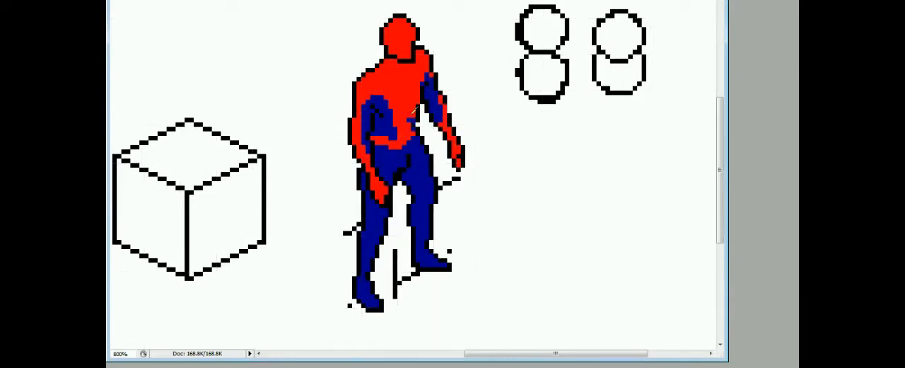
Mark the boot tops on both shins in red and fill the boots below them with red.
drag(416, 225, 427, 228)
key(g)
click(423, 244)
key(b)
drag(373, 254, 364, 252)
key(g)
click(364, 271)
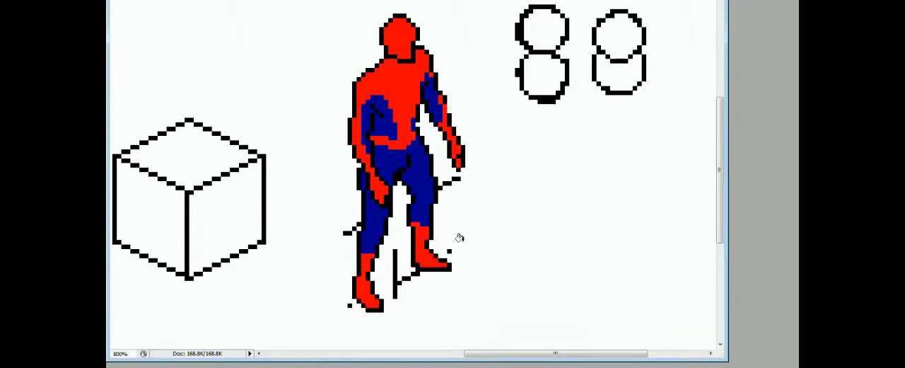
Draw white eyes with dark outlines on the figure's red mask.
mouse_move(394, 39)
mouse_down()
mouse_move(399, 47)
mouse_move(411, 36)
mouse_up()
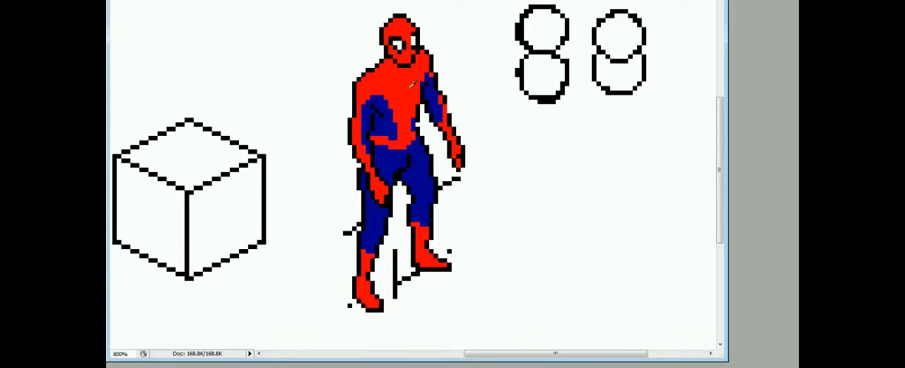
scroll(520, 263, down, 5)
scroll(474, 229, up, 3)
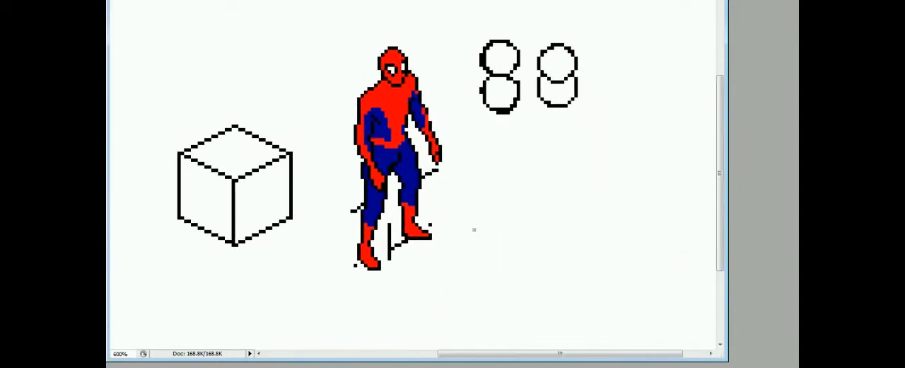
scroll(486, 225, up, 1)
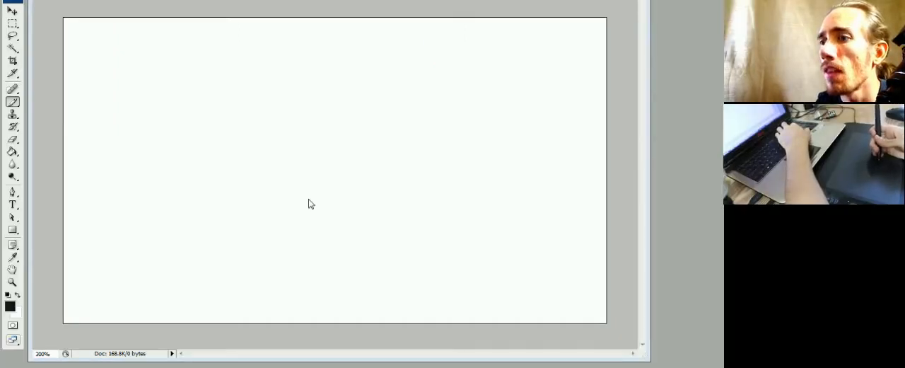
Show the grid over the blank canvas and bring the view to 600% for pixel drawing.
scroll(631, 253, down, 1)
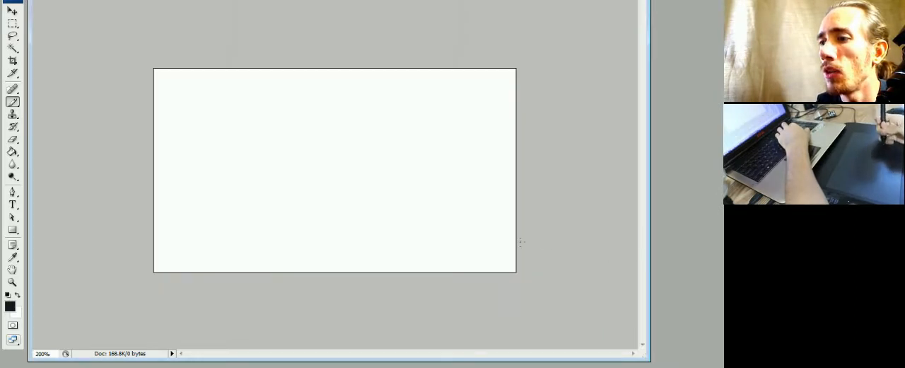
key(ctrl+plus)
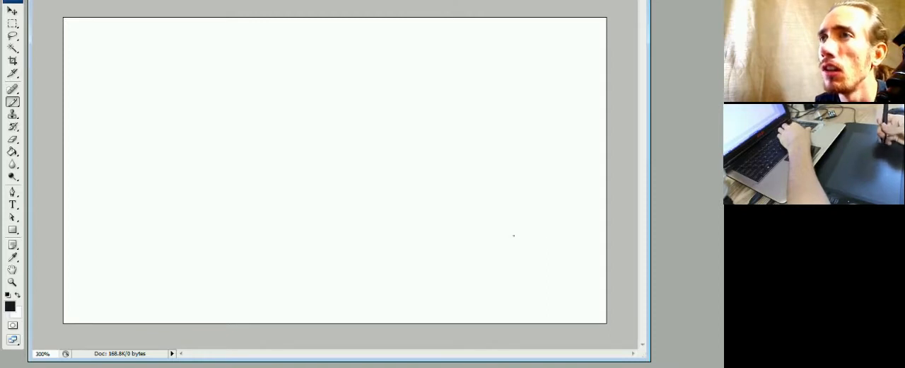
key(ctrl+plus)
key(ctrl+apostrophe)
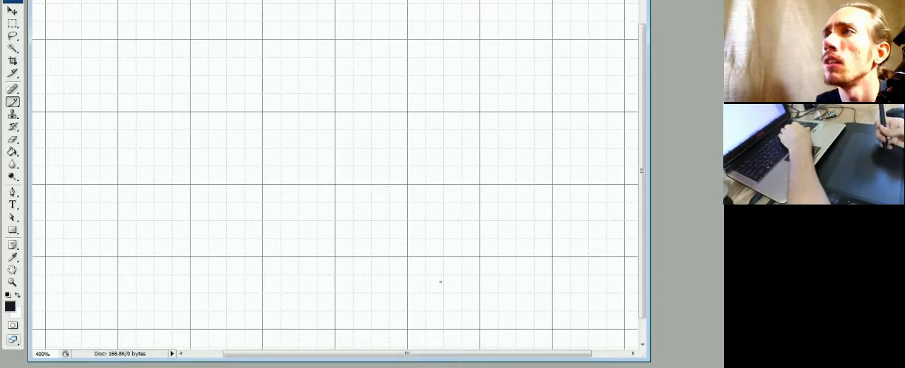
key(ctrl+plus)
key(ctrl+plus)
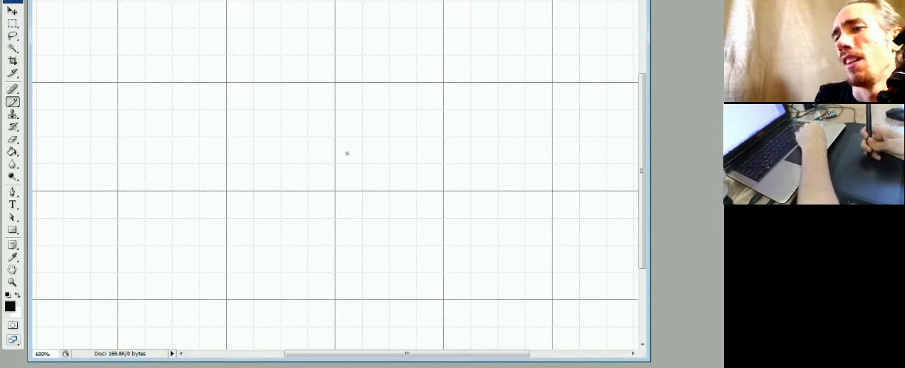
Draw a black isometric line rising to the right in eight steps, each two pixels wide and one pixel high.
click(335, 160)
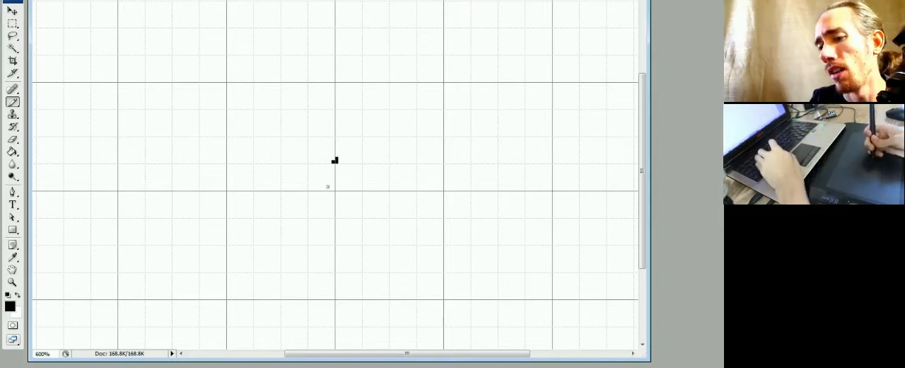
key(e)
key(b)
click(341, 161)
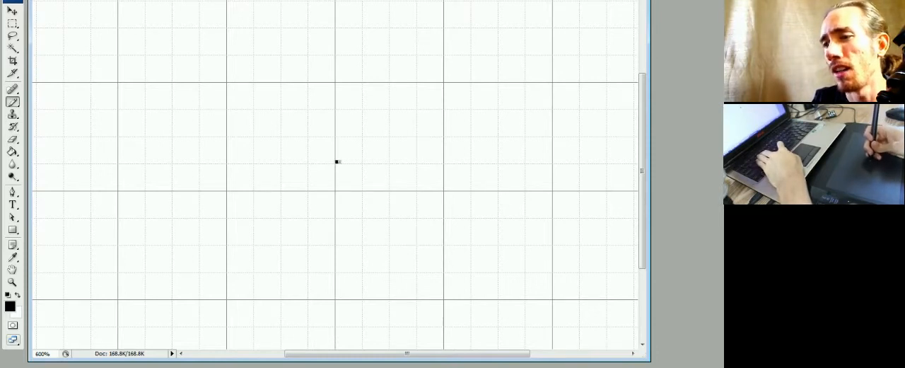
click(351, 155)
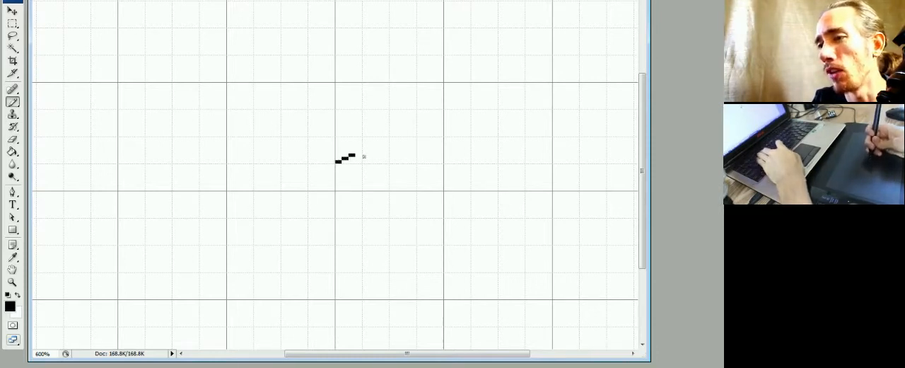
key(ctrl+plus)
key(ctrl+minus)
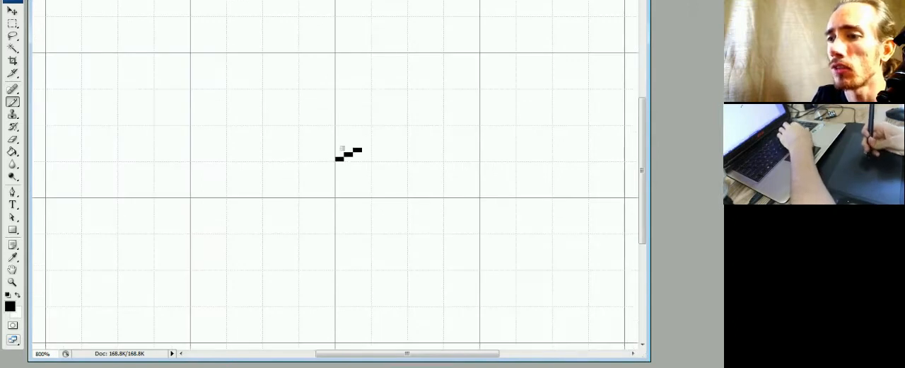
click(367, 146)
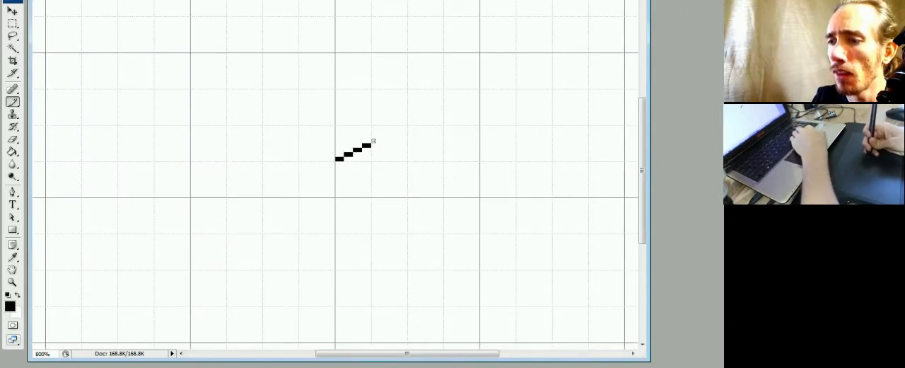
click(374, 142)
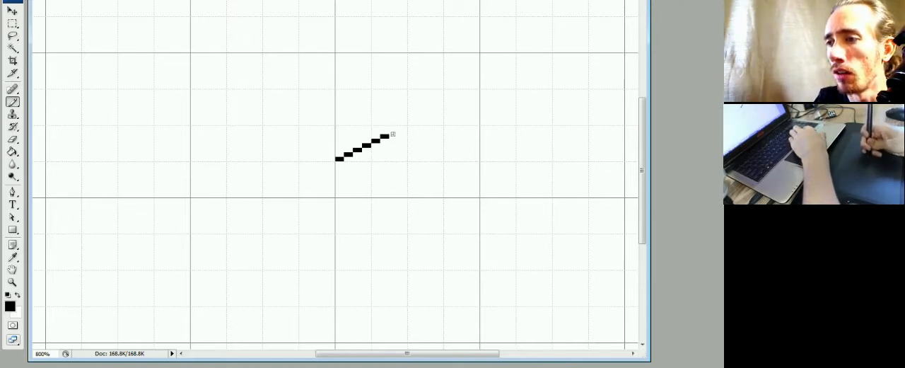
drag(391, 131, 400, 128)
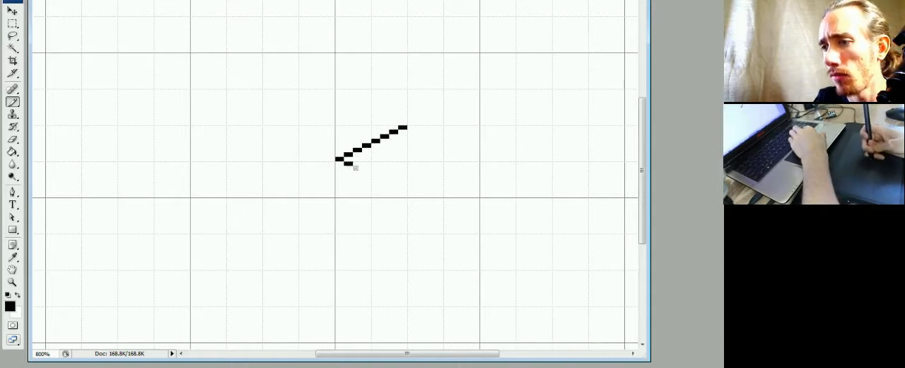
Draw a mirrored stepped line descending to the right from the first line's left end, forming a V on its side.
drag(355, 168, 383, 181)
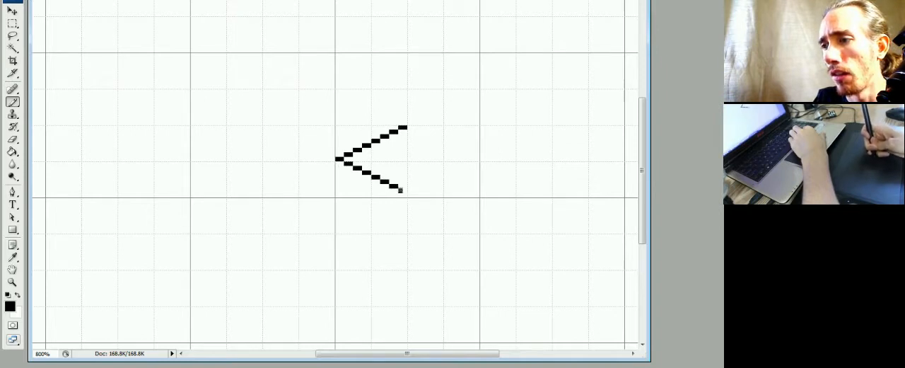
key(ctrl+plus)
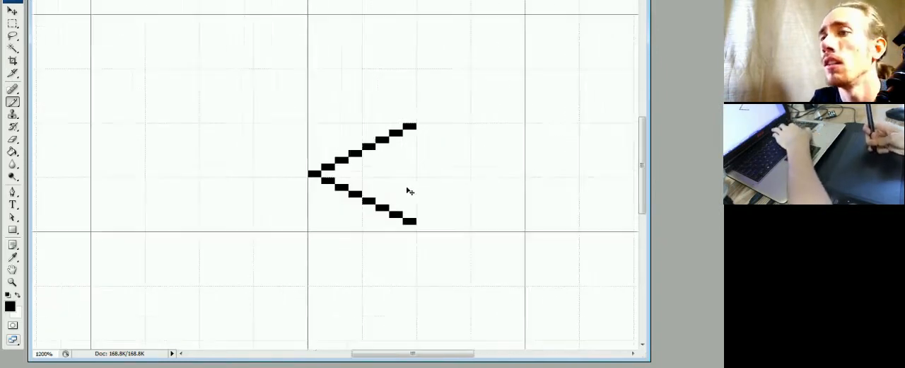
key(ctrl+plus)
key(ctrl+minus)
key(ctrl+minus)
drag(429, 207, 388, 210)
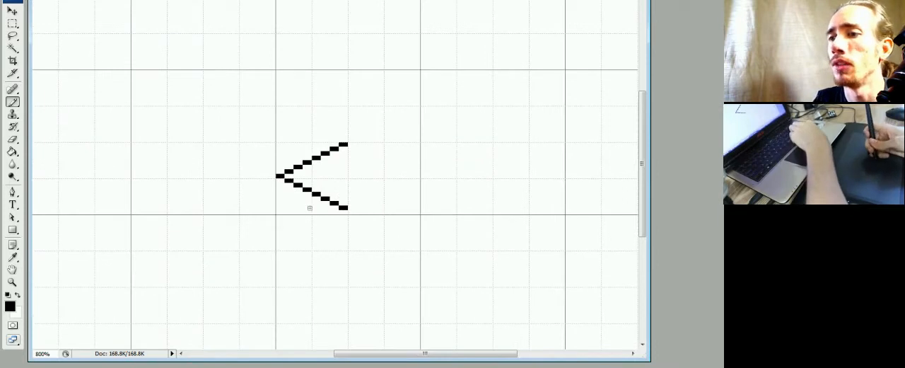
Close the shape into an isometric diamond with the two remaining right-hand sides in two-pixel steps, erasing misplaced pixels.
click(352, 211)
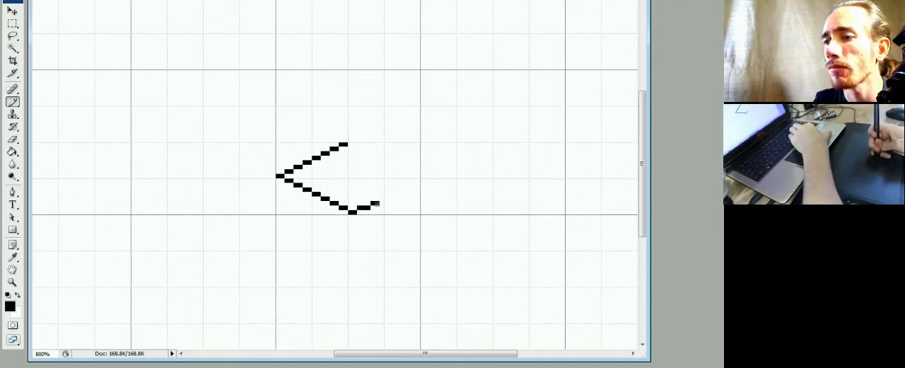
key(e)
click(374, 205)
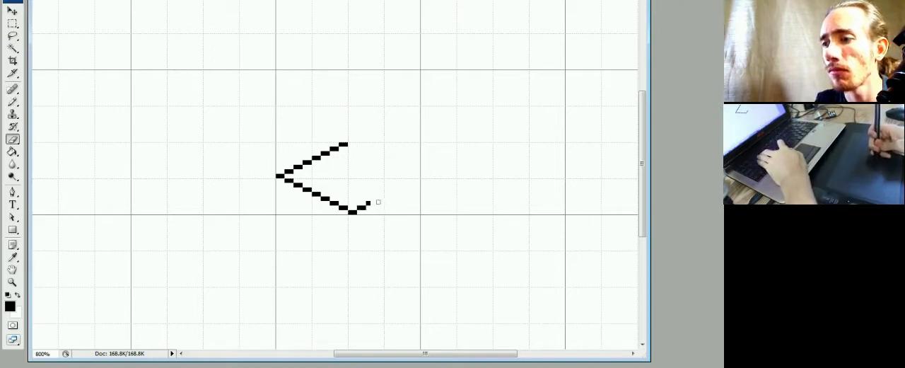
key(b)
drag(389, 194, 419, 182)
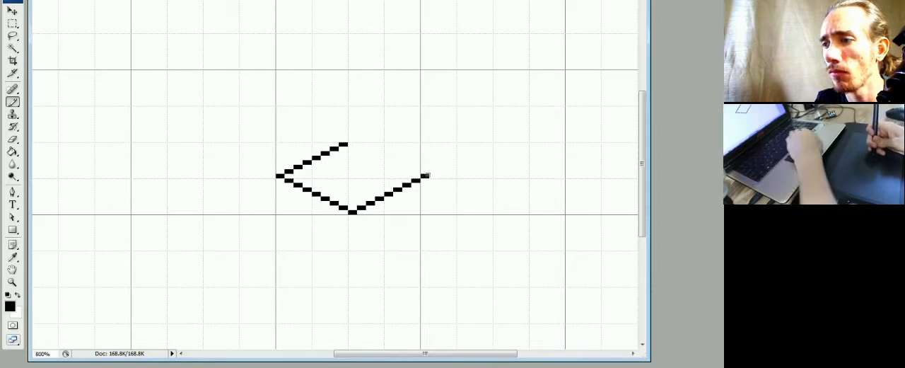
shift+click(352, 140)
key(m)
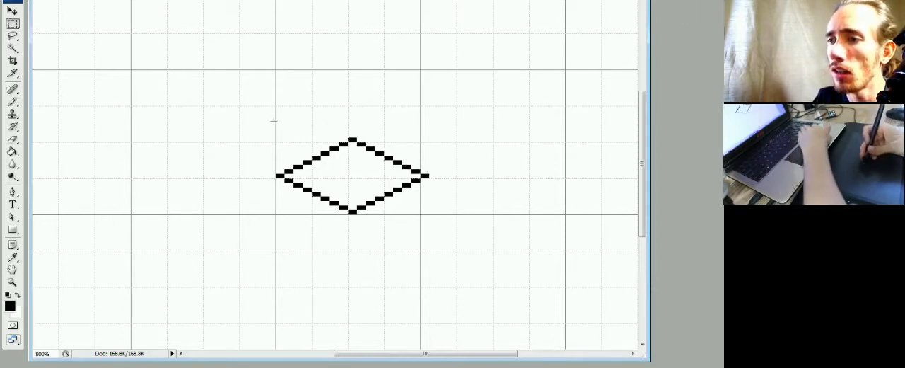
Draw equally long vertical edges straight down from the diamond's left and right corners.
key(b)
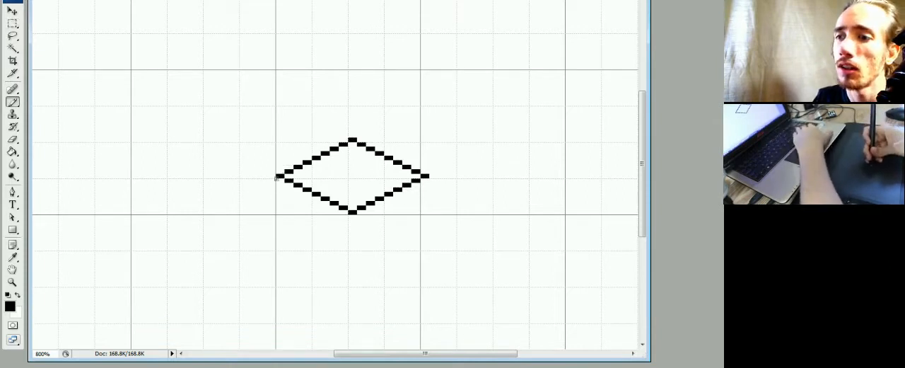
drag(279, 177, 278, 259)
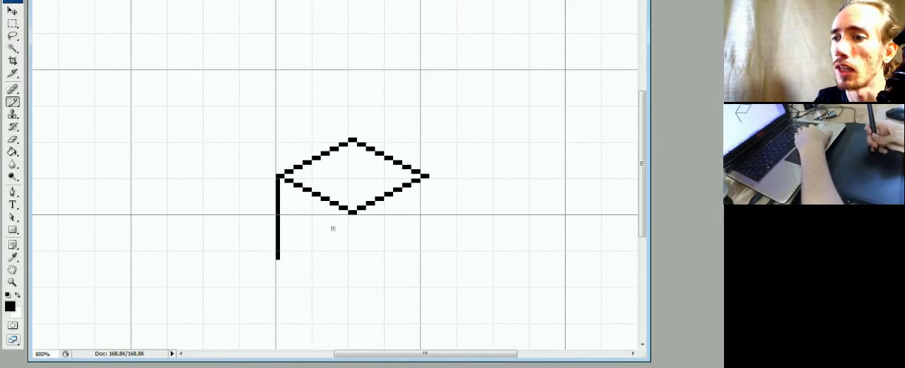
drag(426, 177, 427, 263)
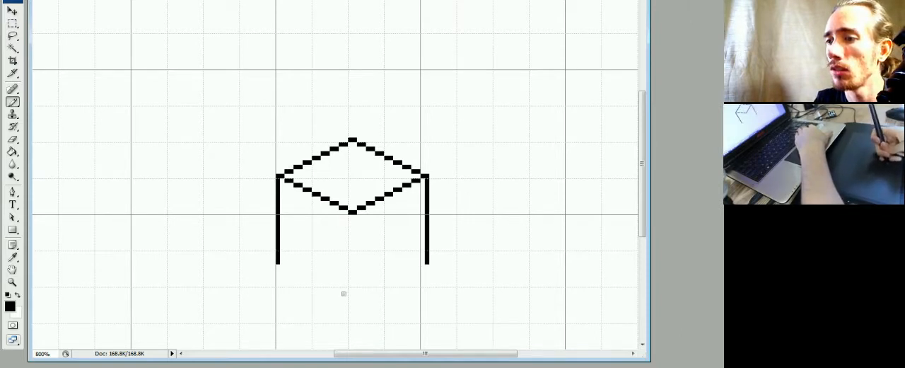
shift+click(350, 293)
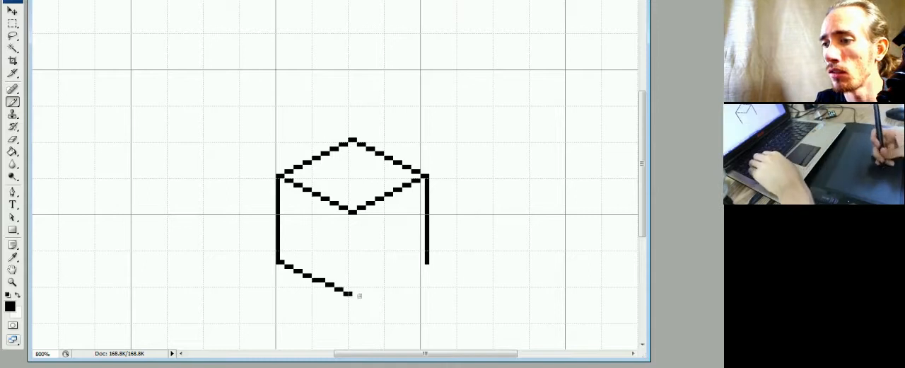
key(ctrl+z)
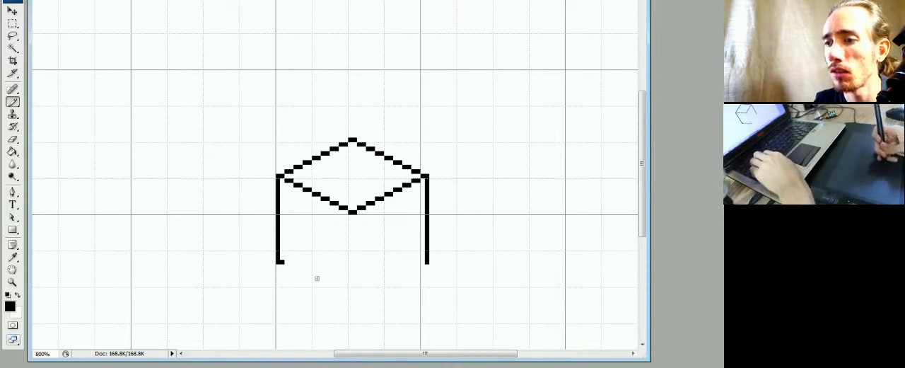
shift+click(349, 301)
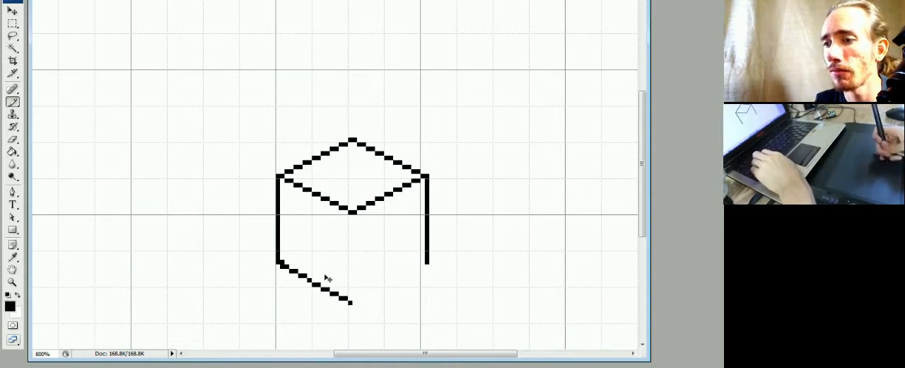
key(ctrl+z)
Draw the cube's lower-left edge from the left vertical down to the front corner, cleaning it into even two-pixel steps.
shift+click(349, 293)
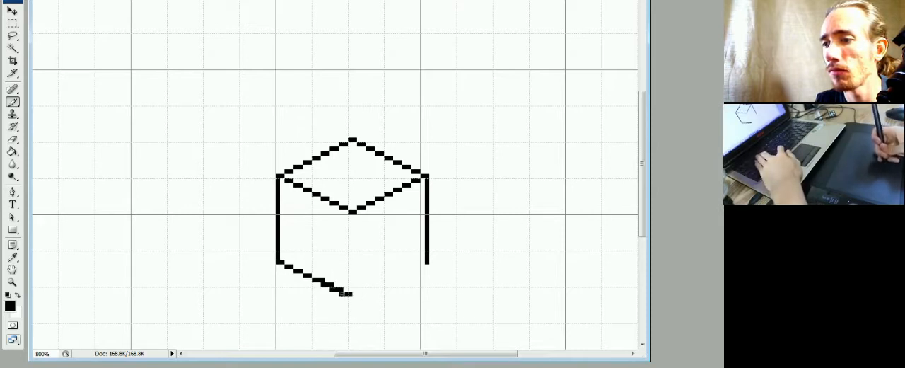
key(e)
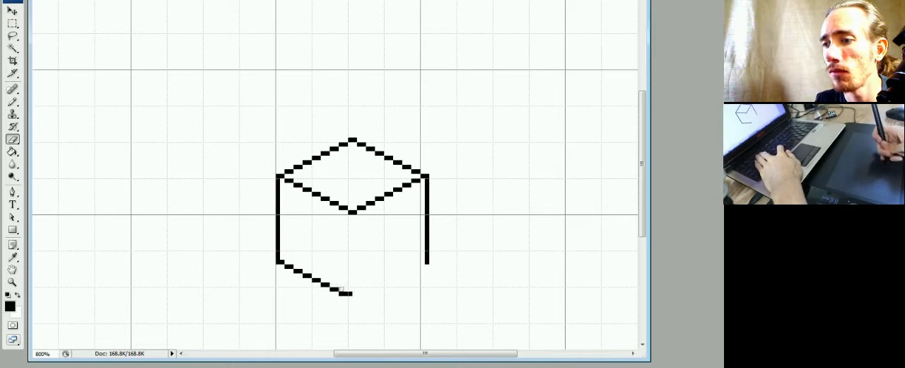
key(b)
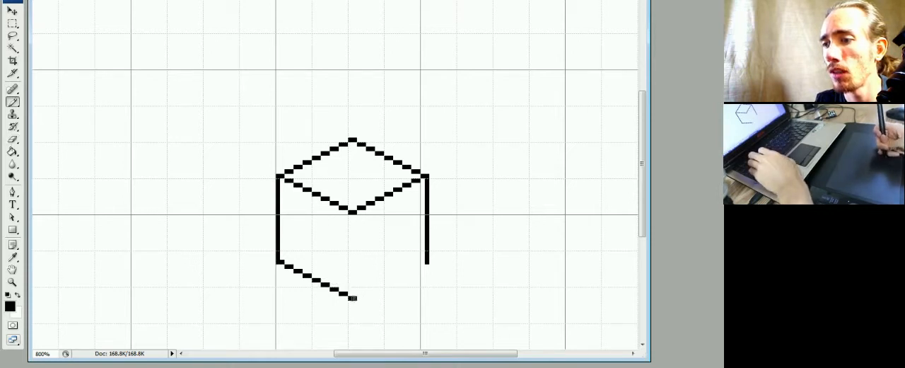
Draw the cube's lower-right edge in clean two-pixel steps, and join the upper and lower front corners with a vertical line.
shift+click(423, 268)
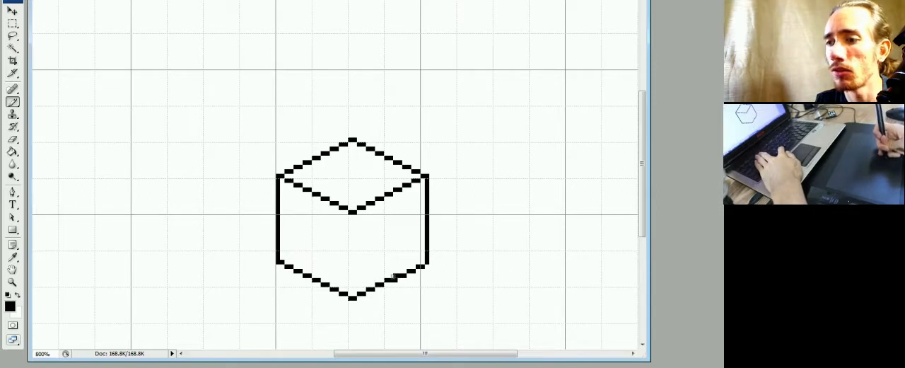
key(e)
key(b)
key(e)
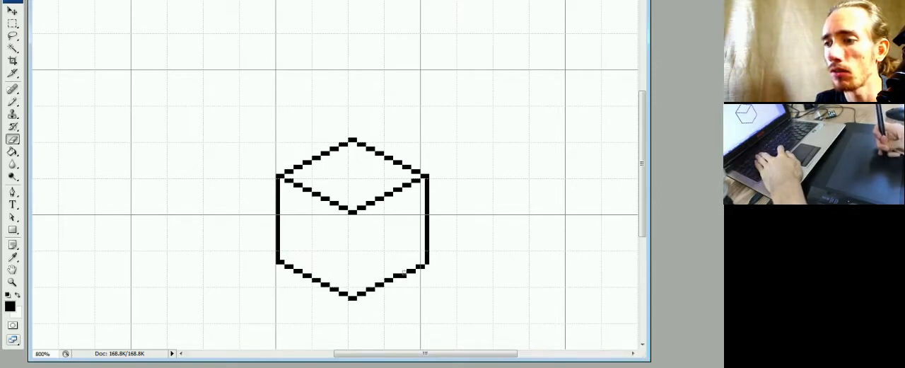
key(b)
key(e)
key(b)
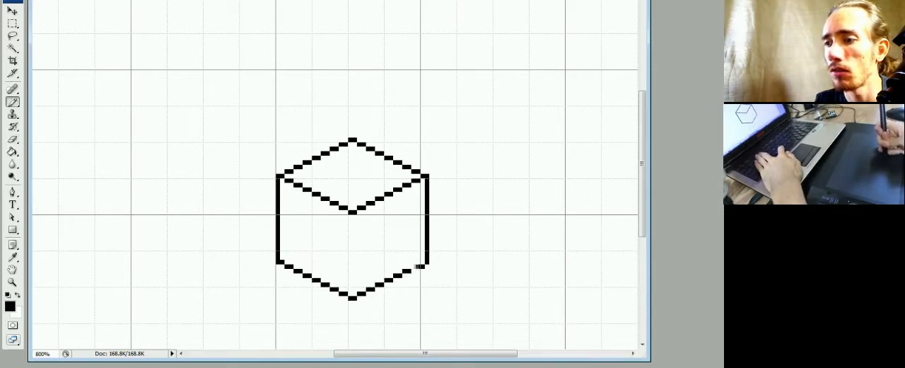
key(e)
key(b)
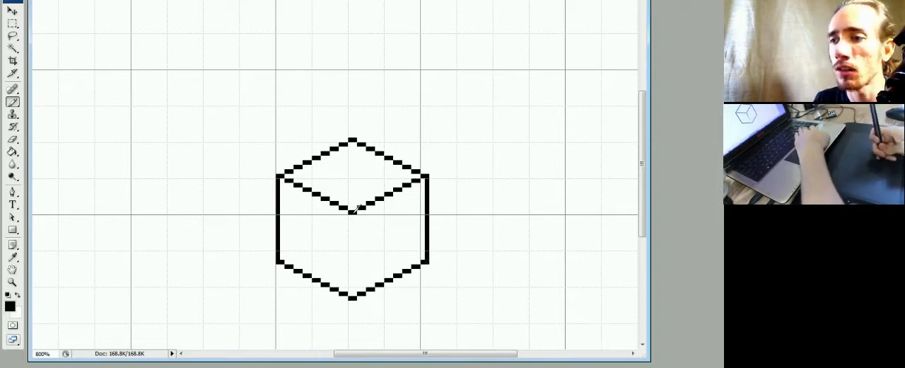
drag(349, 213, 351, 295)
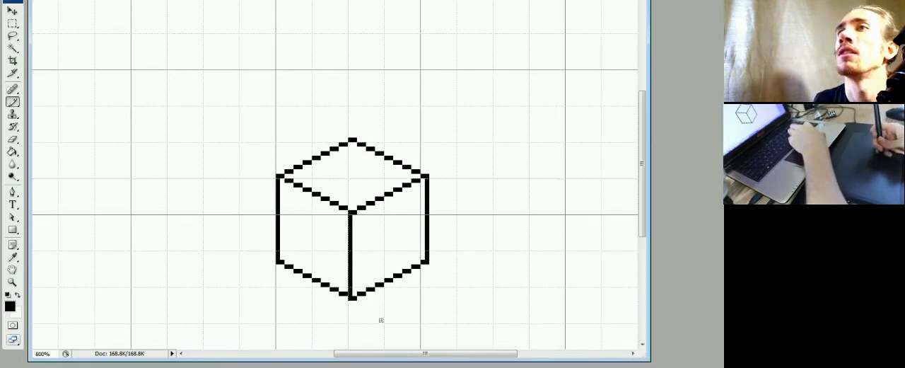
Draw a small oval head outline in the empty area right of the cube, with a vertical body line below it.
drag(384, 252, 367, 263)
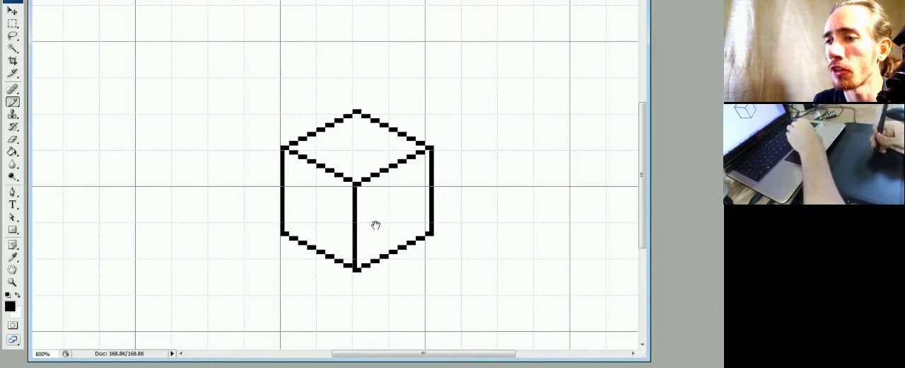
drag(375, 223, 385, 216)
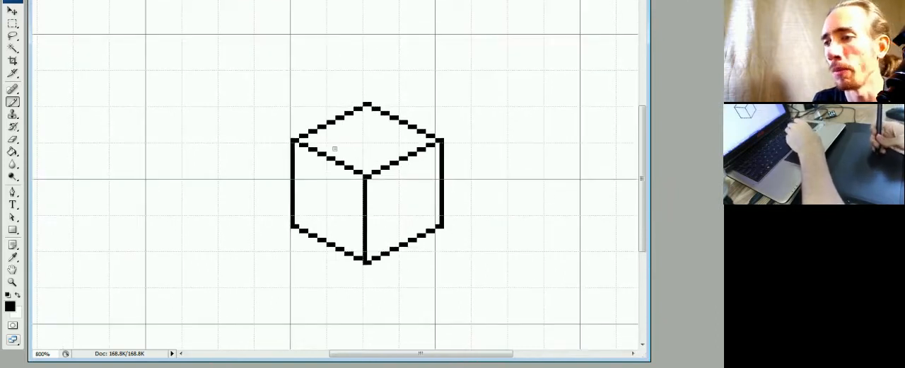
drag(399, 206, 360, 219)
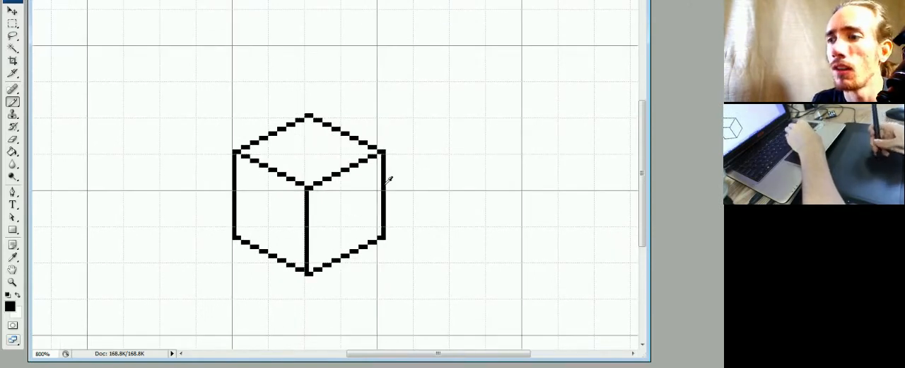
drag(402, 193, 319, 215)
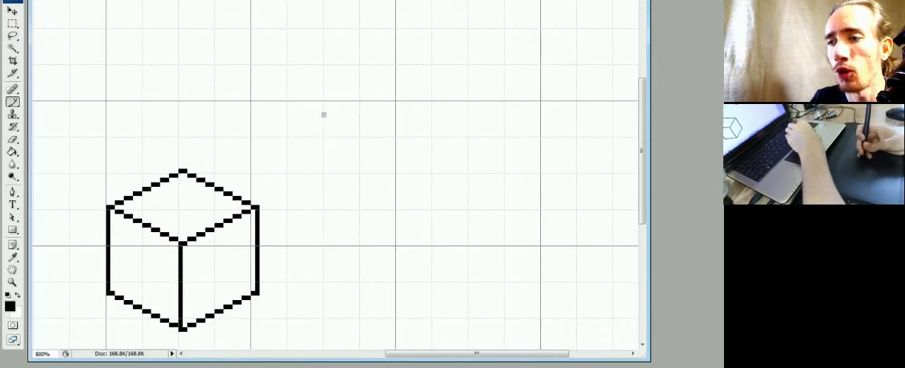
drag(320, 121, 328, 125)
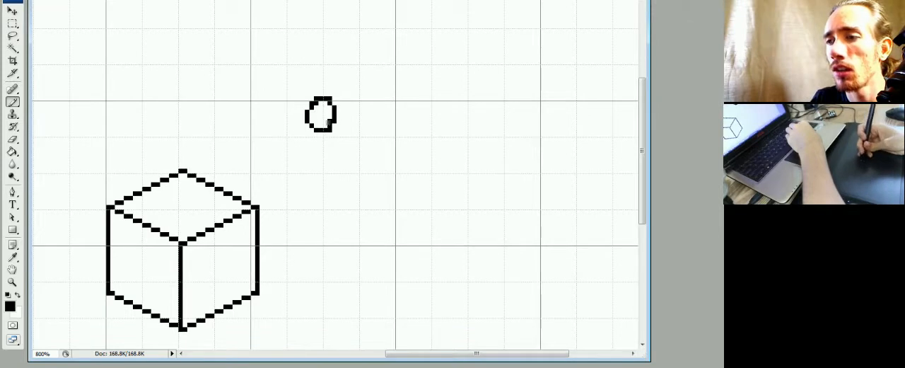
mouse_move(334, 116)
mouse_down()
mouse_move(320, 89)
mouse_move(306, 122)
mouse_move(325, 130)
mouse_move(336, 101)
mouse_move(321, 132)
mouse_move(304, 111)
mouse_move(327, 112)
mouse_move(309, 115)
mouse_move(319, 126)
mouse_move(343, 104)
mouse_move(320, 97)
mouse_up()
key(e)
key(b)
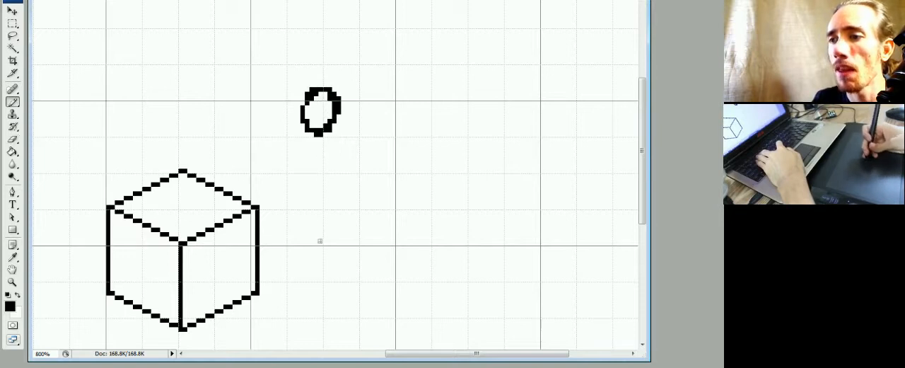
drag(320, 133, 320, 216)
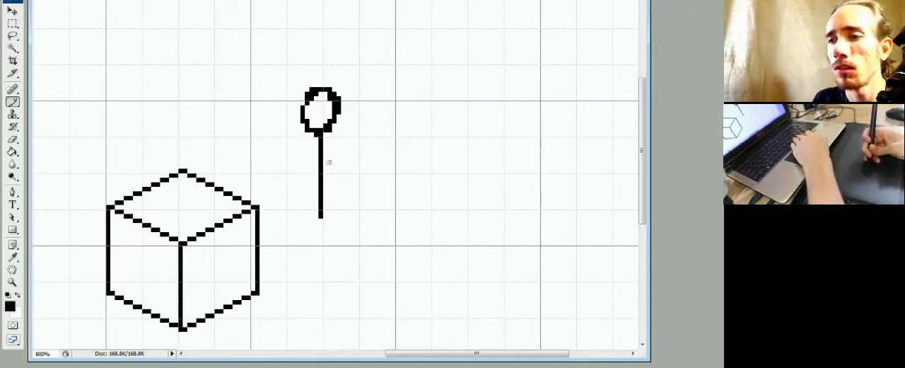
Draw a shoulder line in two-pixel steps across the upper body line, rising from lower left to upper right.
click(289, 157)
click(295, 157)
click(299, 153)
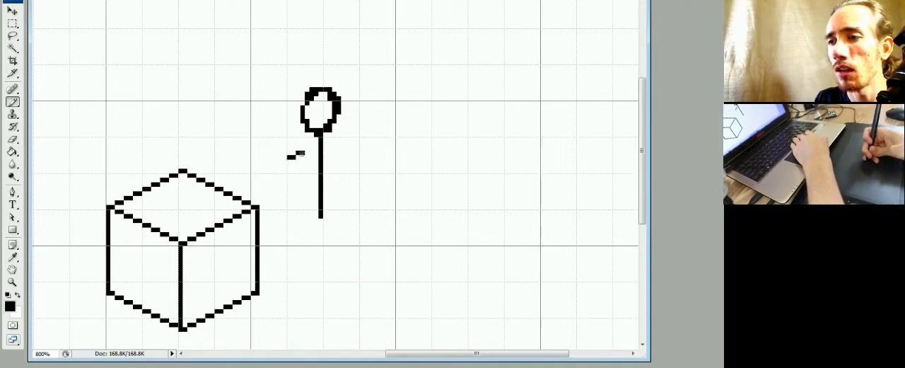
click(302, 153)
click(308, 148)
click(311, 148)
click(317, 144)
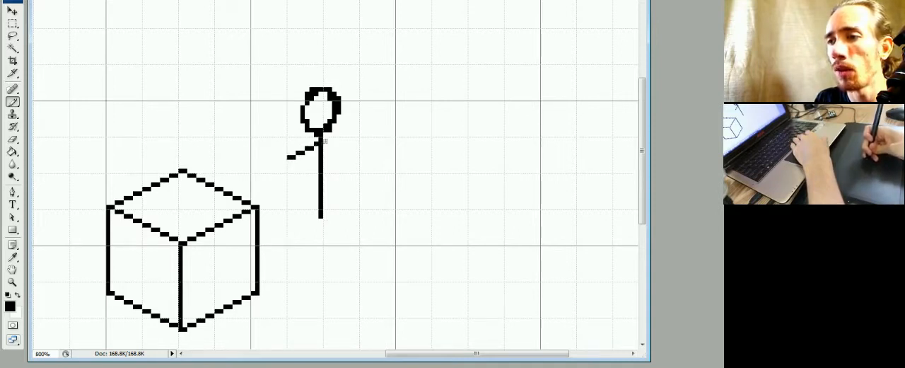
click(327, 139)
click(336, 135)
click(341, 132)
click(346, 130)
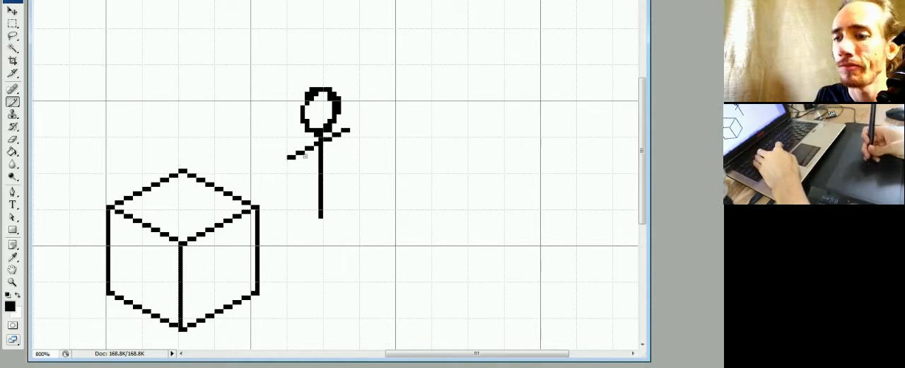
Trim both ends of the shoulder line and bend them down with short strokes as rounded shoulders.
key(e)
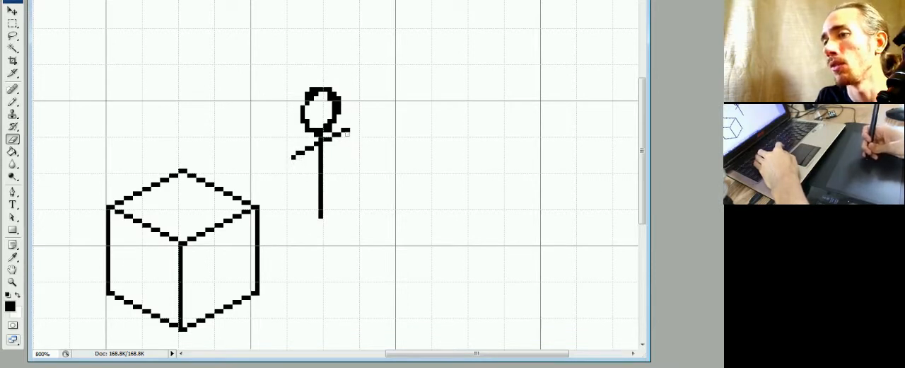
key(b)
drag(346, 132, 352, 144)
key(e)
key(b)
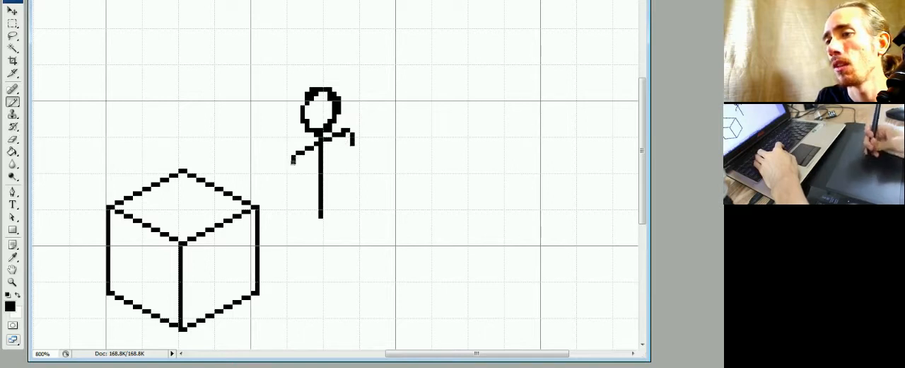
drag(290, 164, 292, 165)
Clear the crossing of the shoulder and body lines, slope the left shoulder up to the neck, and draw the neck's right side.
key(e)
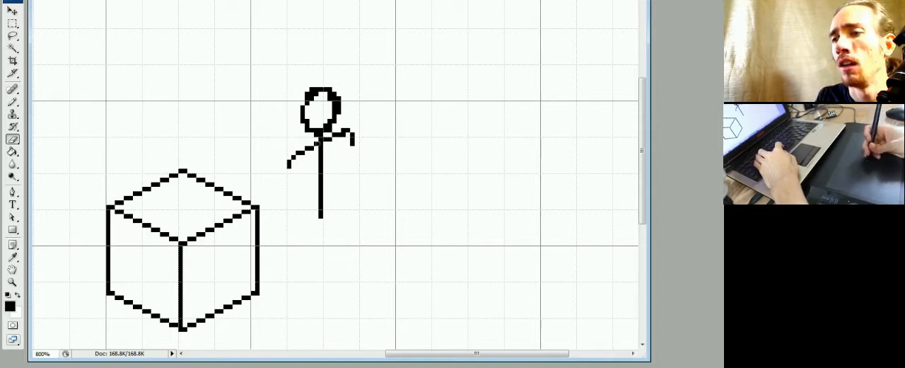
key(b)
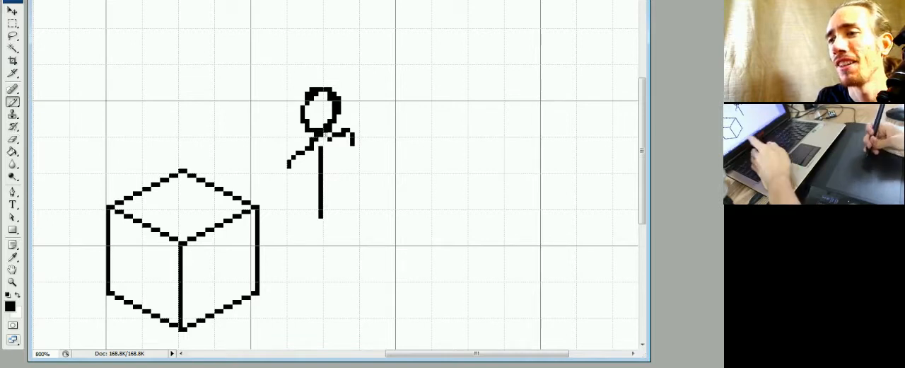
key(e)
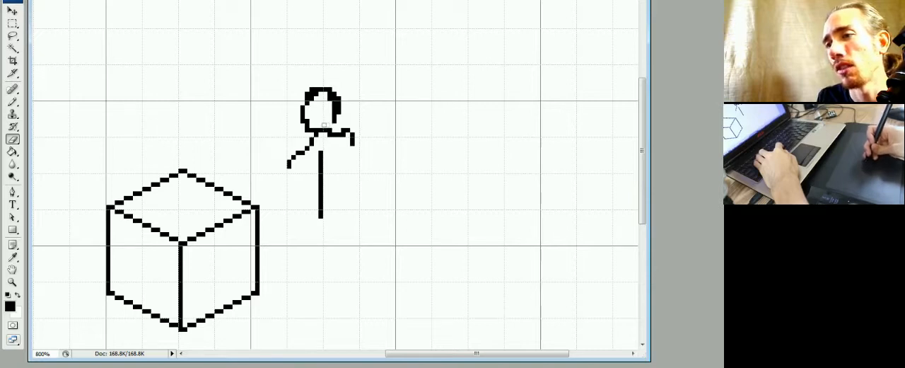
key(b)
key(e)
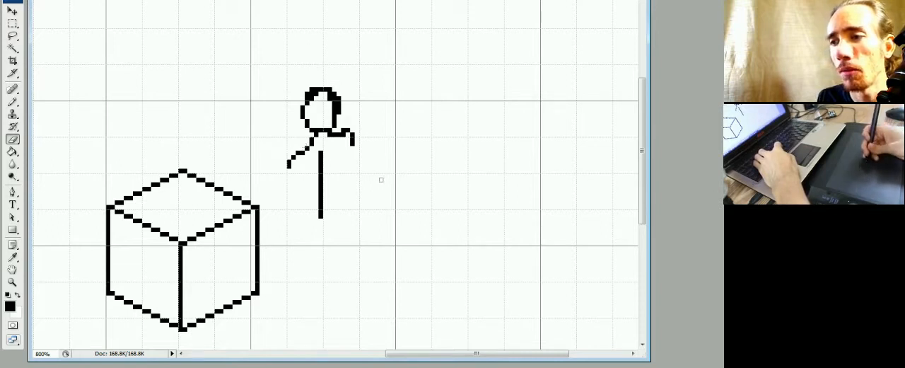
key(b)
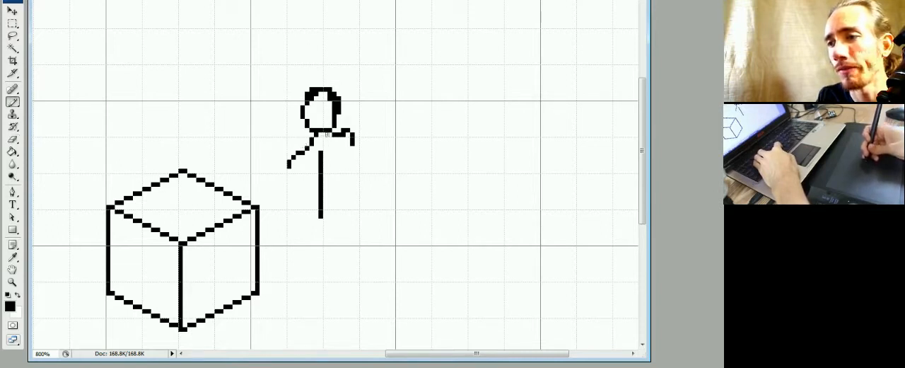
Erase the head's flat bottom line and redraw it one pixel lower as a neck base joining both shoulders.
click(330, 134)
key(e)
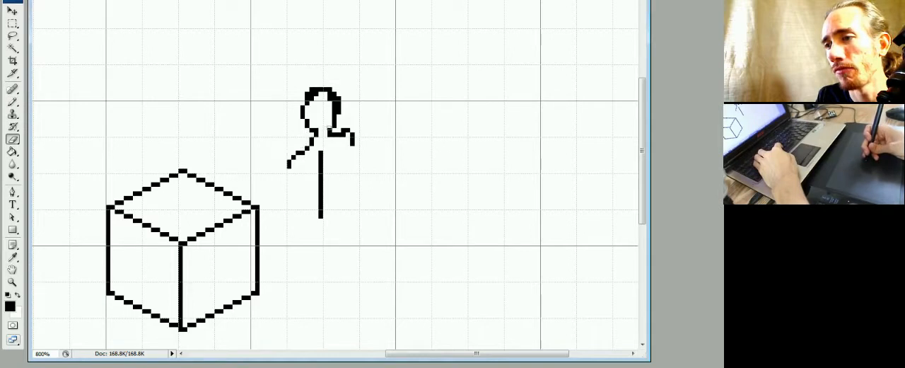
key(b)
click(325, 132)
key(e)
key(b)
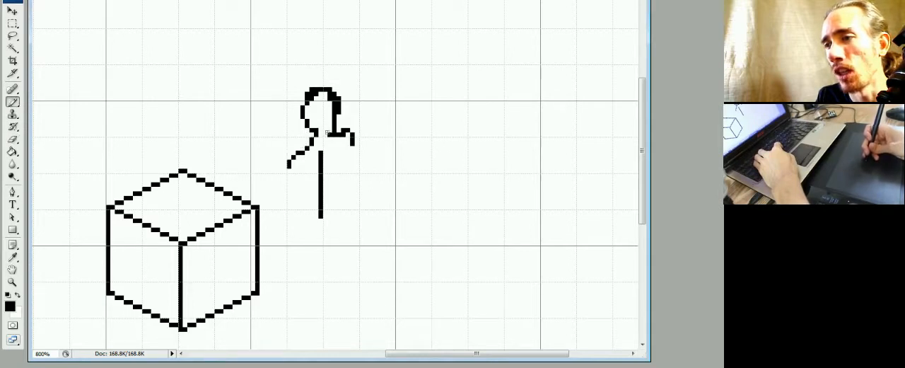
click(326, 132)
key(e)
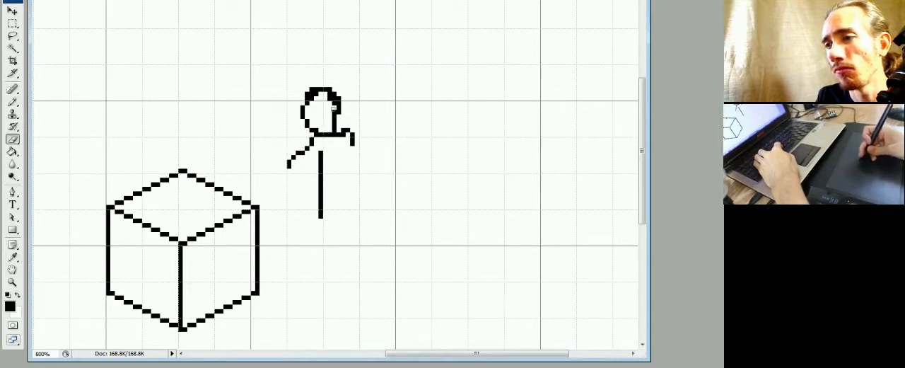
Thin the head outline to a single-pixel rounded contour by erasing the doubled pixels and filling the gaps.
drag(332, 109, 318, 94)
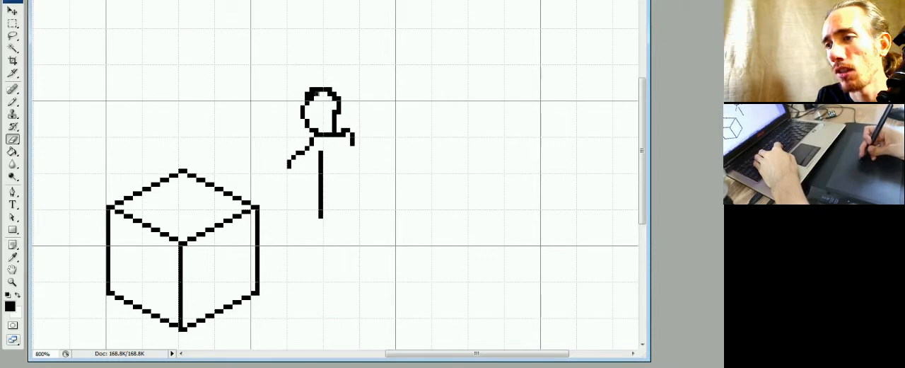
key(b)
click(304, 102)
key(e)
key(b)
key(e)
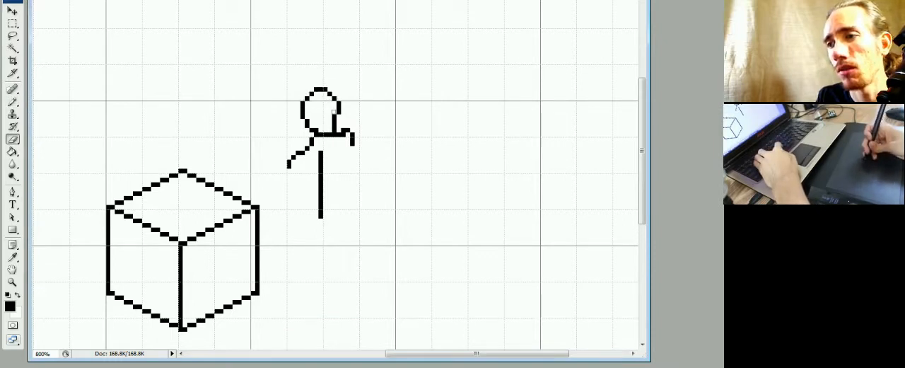
key(b)
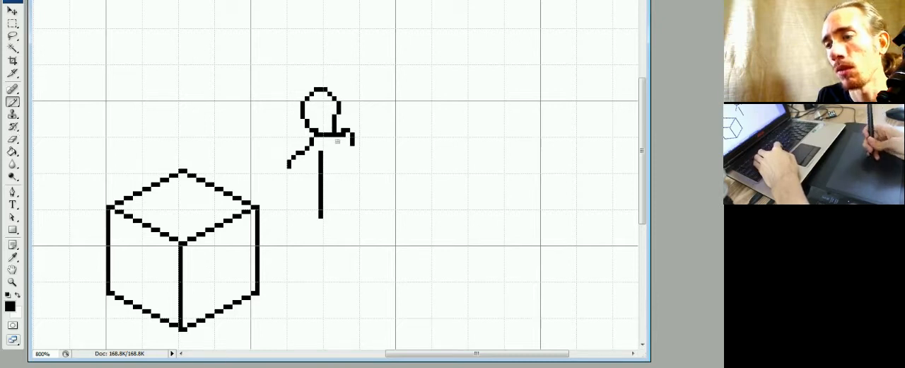
Erase stray pixels at the neck's right base and shorten the top of the vertical body line.
key(e)
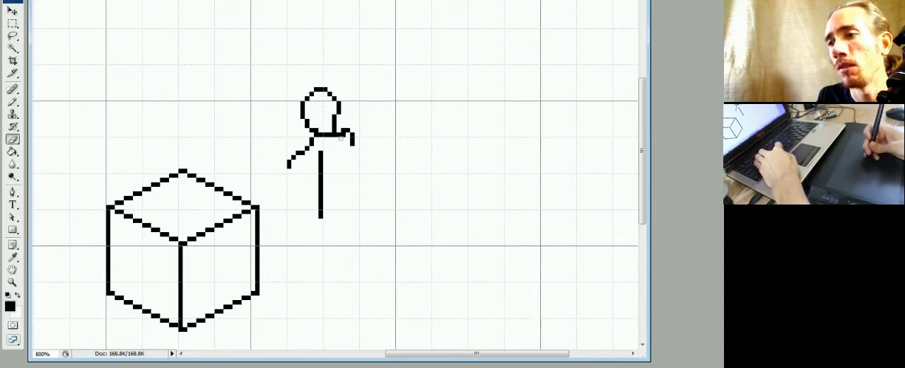
key(b)
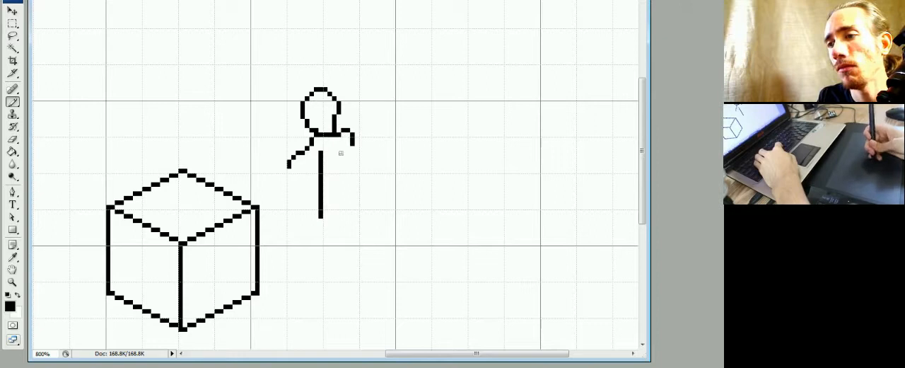
key(e)
click(321, 155)
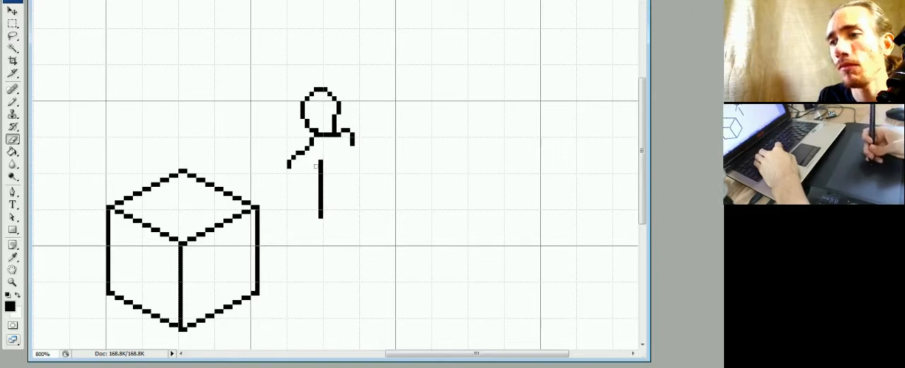
key(b)
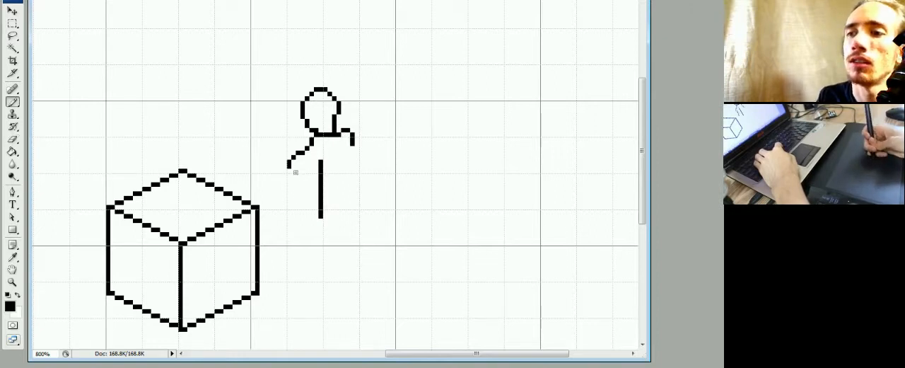
Draw slanted arm lines down from both shoulders, trimming their lower ends and extending them further down.
drag(295, 171, 289, 208)
drag(352, 154, 362, 176)
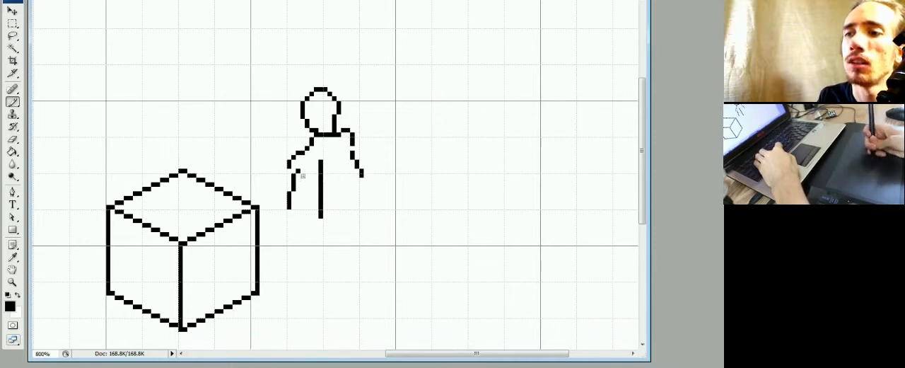
key(e)
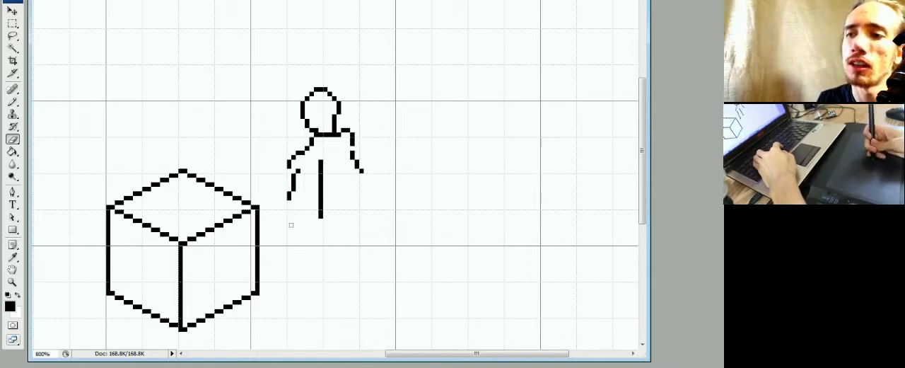
key(b)
drag(288, 209, 284, 229)
drag(361, 171, 365, 186)
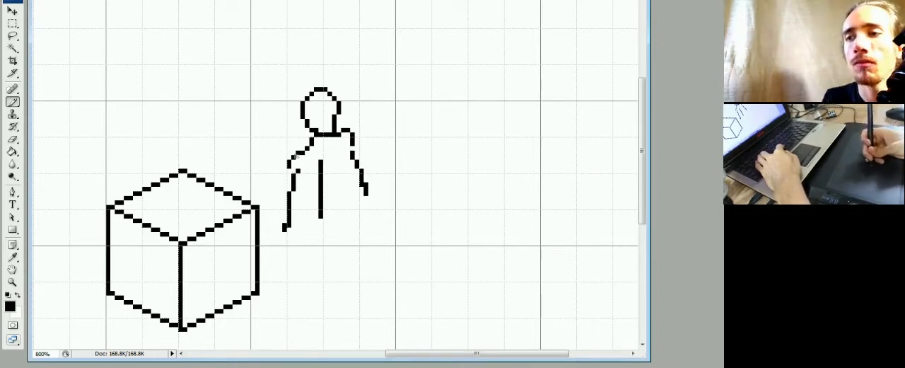
Redraw the upper part of the left arm line further out as a straight vertical, and erase the inner line.
drag(284, 188, 285, 203)
key(e)
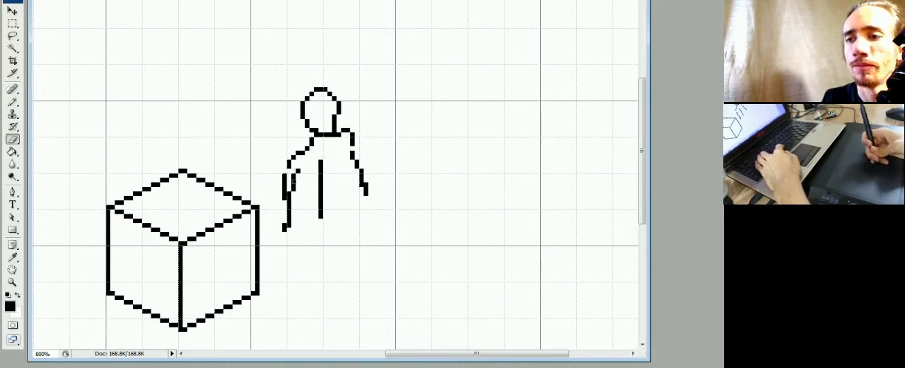
drag(297, 171, 285, 225)
key(b)
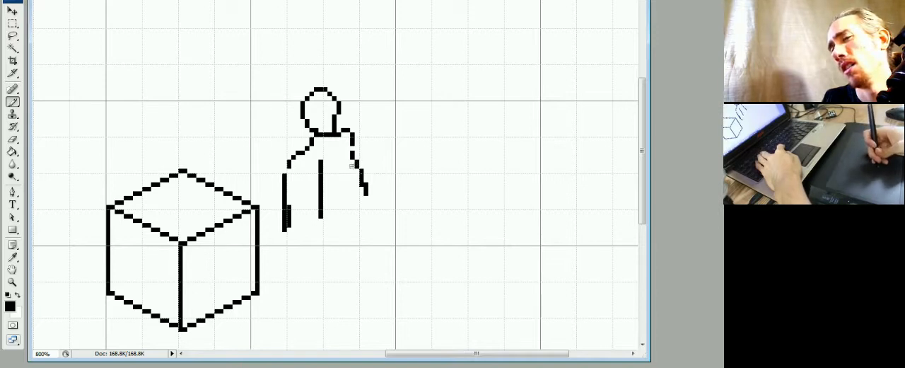
Extend the left arm line down and inward as a forearm, and erase the doubled pixels above the bend.
drag(287, 228, 298, 256)
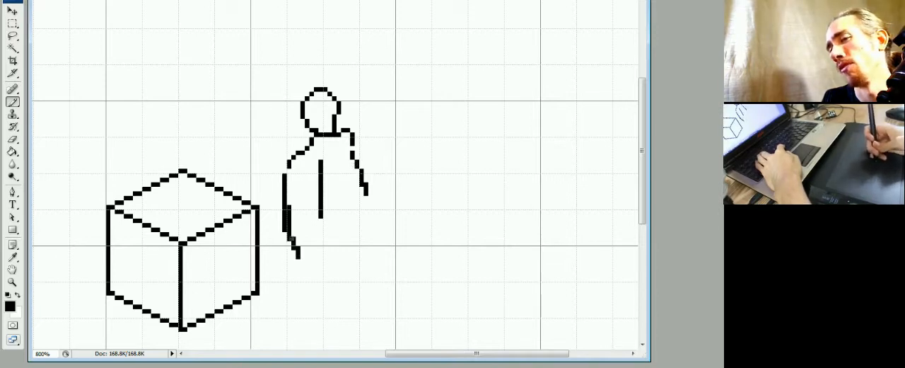
key(e)
drag(289, 207, 288, 221)
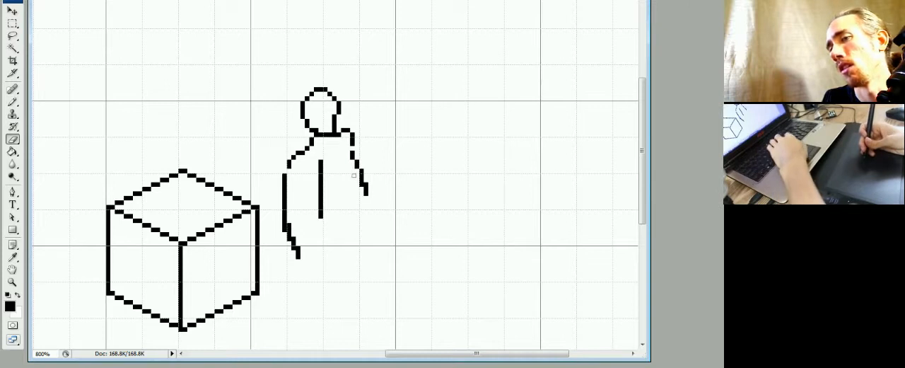
key(b)
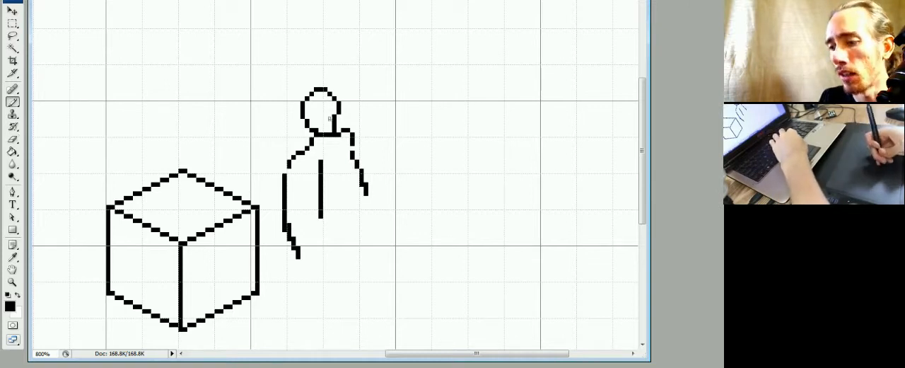
Select the whole figure with a rectangular marquee, move it higher on the canvas, and deselect it.
key(m)
drag(386, 55, 274, 277)
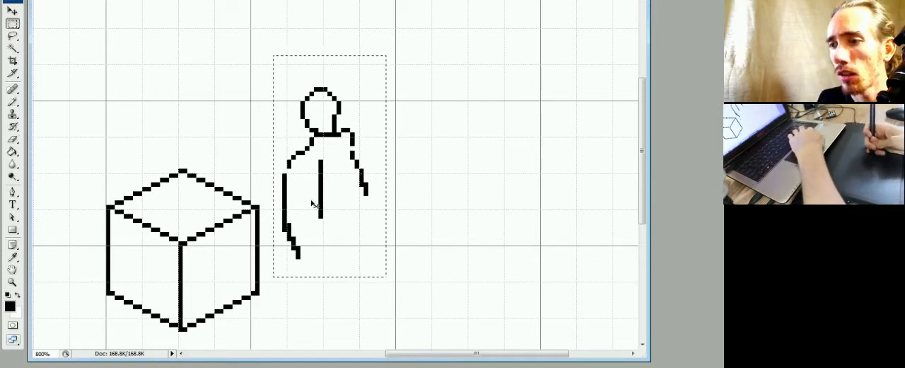
drag(326, 195, 319, 154)
key(ctrl+d)
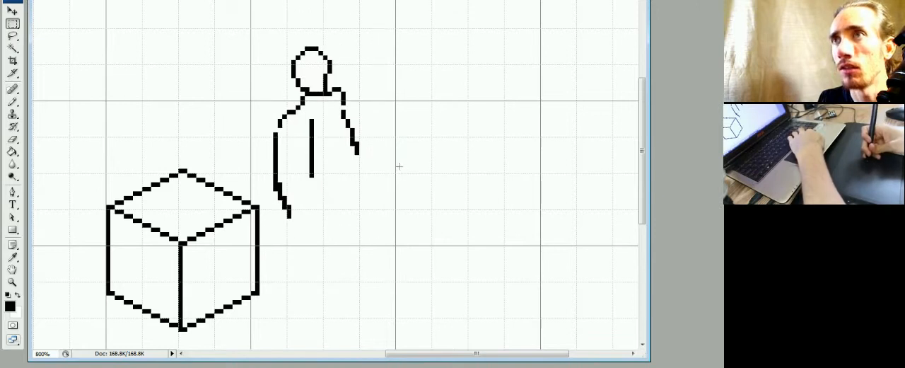
ctrl+click(333, 149)
click(367, 109)
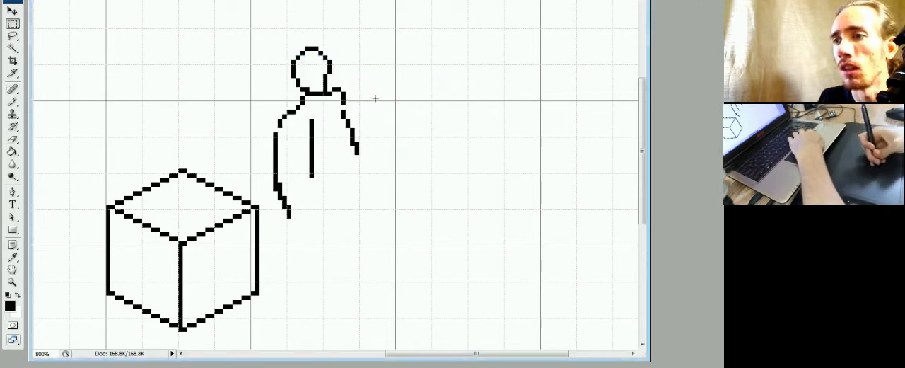
drag(396, 14, 271, 226)
drag(297, 182, 306, 174)
key(ctrl+d)
key(e)
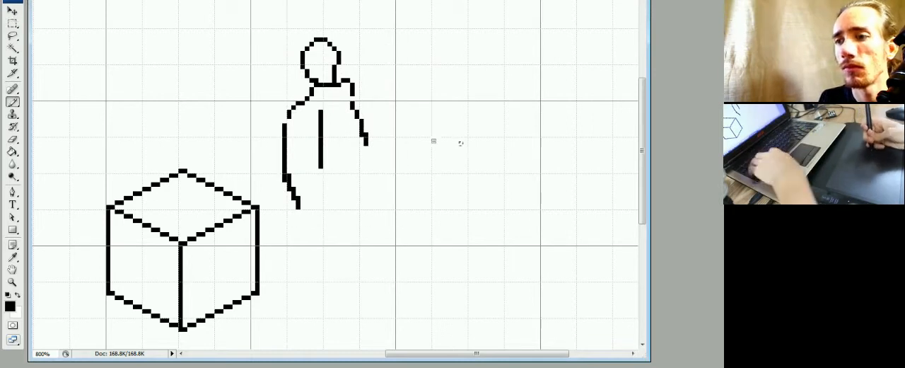
key(b)
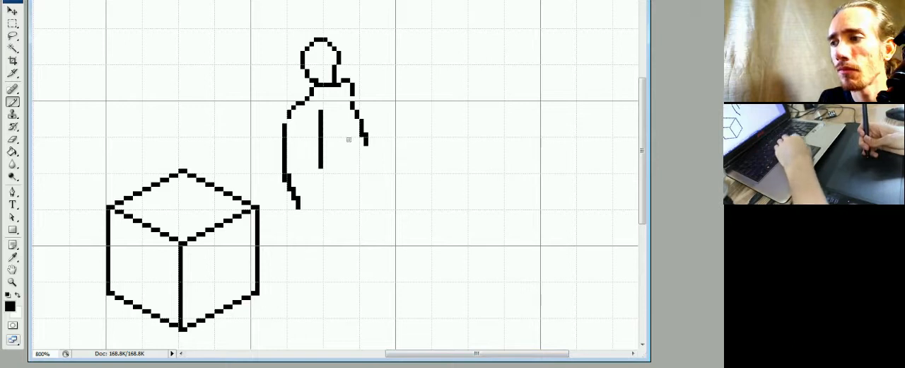
drag(348, 144, 343, 143)
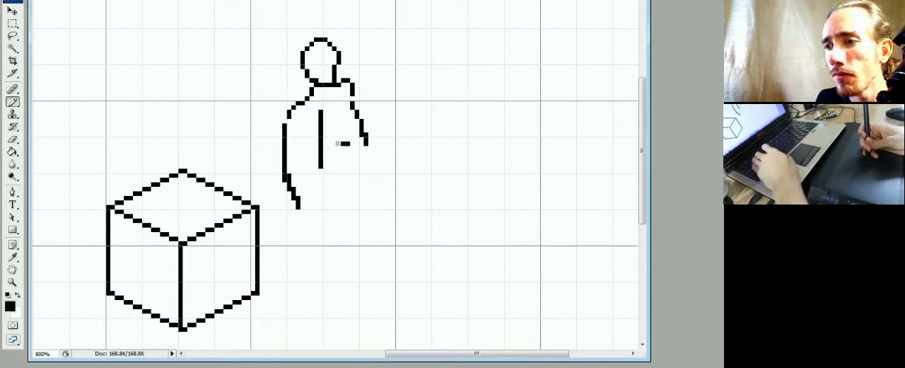
alt+click(340, 136)
alt+click(344, 144)
key(e)
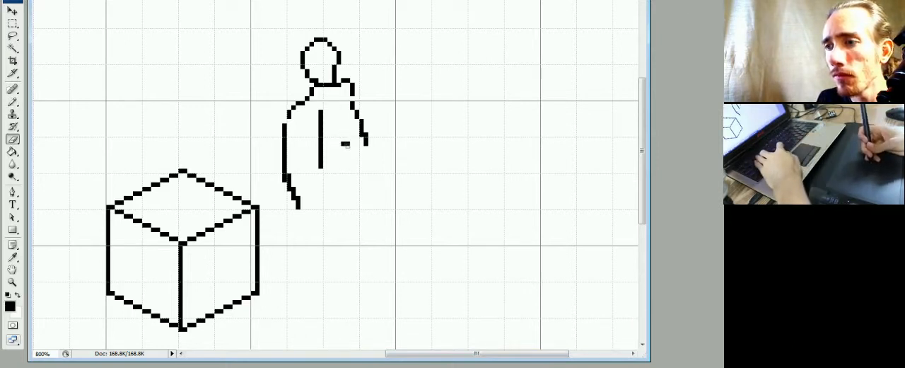
Clean up the doubled pixels at the left arm's bend, push the elbow outward, and extend the forearm further down.
key(b)
key(e)
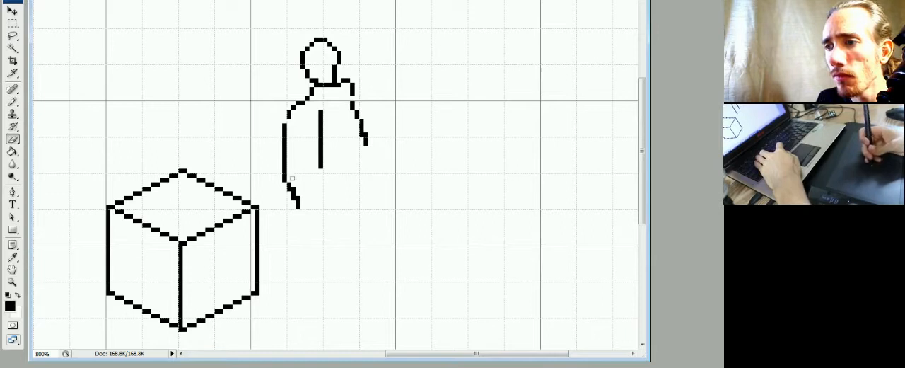
mouse_move(298, 208)
mouse_down()
mouse_move(286, 182)
mouse_move(304, 221)
mouse_up()
key(b)
key(e)
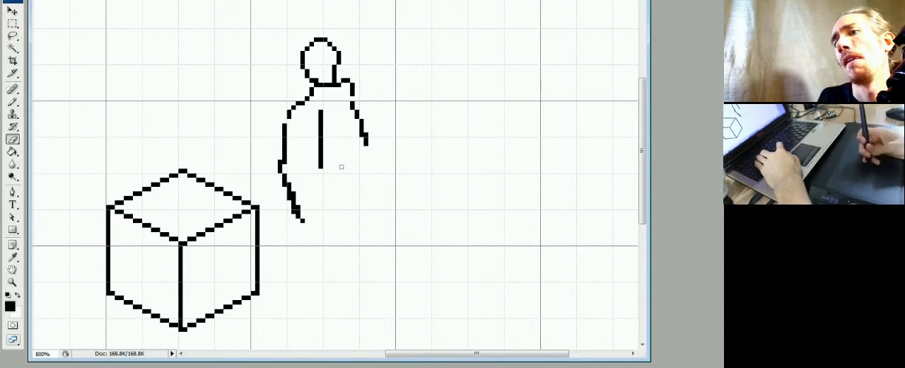
Draw a stepped isometric guide line through the left elbow and across the torso, extending past both arms.
key(b)
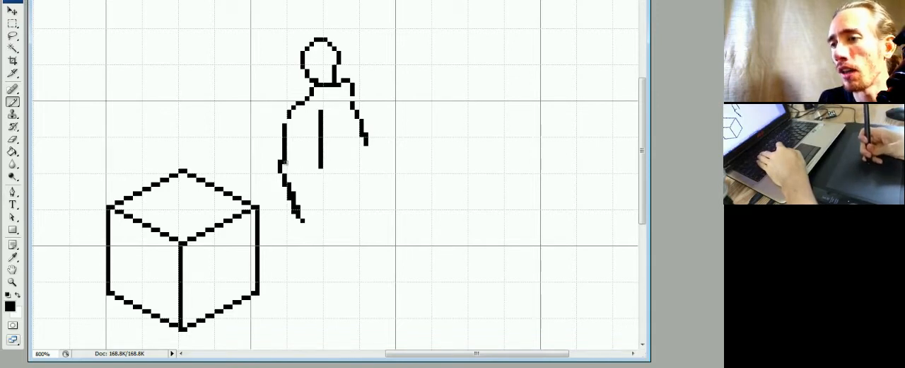
drag(287, 157, 300, 157)
key(e)
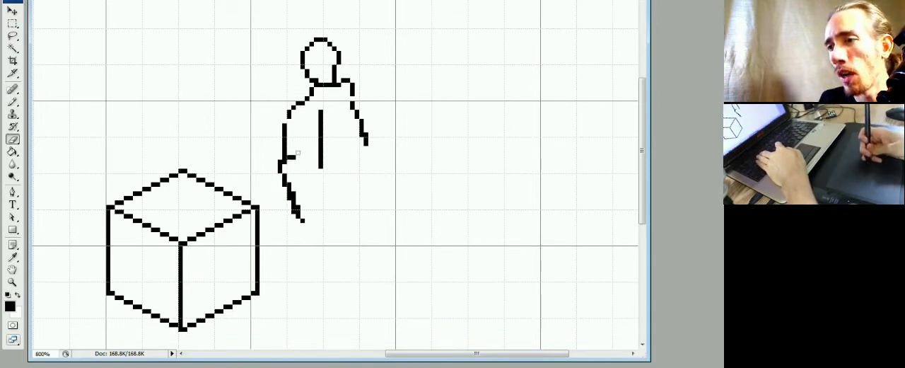
key(b)
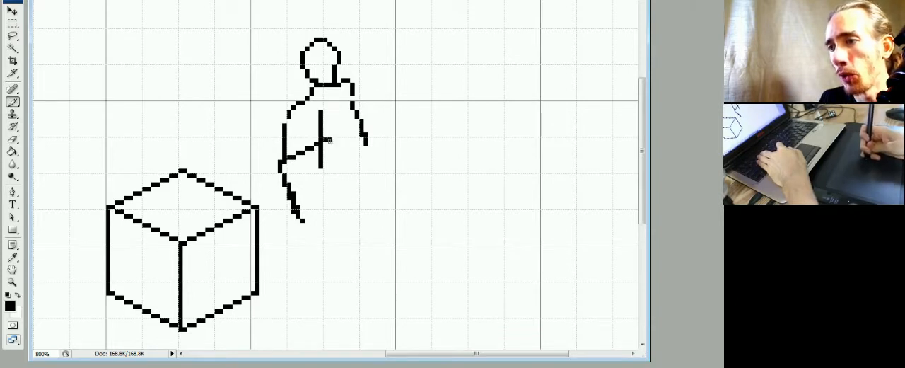
drag(327, 139, 360, 124)
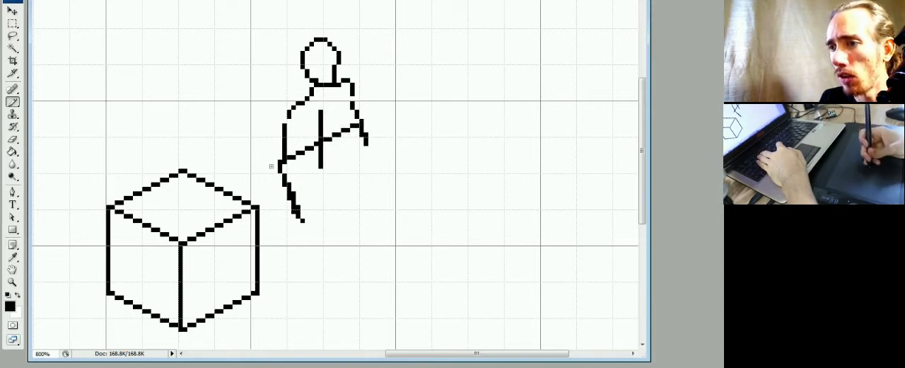
click(382, 113)
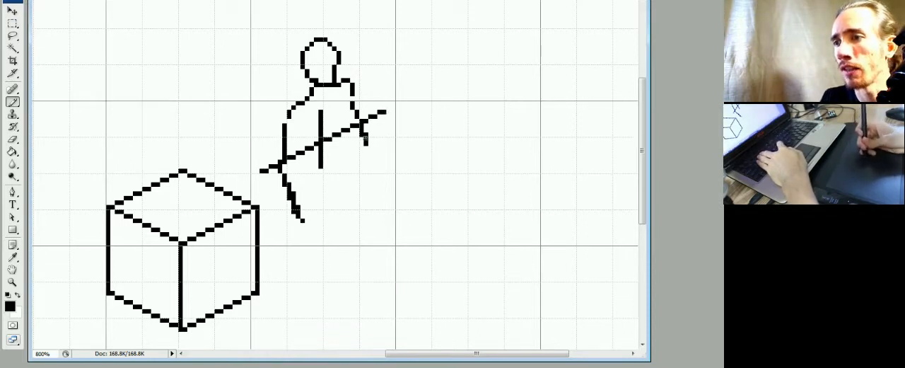
Redraw the lower part of the right upper arm as a clean line meeting the elbow guide line.
key(e)
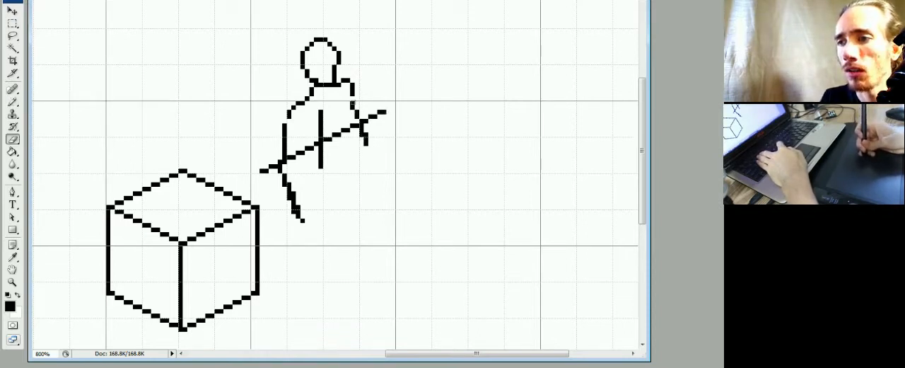
key(b)
drag(353, 99, 356, 108)
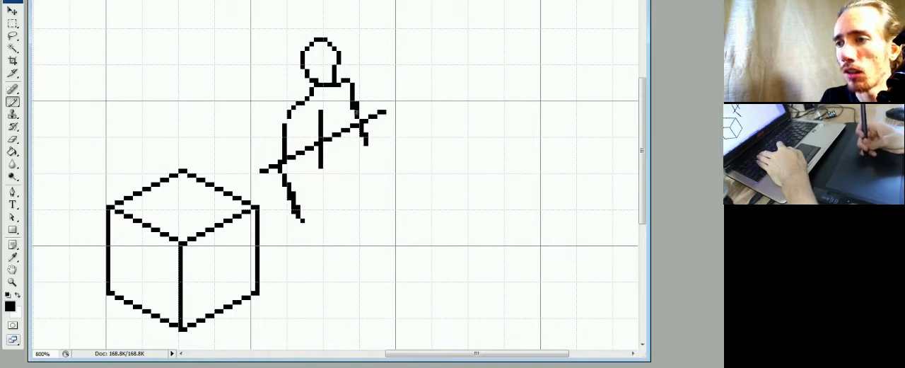
key(e)
key(b)
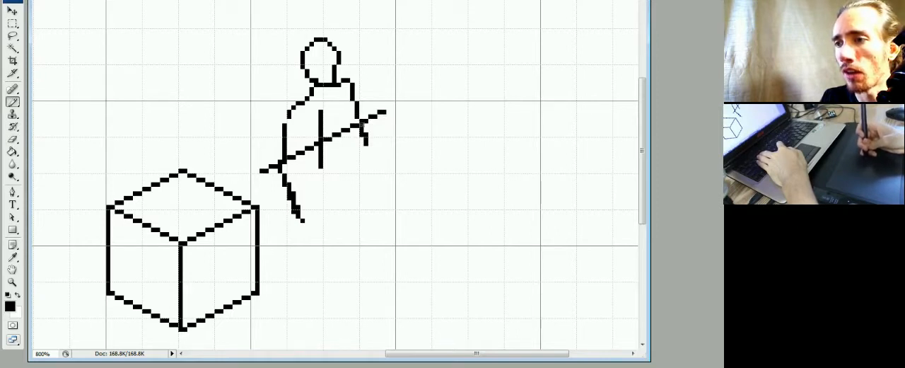
drag(362, 124, 362, 122)
key(e)
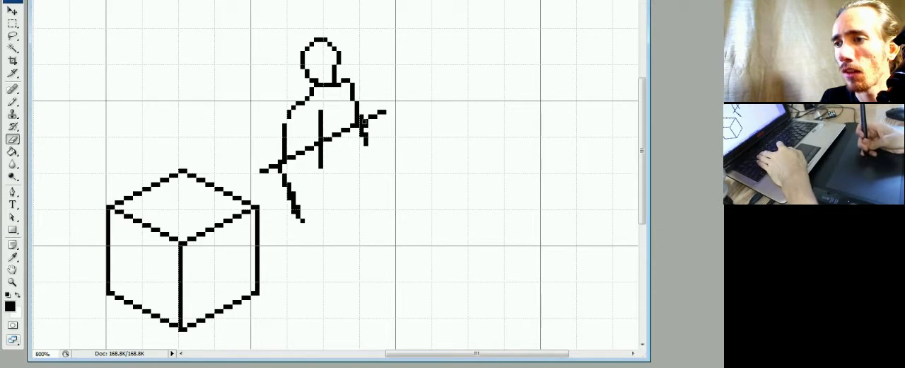
Draw the right forearm slanting down and outward from the elbow, and erase the old doubled pixels beside it.
key(b)
drag(364, 123, 380, 170)
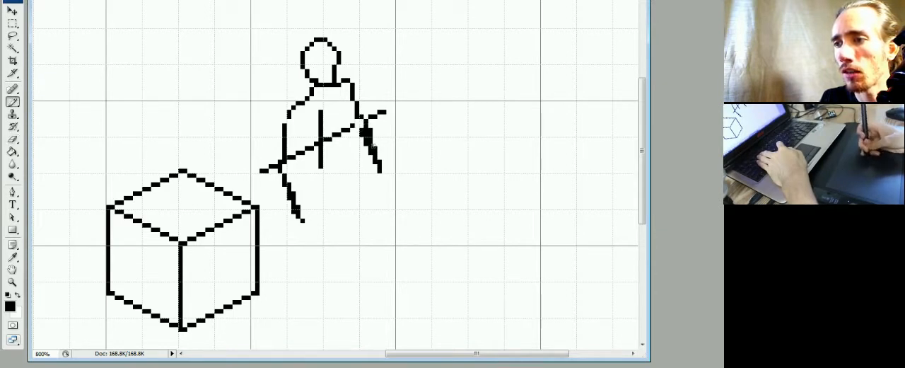
key(e)
mouse_move(362, 133)
mouse_down()
mouse_move(372, 168)
mouse_move(372, 159)
mouse_up()
key(b)
drag(367, 128, 363, 121)
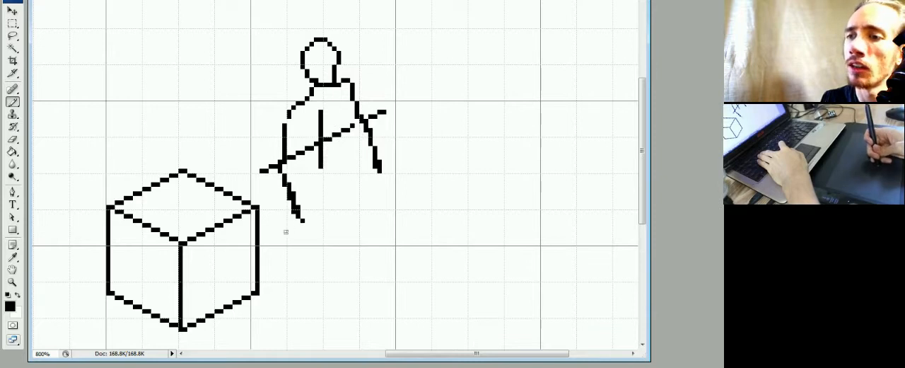
Sketch a hand at the end of the left forearm, and shift it one pixel left and two pixels up.
mouse_move(300, 227)
mouse_down()
mouse_move(310, 231)
mouse_move(306, 239)
mouse_move(315, 228)
mouse_move(313, 249)
mouse_up()
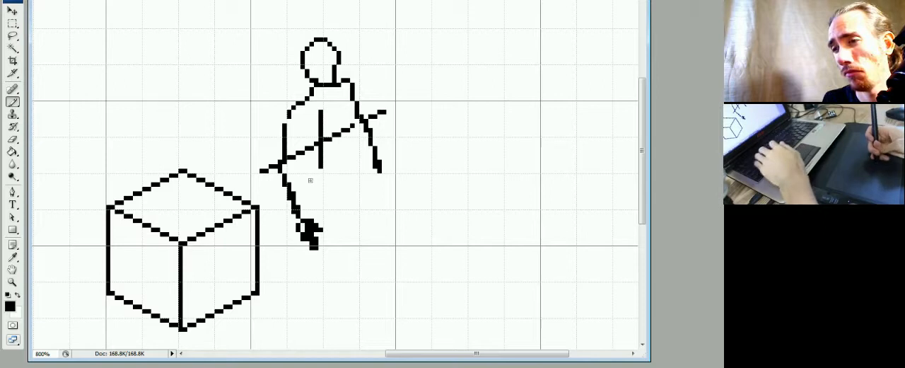
key(m)
drag(291, 218, 327, 263)
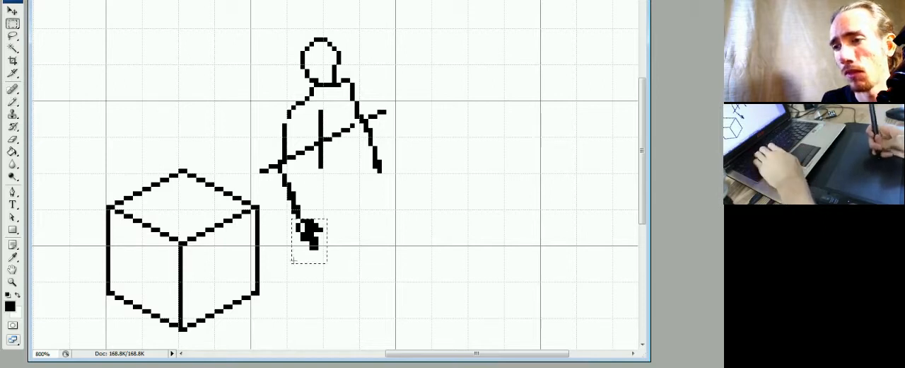
key(ctrl+Left)
key(ctrl+Up)
key(ctrl+Up)
key(ctrl+d)
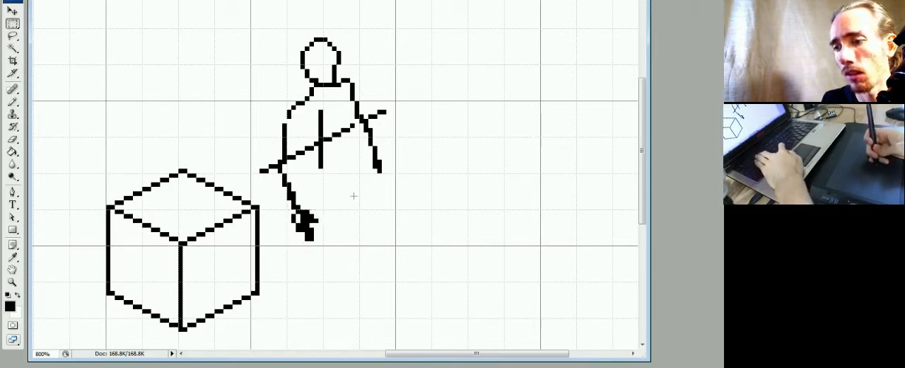
Erase the inside of the left hand and fix its edge pixels to leave a closed one-pixel outline.
key(b)
key(e)
mouse_move(310, 223)
mouse_down()
mouse_move(302, 218)
mouse_move(307, 240)
mouse_up()
key(b)
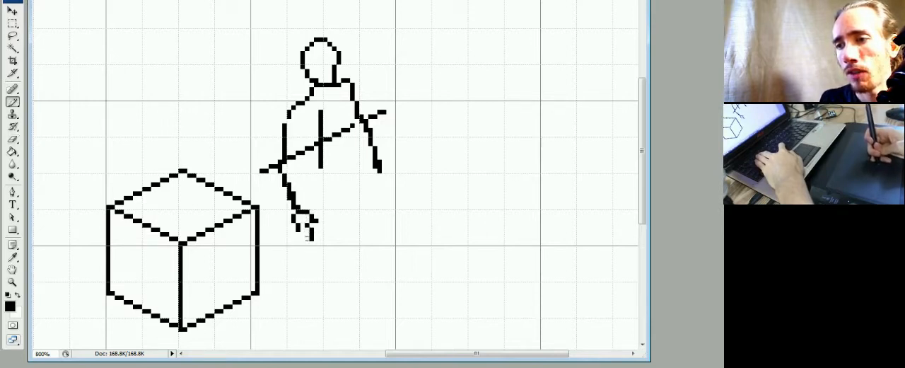
click(308, 239)
click(303, 235)
key(e)
click(312, 222)
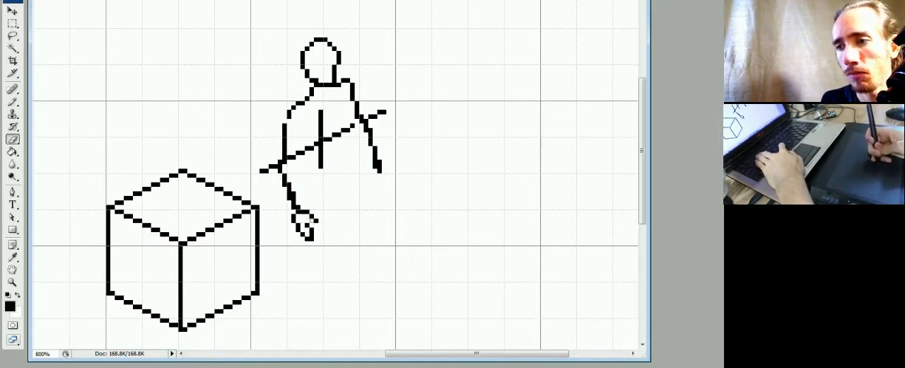
key(b)
click(317, 226)
key(e)
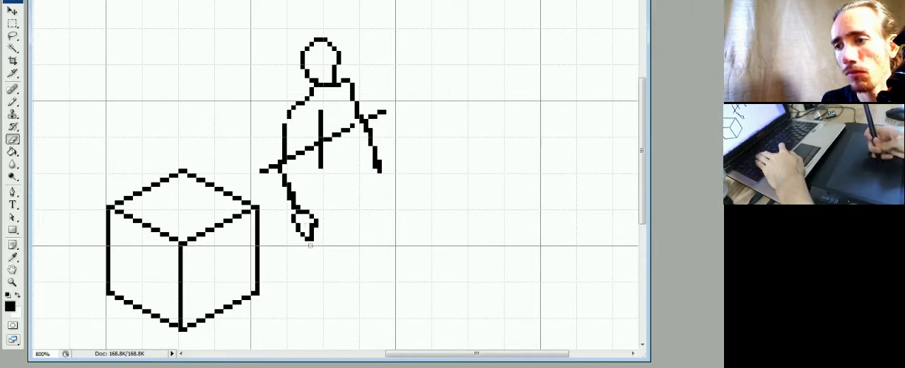
Draw a second stepped isometric guide line from the left wrist to the right wrist, erasing the stray pixel below it.
key(b)
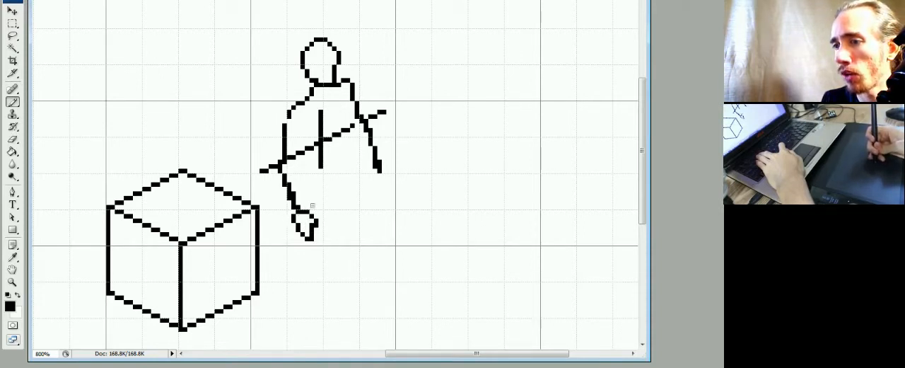
drag(312, 207, 356, 185)
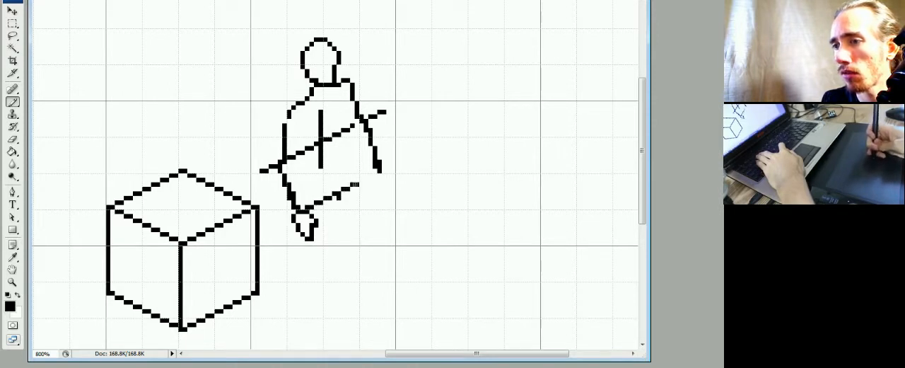
key(e)
click(341, 198)
key(b)
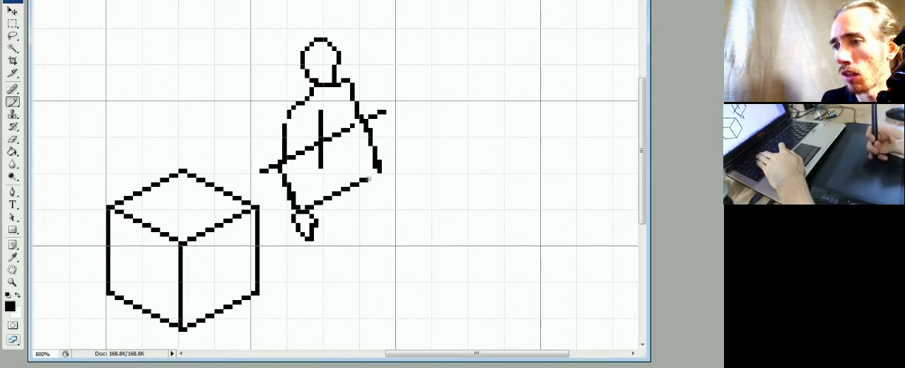
drag(368, 179, 380, 173)
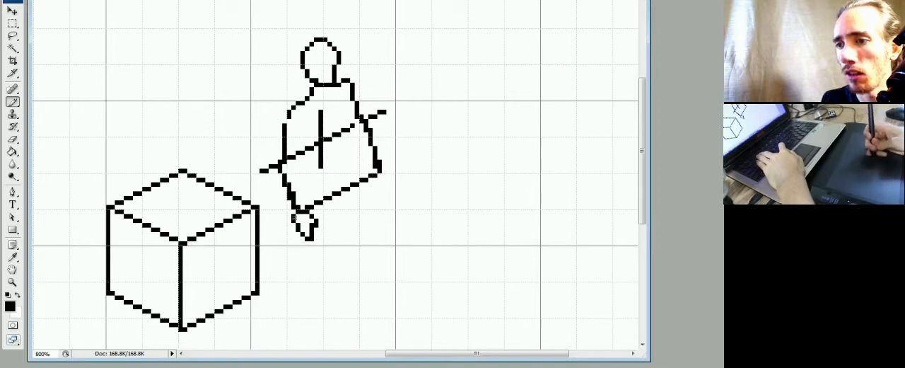
Outline a narrow hand at the end of the right forearm, refining its contour with alternating drawn and erased pixels.
mouse_move(375, 176)
mouse_down()
mouse_move(376, 189)
mouse_move(384, 182)
mouse_move(392, 195)
mouse_move(381, 198)
mouse_move(393, 188)
mouse_move(394, 200)
mouse_up()
click(380, 193)
key(e)
click(380, 189)
key(b)
key(e)
click(383, 198)
key(b)
click(380, 198)
key(e)
key(b)
key(e)
click(388, 170)
key(b)
click(388, 184)
key(e)
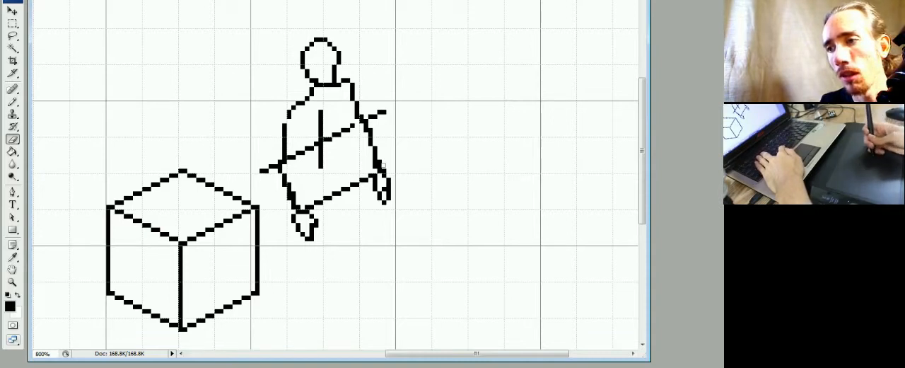
Trim the ends of the elbow guide line that stick out beyond both arms.
key(b)
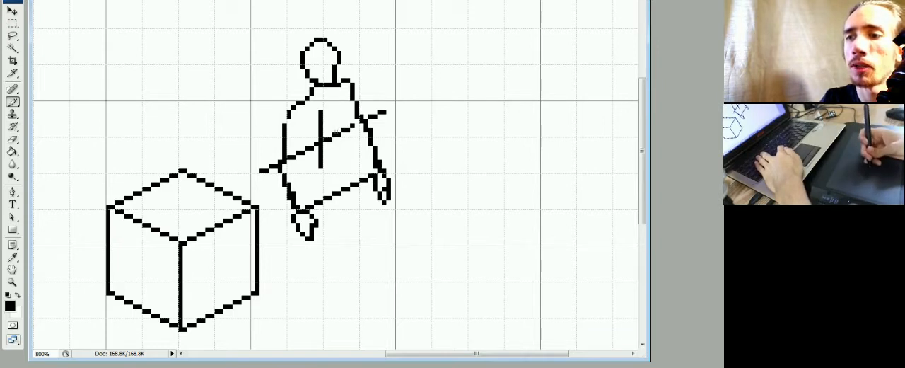
key(e)
click(261, 169)
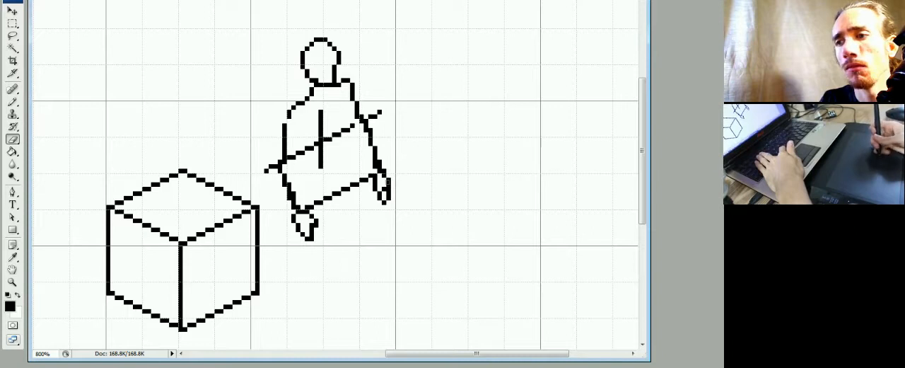
key(b)
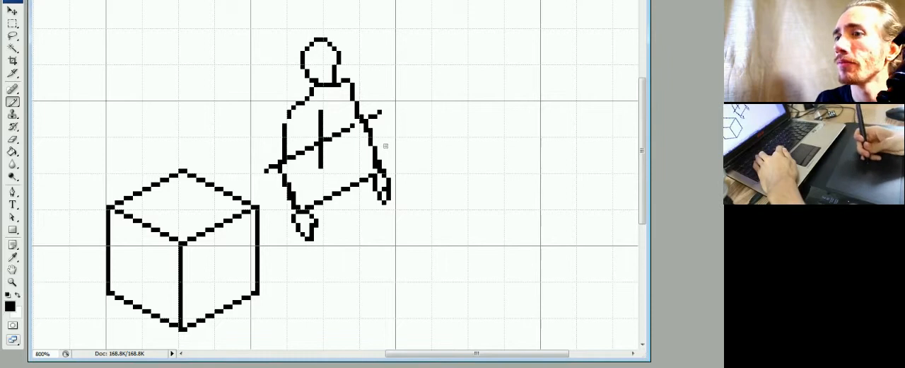
key(e)
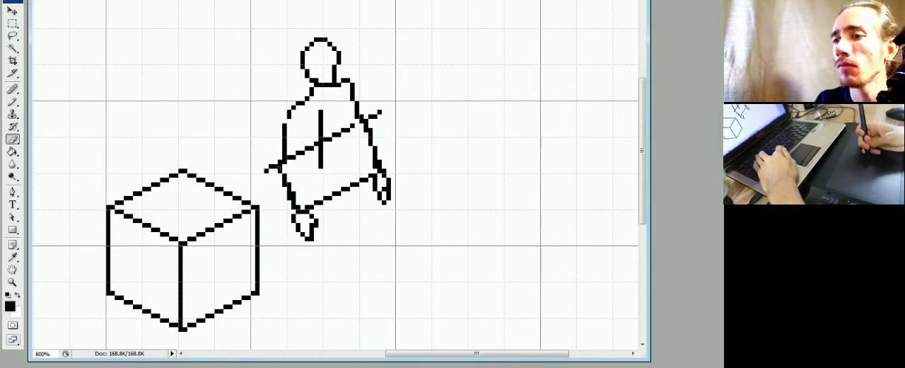
drag(273, 171, 266, 175)
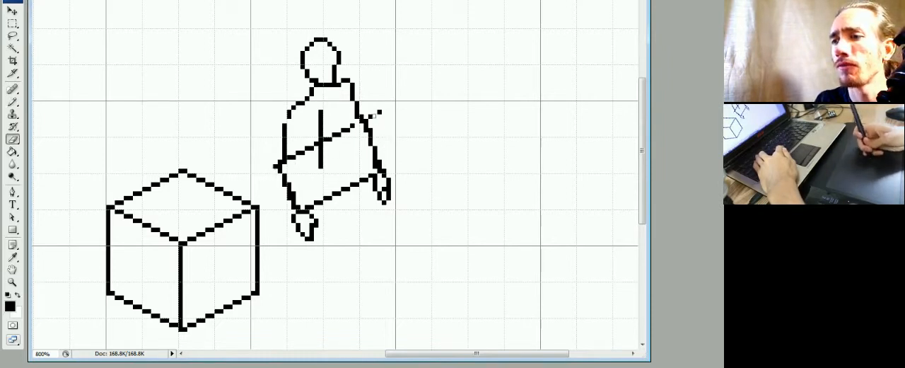
Draw the inner edge of the right forearm from wrist to elbow and erase the surplus pixels at the wrist.
key(b)
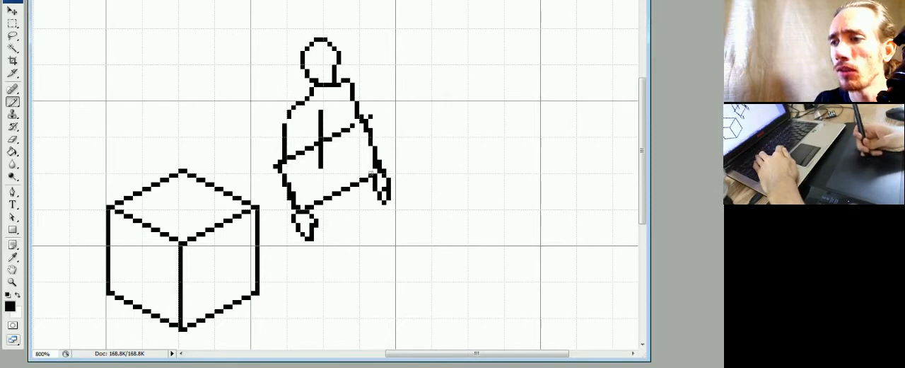
drag(372, 170, 355, 143)
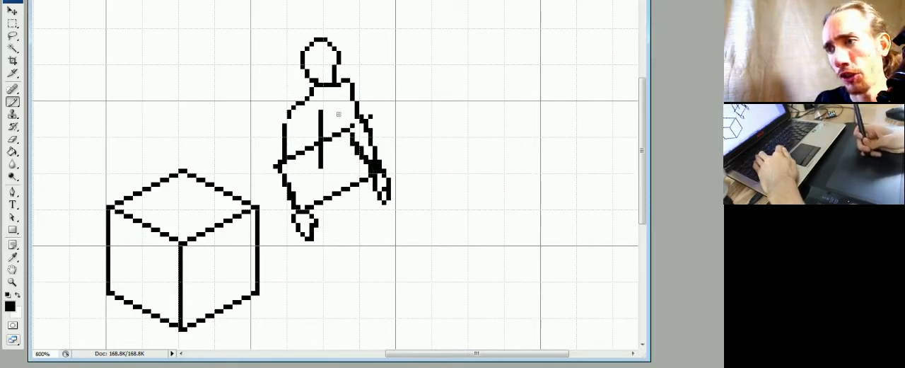
key(e)
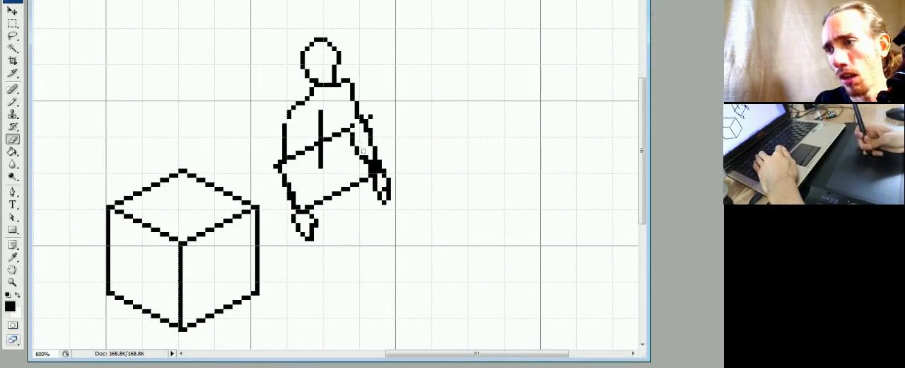
click(372, 162)
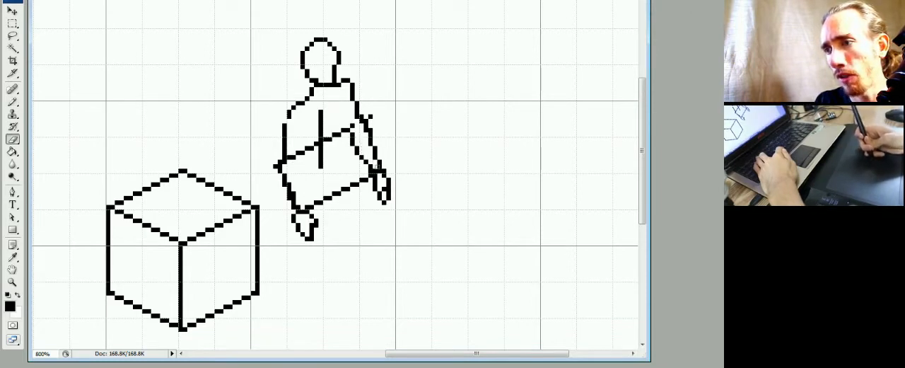
click(379, 170)
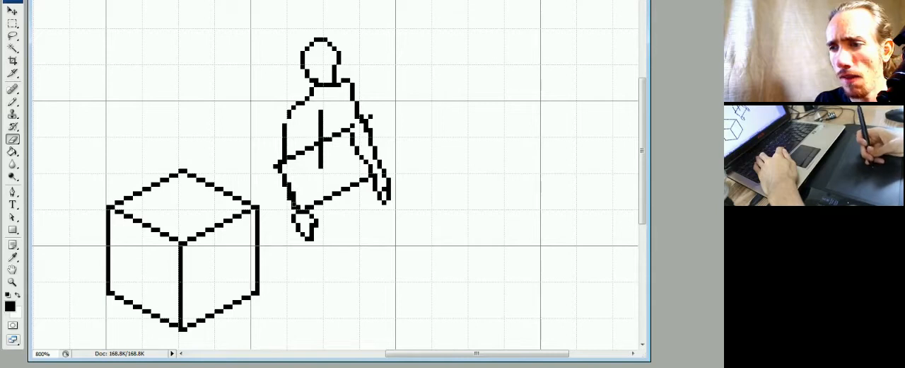
Erase the old left forearm line and redraw its outer edge as a smoother curve from elbow to wrist.
mouse_move(291, 209)
mouse_down()
mouse_move(277, 169)
mouse_move(291, 189)
mouse_up()
key(b)
key(e)
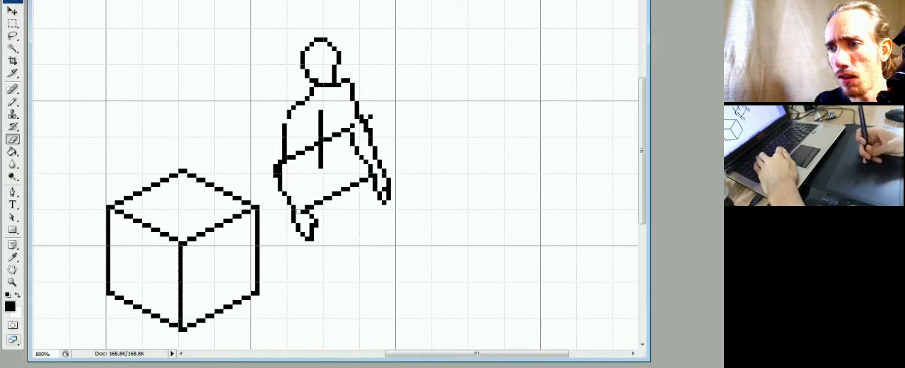
Draw the inner edge of the left forearm up from the wrist and erase the surplus pixel inside the elbow.
key(b)
mouse_move(300, 212)
mouse_down()
mouse_move(294, 174)
mouse_move(294, 183)
mouse_up()
key(e)
key(b)
click(297, 175)
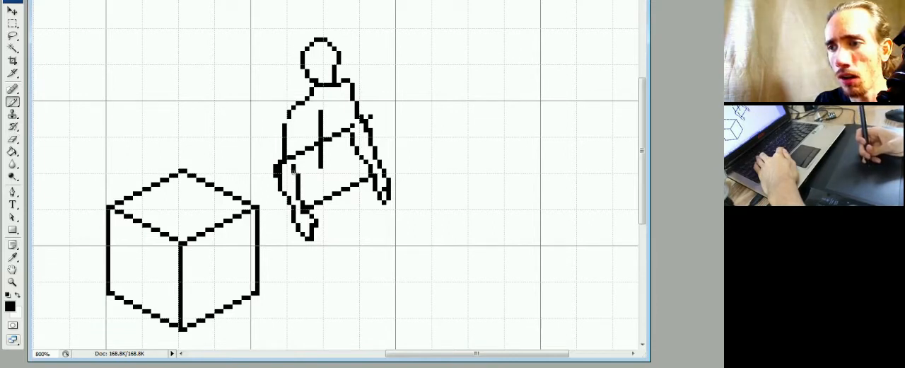
key(e)
click(282, 169)
key(b)
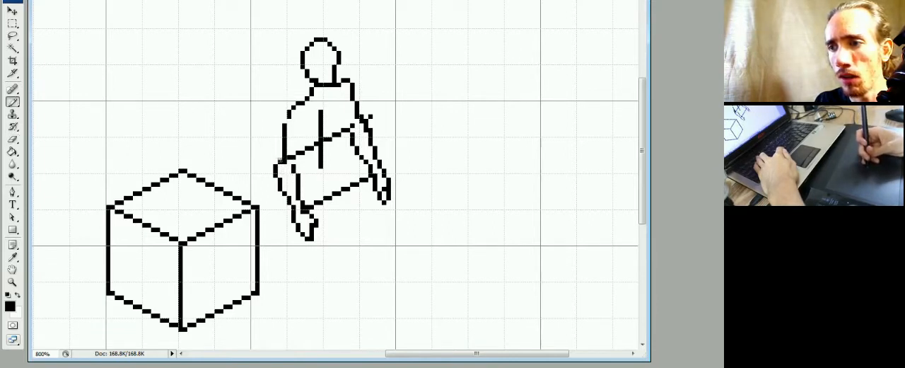
Redraw the outer contour of the left upper arm one pixel farther out and erase the old arm line.
click(282, 145)
click(280, 149)
mouse_move(276, 162)
mouse_down()
mouse_move(284, 116)
mouse_move(285, 135)
mouse_up()
key(e)
click(280, 161)
key(b)
key(e)
click(289, 117)
key(b)
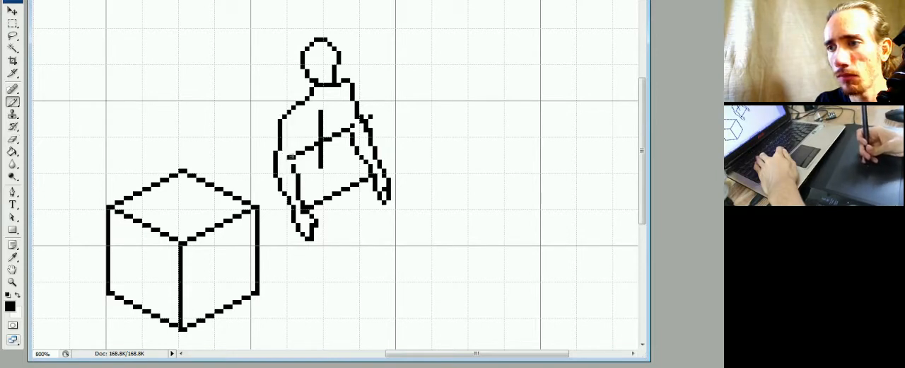
Draw the inner edge of the left upper arm towards the armpit, erasing the guide pixels that cross the arm.
mouse_move(292, 157)
mouse_down()
mouse_move(307, 131)
mouse_move(298, 144)
mouse_up()
key(e)
click(289, 157)
key(b)
click(296, 156)
key(e)
key(b)
key(e)
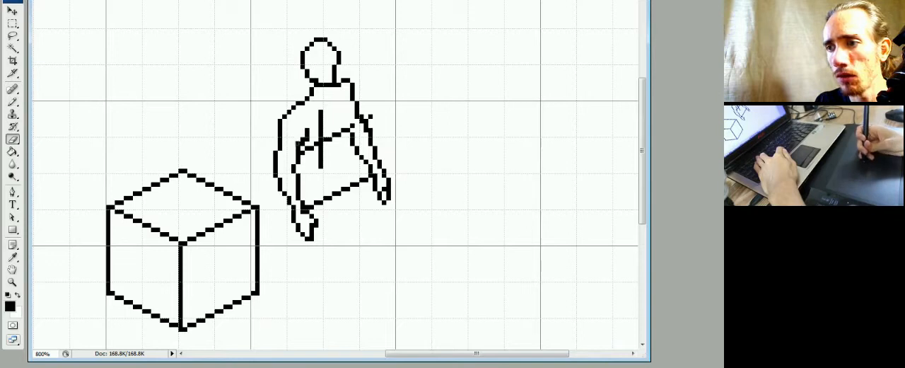
click(302, 135)
click(303, 139)
Round the right shoulder and shift the outer line of the right upper arm outward, erasing the old pixels.
key(b)
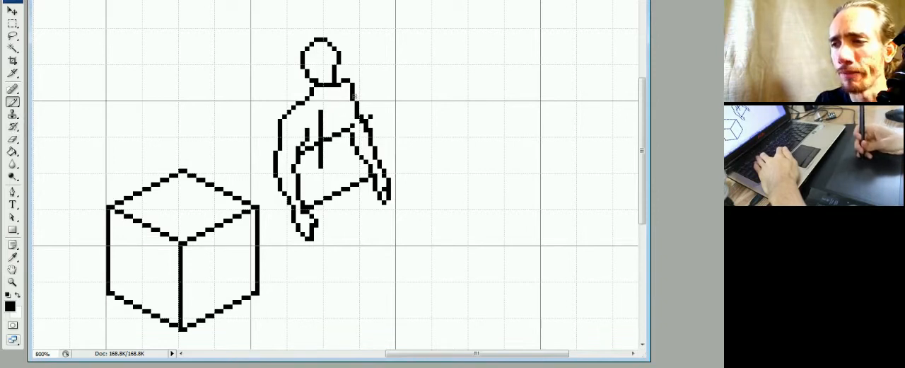
key(e)
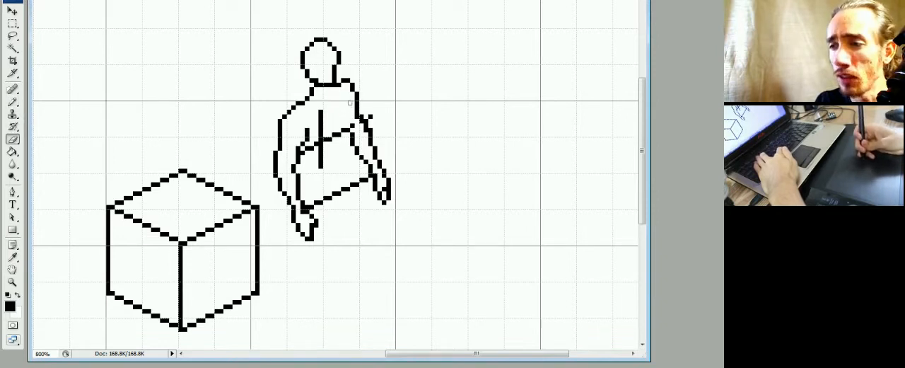
key(b)
mouse_move(362, 117)
mouse_down()
mouse_move(362, 110)
mouse_move(357, 116)
mouse_up()
key(e)
key(b)
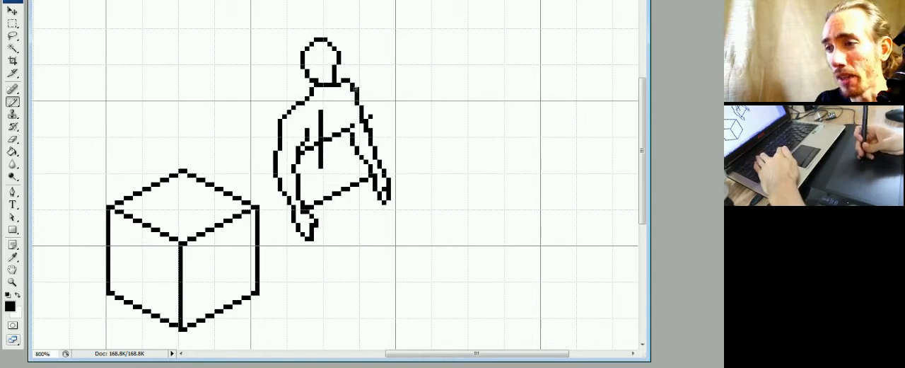
Erase the upper part of the torso's vertical centre line and extend the line down towards the wrist guide.
key(e)
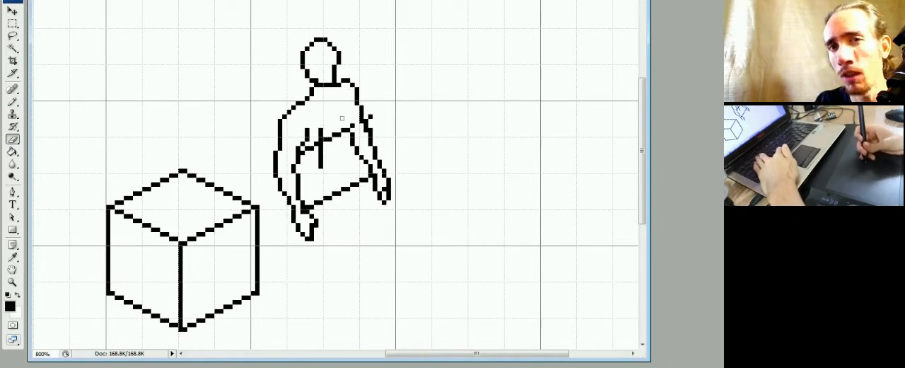
click(320, 132)
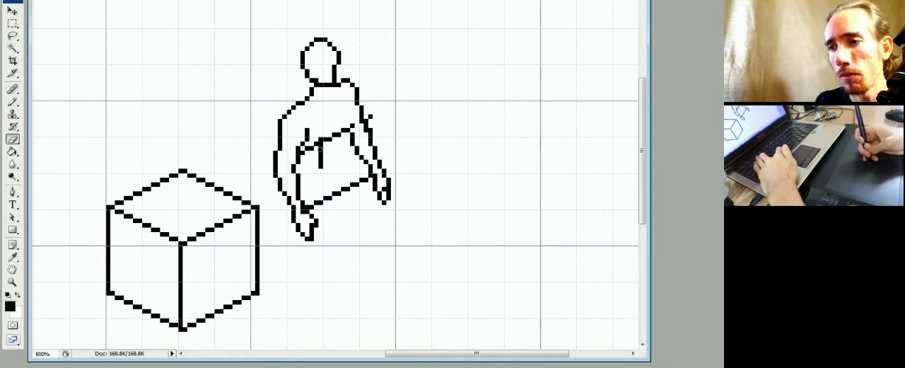
mouse_move(321, 145)
mouse_down()
mouse_move(320, 171)
mouse_move(321, 158)
mouse_up()
key(b)
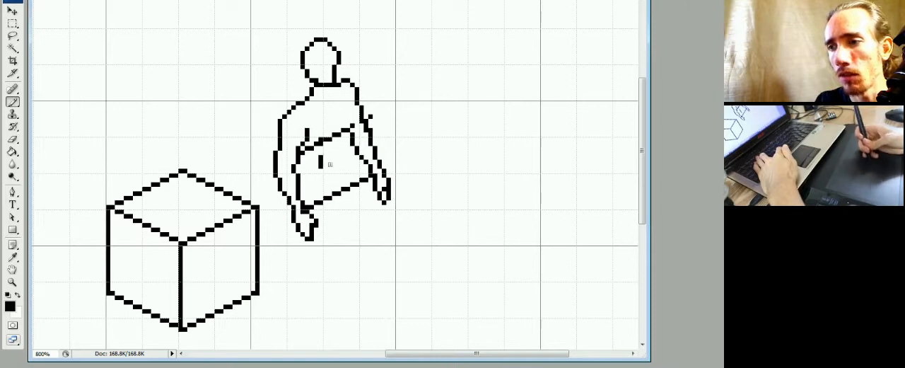
drag(322, 182, 321, 168)
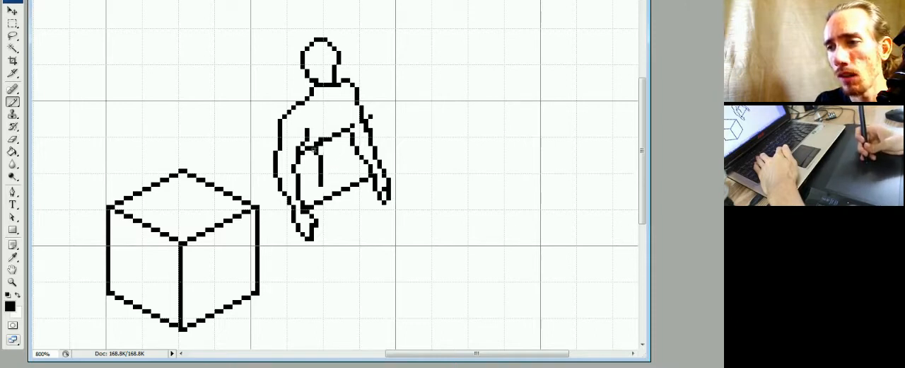
Erase the middle of the elbow guide line between the torso centre line and the right arm.
key(e)
drag(312, 149, 326, 141)
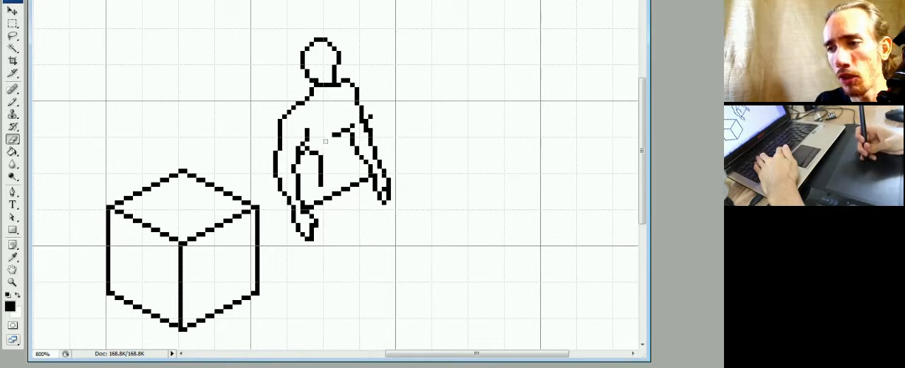
key(b)
key(e)
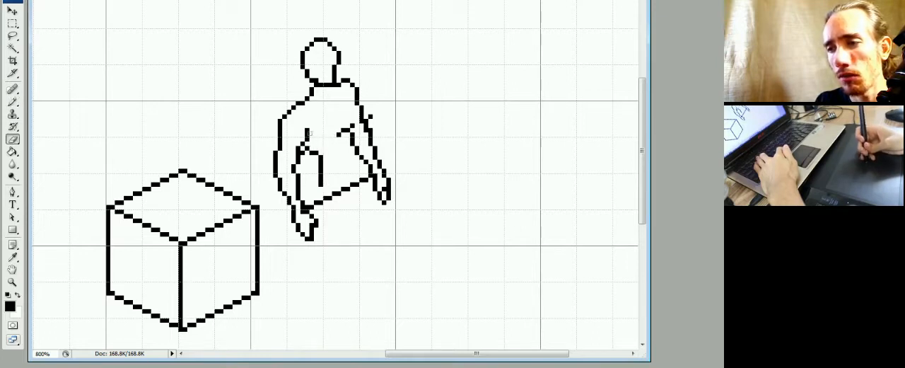
Draw a lower chest contour between both armpits through the centre line and extend the right arm's inner edge up.
key(b)
key(e)
key(b)
mouse_move(307, 140)
mouse_down()
mouse_move(307, 130)
mouse_move(348, 121)
mouse_move(338, 138)
mouse_up()
key(e)
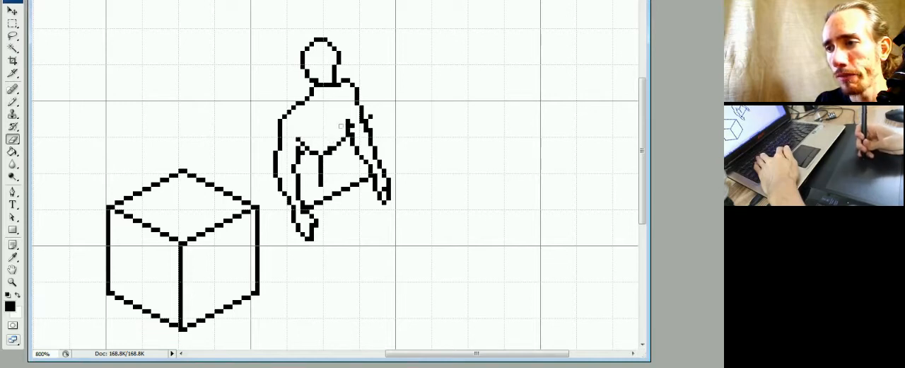
key(b)
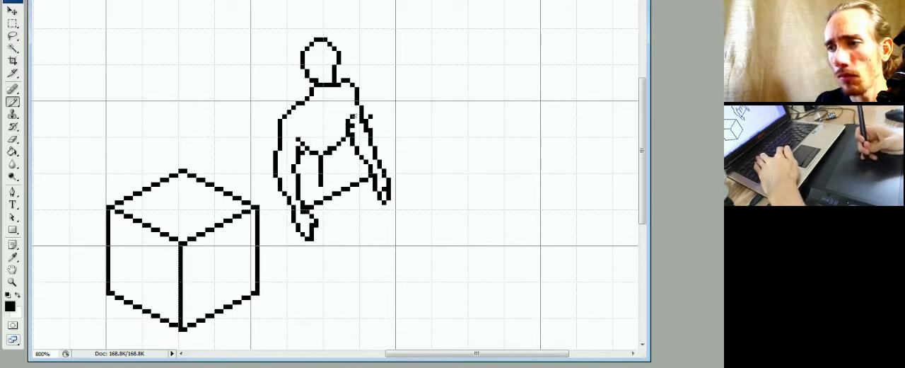
Draw the right side of the torso tapering from the armpit to the waist and erase the chest contour there.
mouse_move(342, 145)
mouse_down()
mouse_move(335, 170)
mouse_move(344, 153)
mouse_move(331, 148)
mouse_up()
key(e)
key(b)
key(e)
key(b)
key(e)
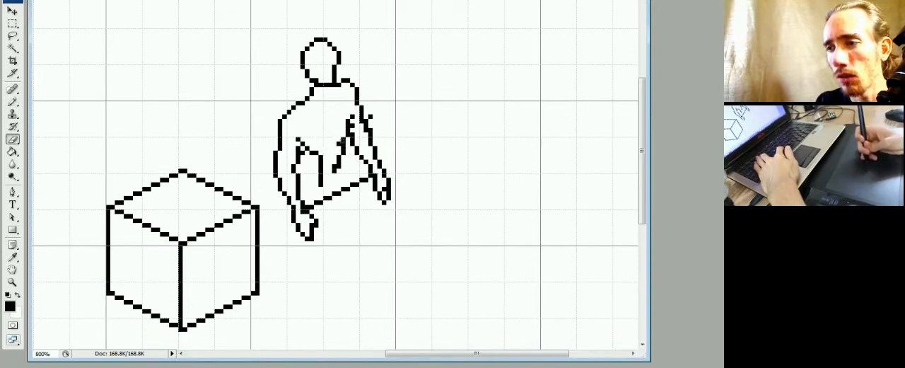
Draw the left side of the waist, erase the remaining chest contour and lower the centre line to the wrist guide.
key(b)
click(343, 144)
key(e)
mouse_move(339, 146)
mouse_down()
mouse_move(311, 162)
mouse_move(316, 152)
mouse_move(321, 162)
mouse_up()
key(b)
key(e)
key(b)
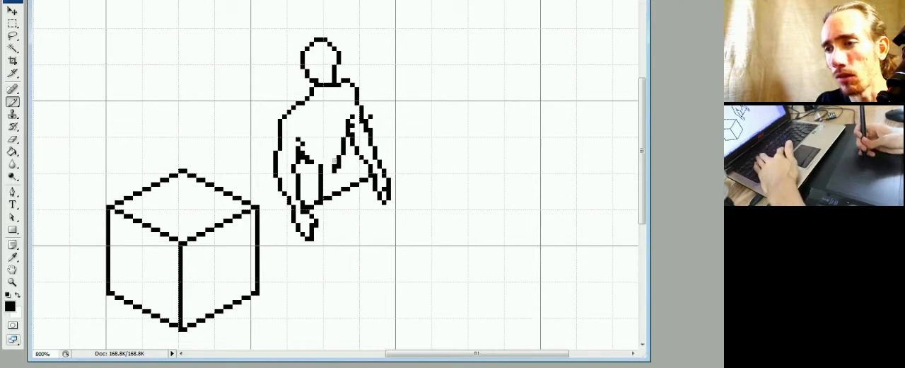
Erase the stray pixel beside the right arm and redraw the neck and left shoulder as a smoother contour.
key(e)
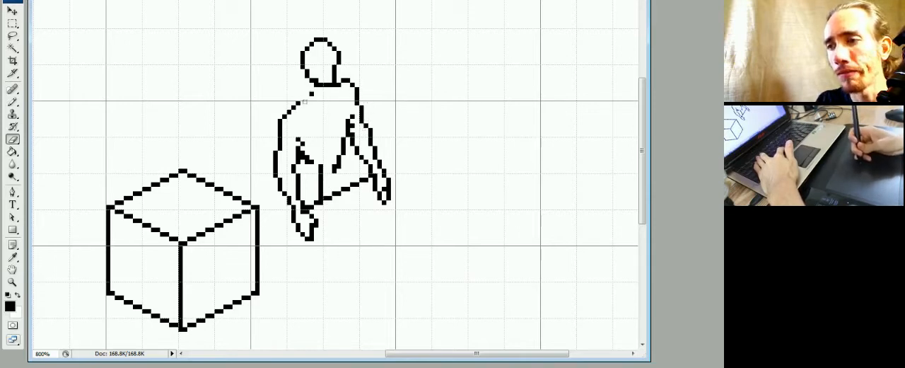
key(b)
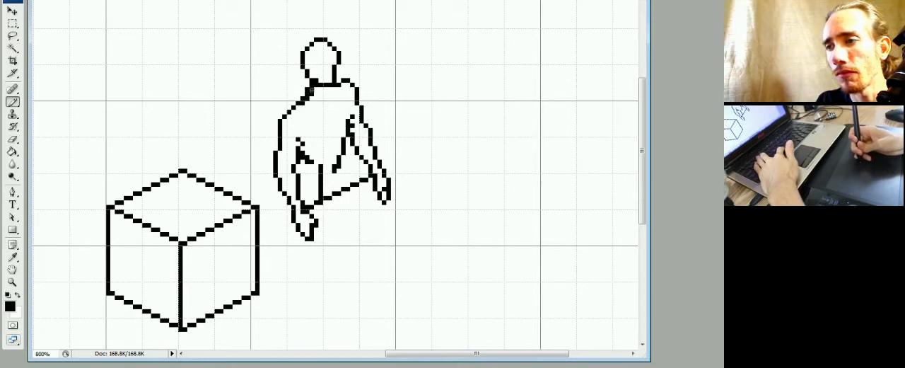
key(e)
key(b)
key(e)
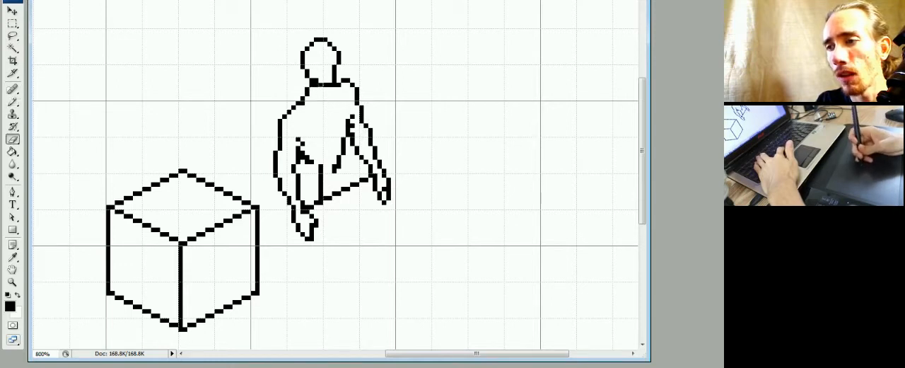
mouse_move(293, 106)
mouse_down()
mouse_move(281, 118)
mouse_move(297, 104)
mouse_up()
key(b)
key(e)
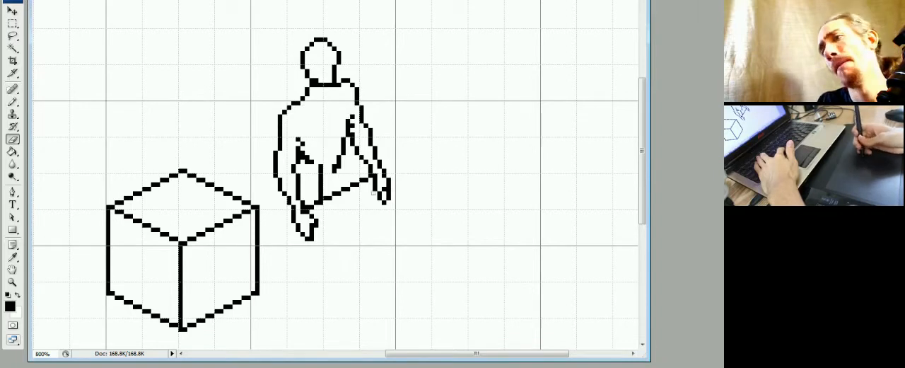
key(b)
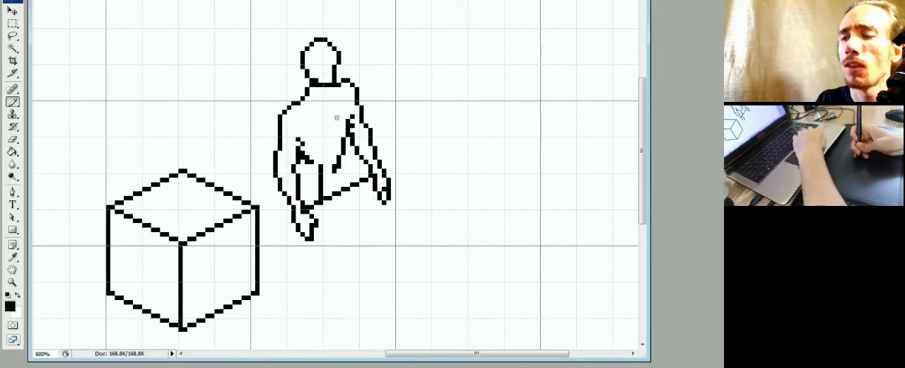
Select the head with a rectangular marquee, move it one pixel right and two pixels down, and deselect it.
key(m)
drag(302, 35, 337, 82)
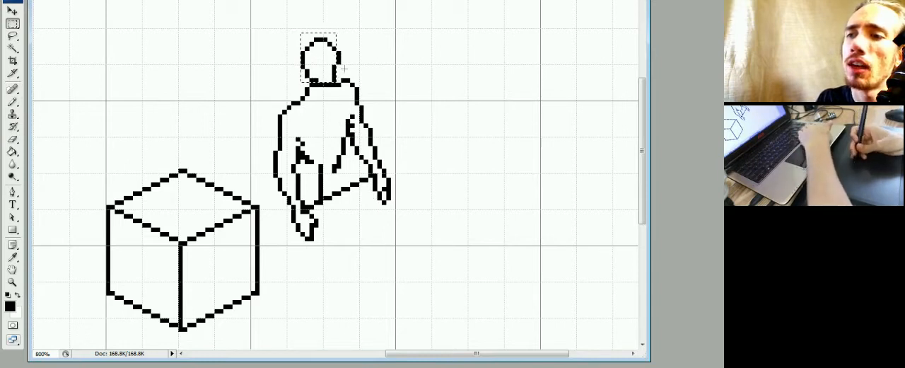
key(Right)
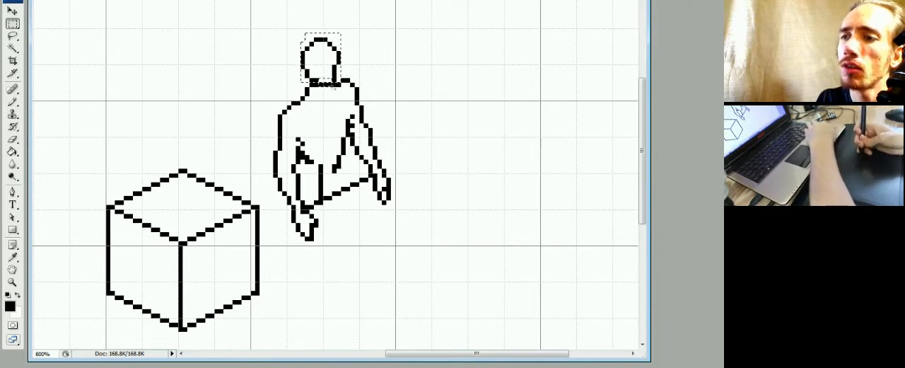
key(ctrl+Down)
key(ctrl+Right)
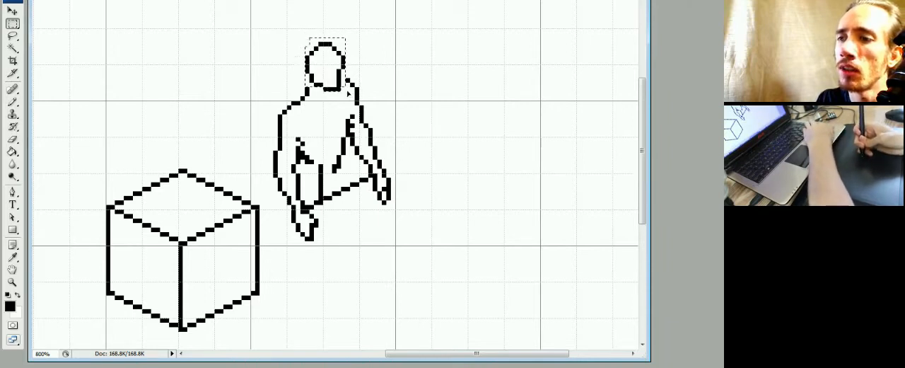
key(ctrl+Down)
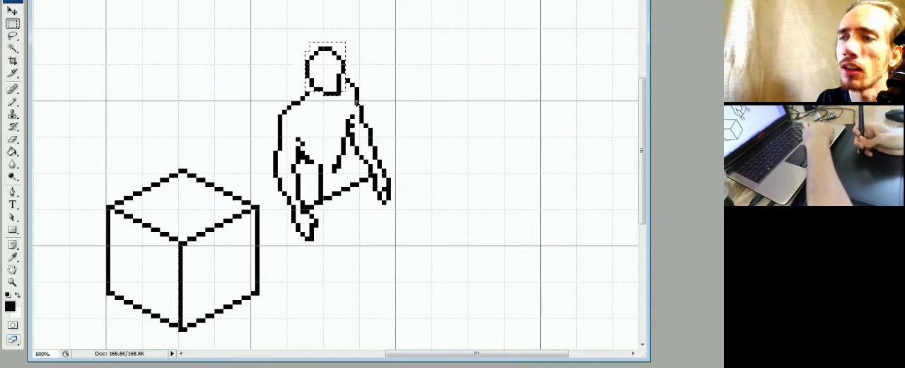
key(ctrl+Down)
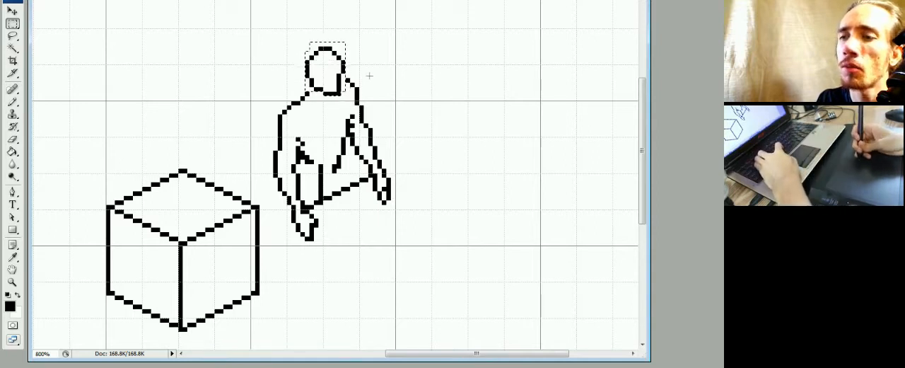
key(ctrl+d)
Add a pixel that joins the right shoulder line to the edge of the moved head.
key(b)
click(344, 81)
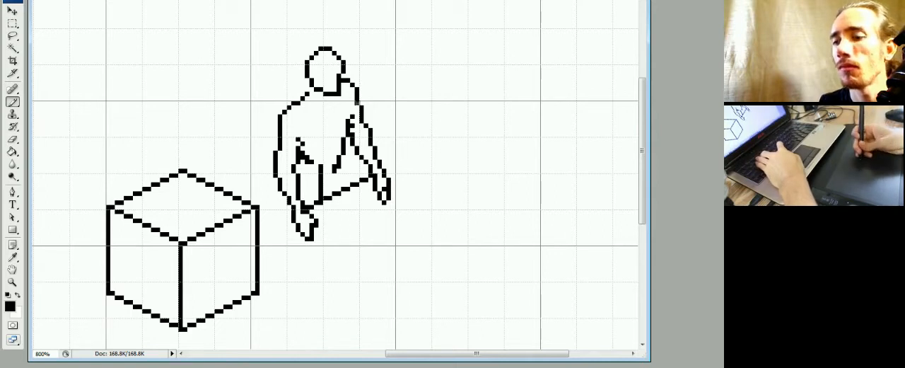
key(e)
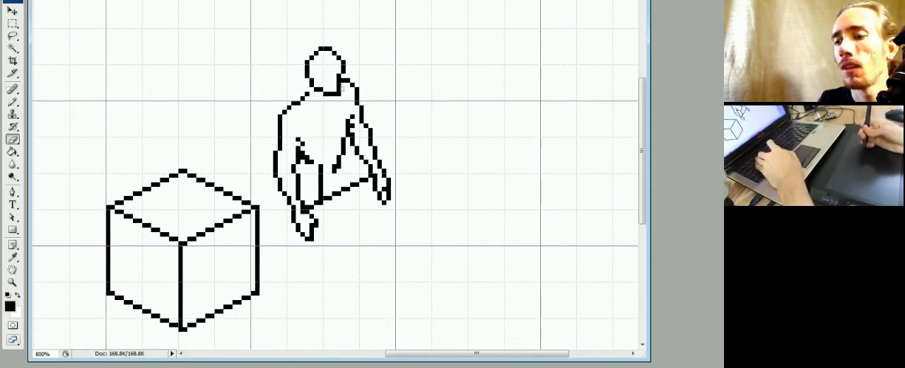
Draw two stacked circles that touch each other in the empty area beside the figure and reshape their outlines.
key(b)
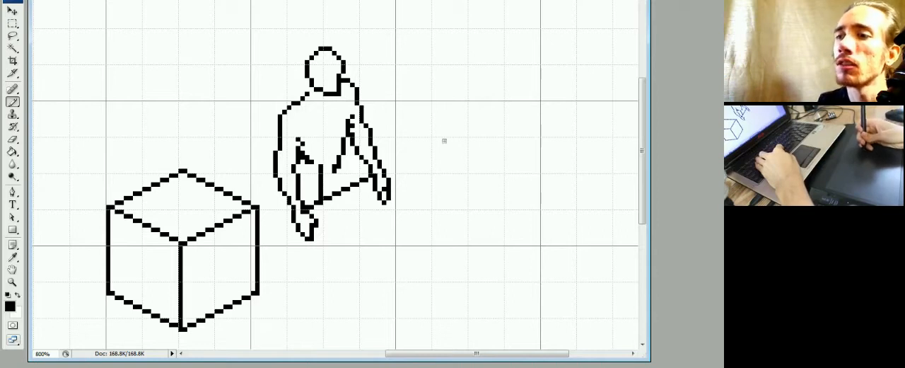
mouse_move(481, 95)
mouse_down()
mouse_move(485, 68)
mouse_move(472, 144)
mouse_move(488, 106)
mouse_up()
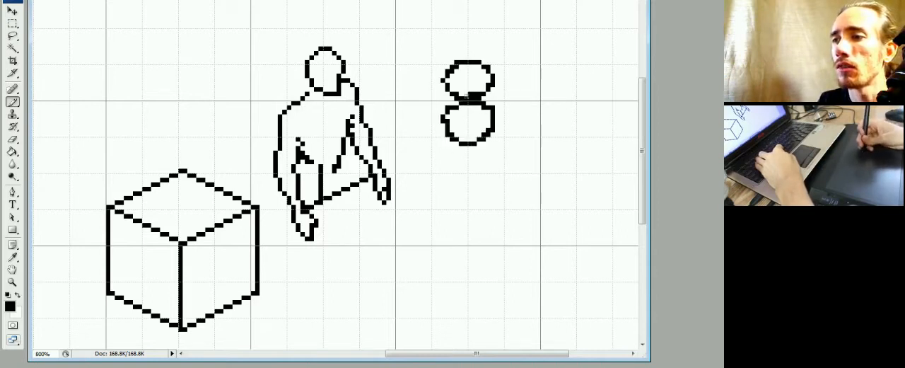
mouse_move(447, 71)
mouse_down()
mouse_move(494, 70)
mouse_move(460, 62)
mouse_move(485, 88)
mouse_move(463, 87)
mouse_move(447, 119)
mouse_move(488, 124)
mouse_up()
key(e)
key(b)
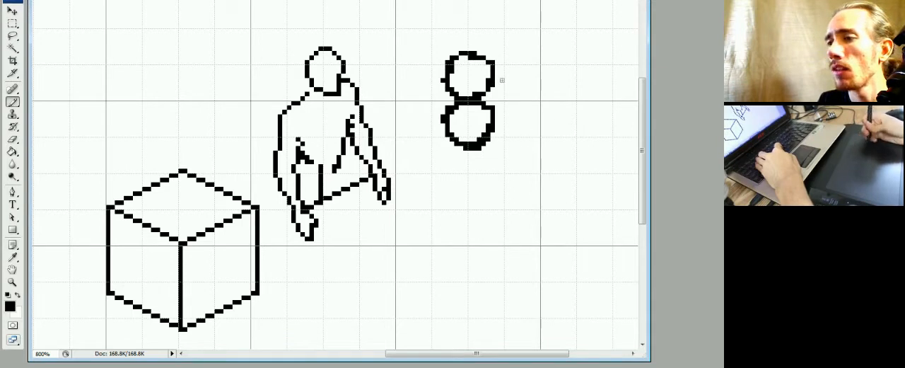
key(e)
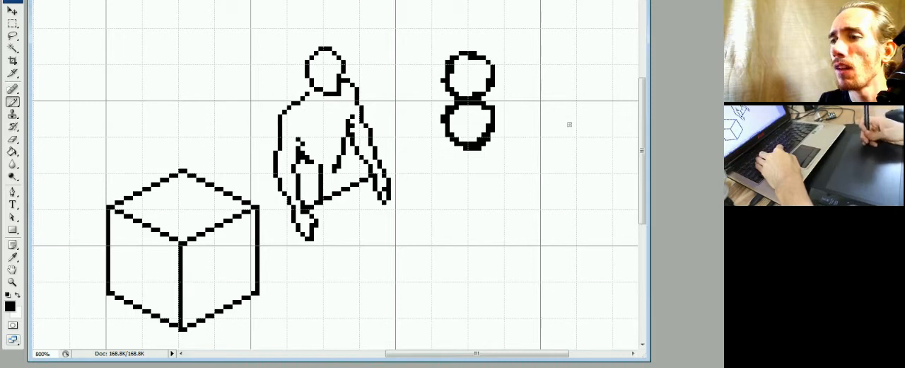
Draw a second pair of circles beside the first, with the upper one overlapping the lower, and close the upper circle's outline.
mouse_move(565, 86)
mouse_down()
mouse_move(538, 108)
mouse_move(526, 69)
mouse_move(554, 60)
mouse_move(565, 93)
mouse_move(547, 105)
mouse_move(520, 104)
mouse_move(521, 127)
mouse_move(553, 140)
mouse_move(568, 128)
mouse_move(563, 106)
mouse_up()
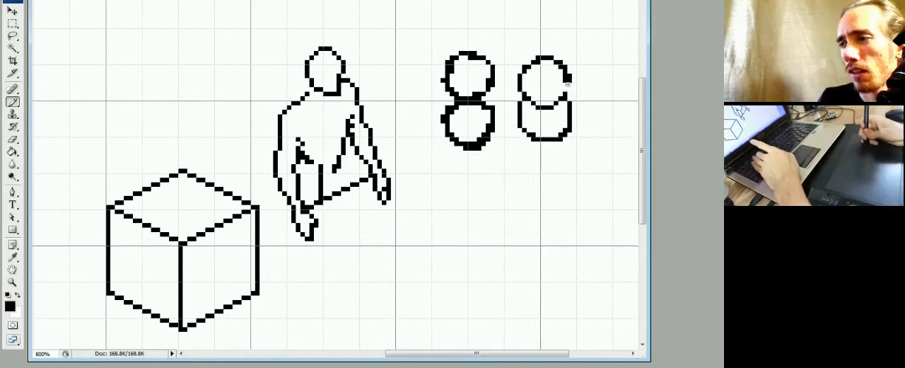
drag(569, 75, 564, 96)
click(568, 79)
key(e)
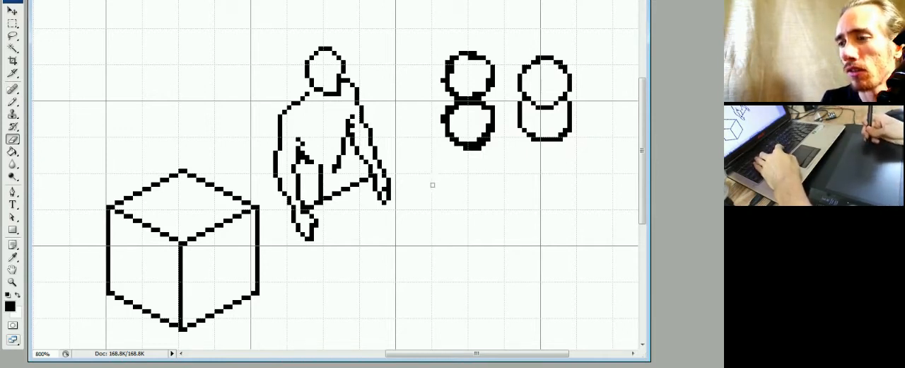
Erase surplus pixels from the first circle pair and redraw its outlines thinner and rounder.
key(b)
key(e)
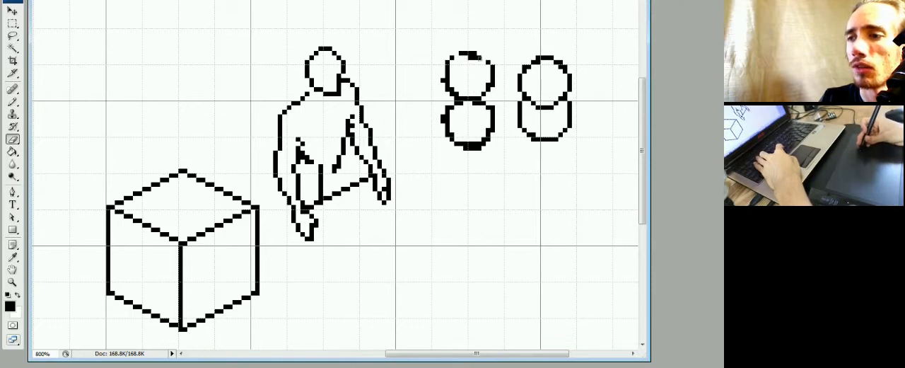
key(b)
mouse_move(485, 59)
mouse_down()
mouse_move(444, 79)
mouse_move(473, 103)
mouse_move(452, 111)
mouse_move(464, 141)
mouse_move(449, 123)
mouse_move(457, 101)
mouse_up()
key(e)
key(b)
key(e)
key(b)
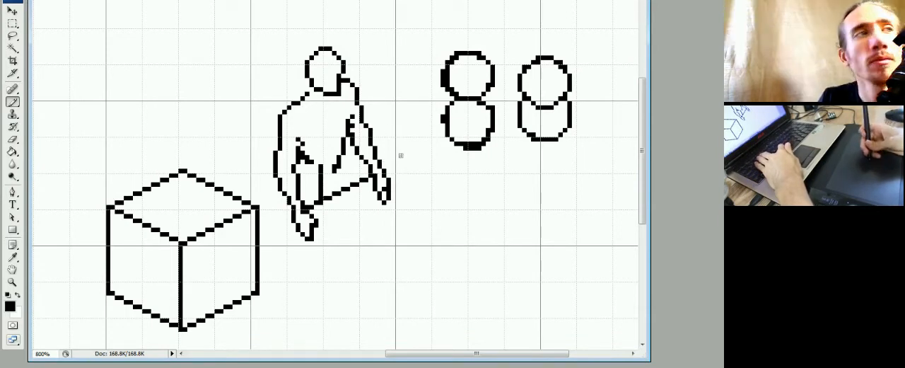
Extend the right side of the waist down to the wrist guide and redraw the neck corner at the left shoulder.
drag(343, 164, 345, 185)
key(e)
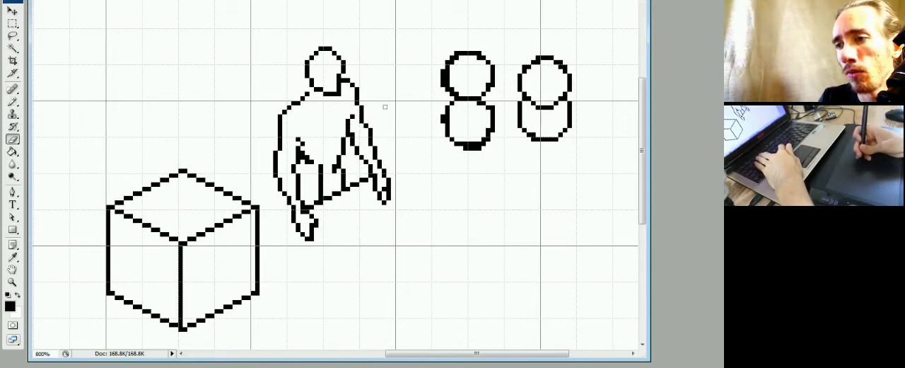
key(b)
drag(307, 93, 313, 89)
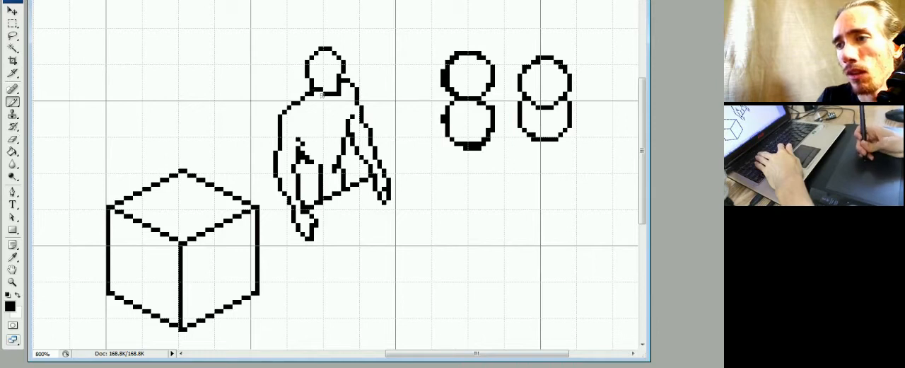
key(e)
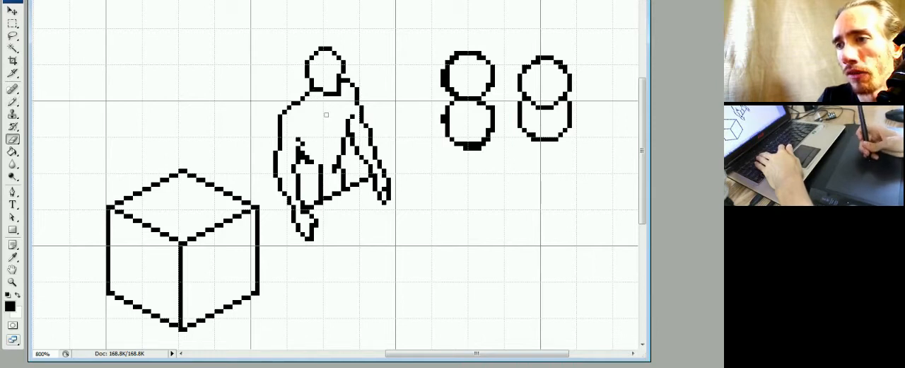
key(b)
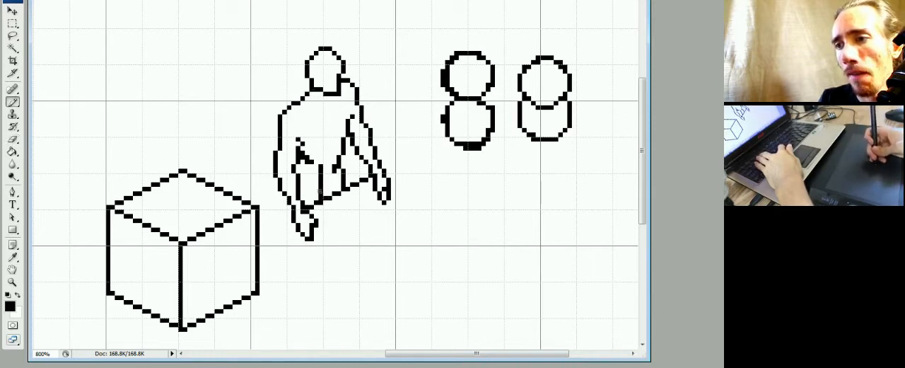
Extend the figure's vertical centre line below the wrist guide to about fingertip level.
key(e)
key(b)
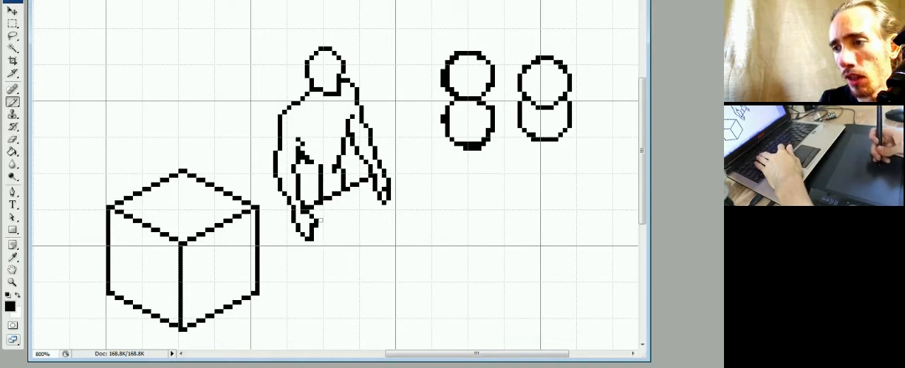
drag(320, 207, 321, 233)
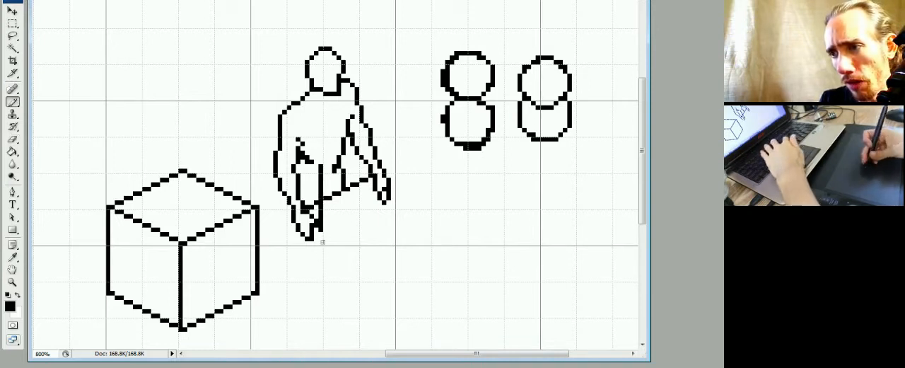
Select the cube with a rectangular marquee, move it left, farther away from the figure, and deselect it.
key(m)
drag(268, 141, 78, 341)
drag(222, 256, 152, 256)
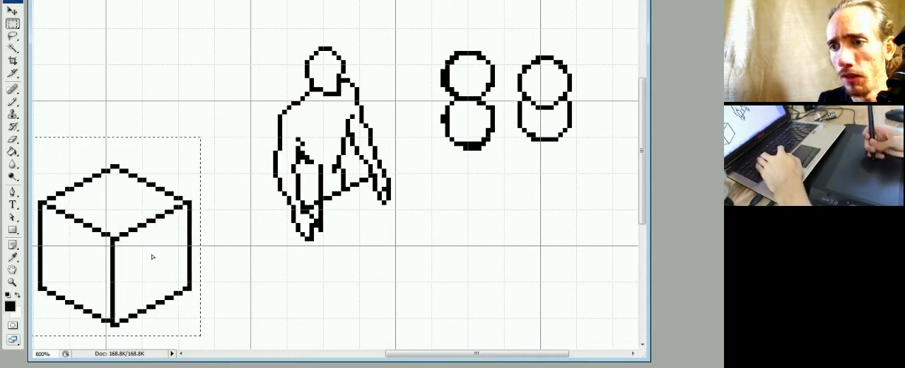
key(ctrl+d)
Erase the stray pixels inside the right side of the waist and extend the centre line down to foot level.
key(b)
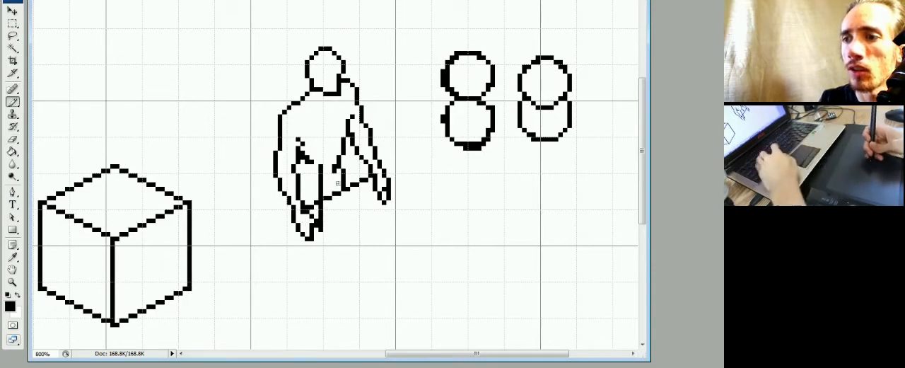
key(e)
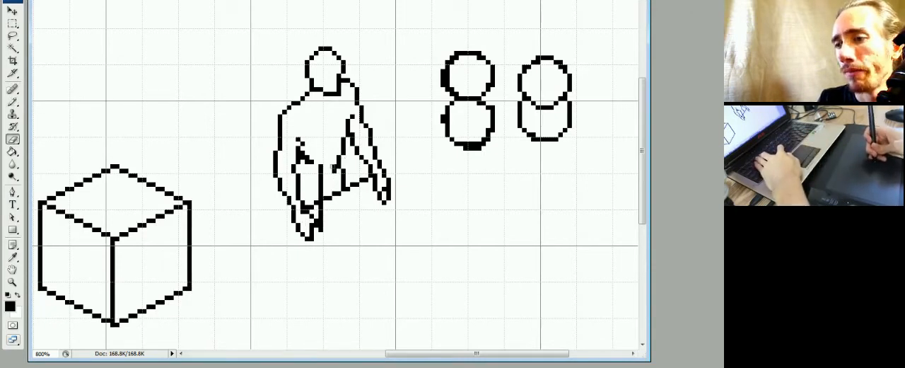
key(b)
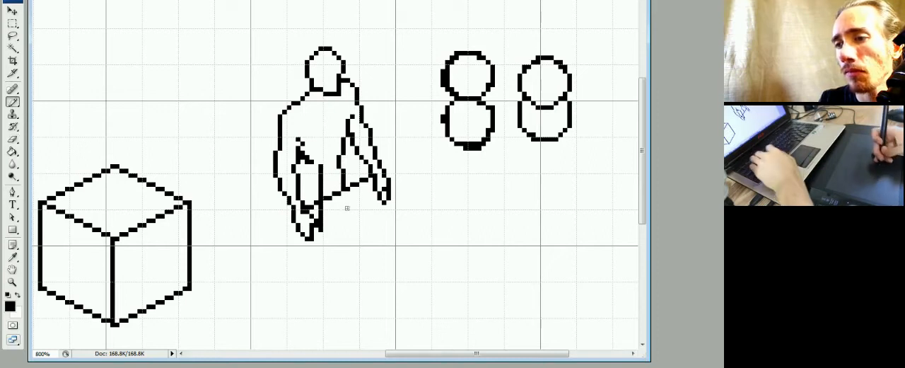
drag(320, 167, 321, 321)
drag(354, 278, 356, 257)
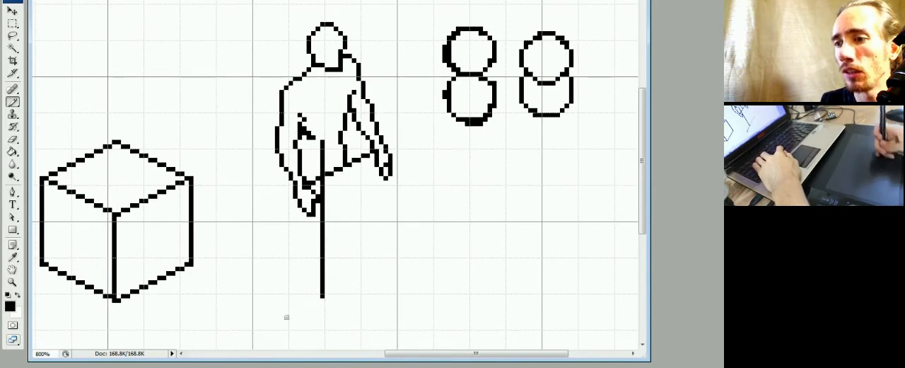
Draw a diagonal ground guide through the foot of the centre line and start reworking its pixels and lower end.
drag(276, 322, 400, 251)
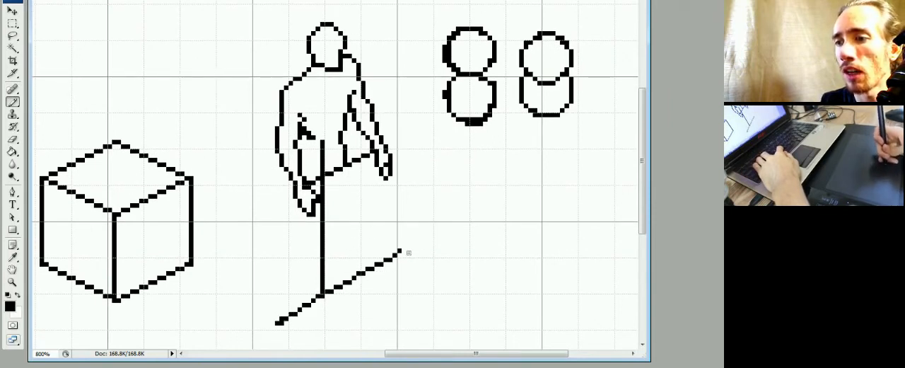
mouse_move(371, 270)
mouse_down()
mouse_move(277, 331)
mouse_move(390, 259)
mouse_up()
key(e)
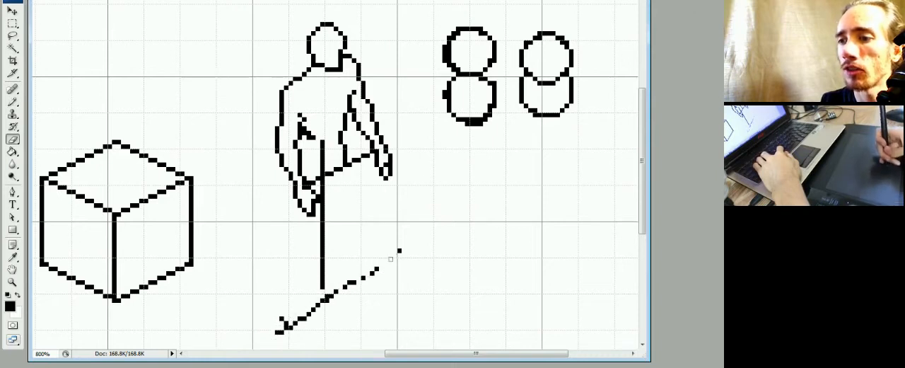
mouse_move(280, 331)
mouse_down()
mouse_move(343, 293)
mouse_move(277, 327)
mouse_up()
key(b)
key(e)
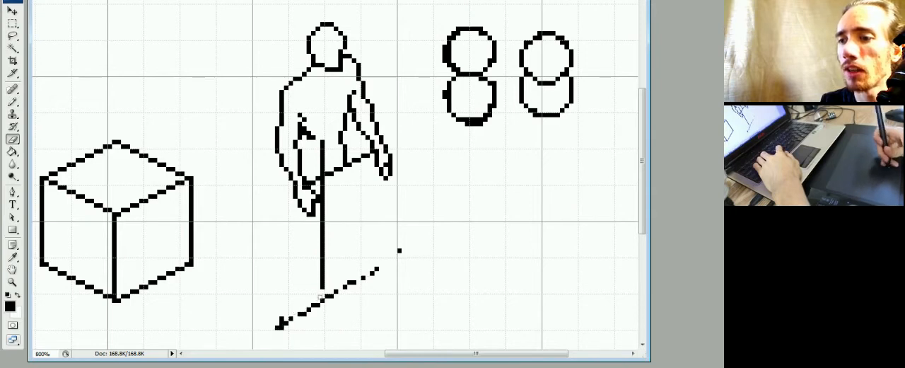
Redraw the middle and upper parts of the ground guide as even two-pixel isometric steps.
key(b)
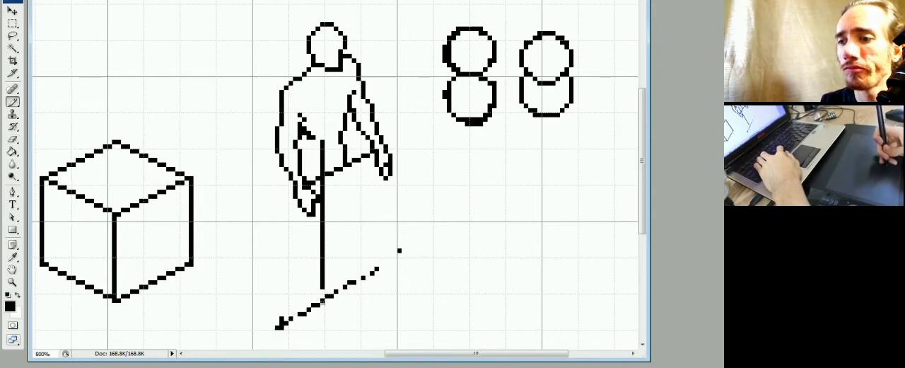
key(e)
key(b)
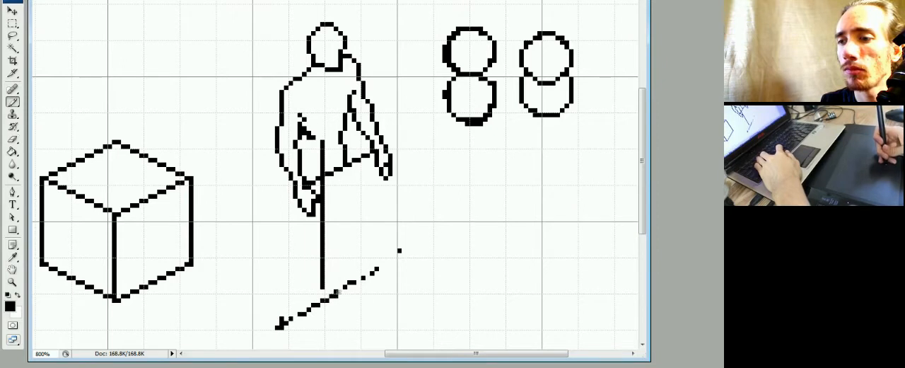
key(e)
key(b)
key(e)
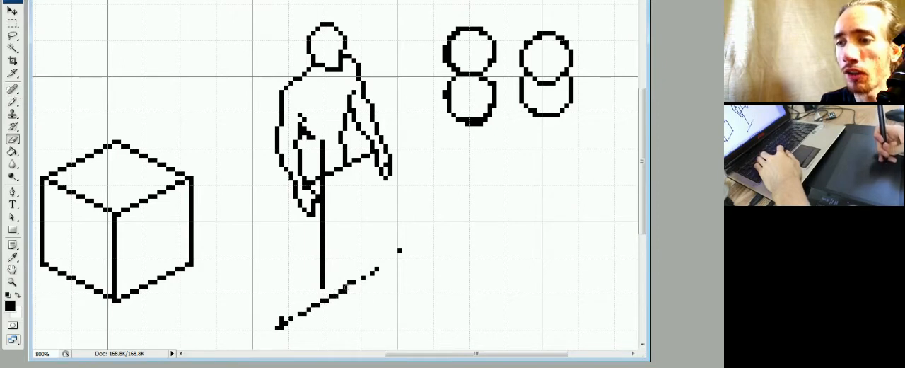
key(b)
key(e)
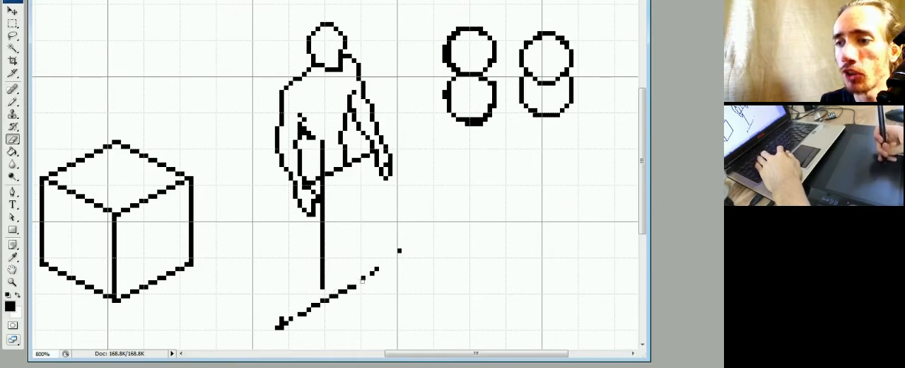
key(b)
drag(362, 283, 377, 270)
key(e)
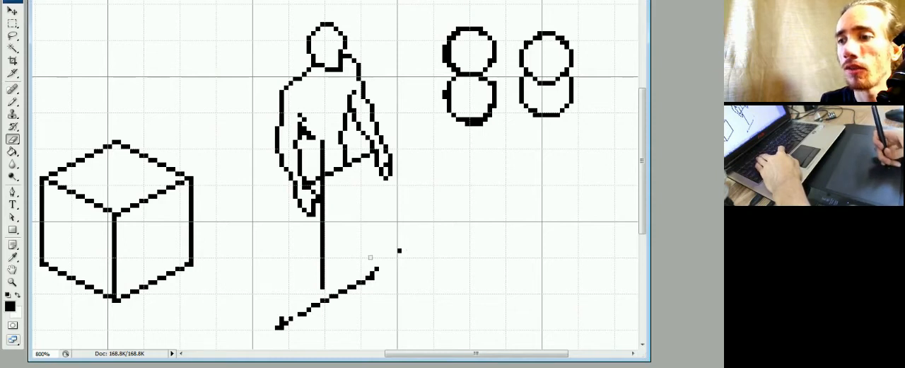
Even out the lower end of the ground guide into two-pixel steps and erase the surplus pixels there.
key(b)
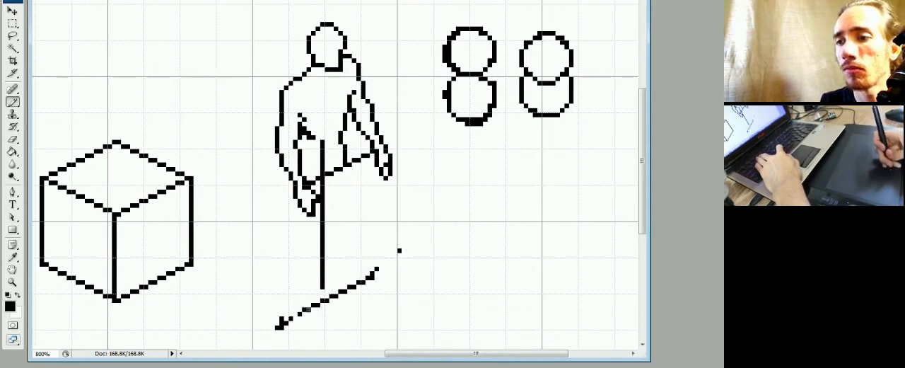
key(e)
key(b)
click(286, 318)
key(e)
click(286, 323)
click(282, 327)
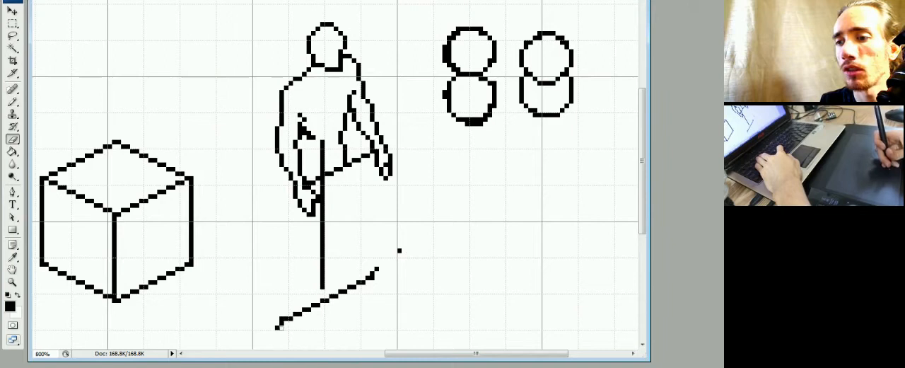
key(b)
click(278, 323)
key(e)
click(277, 328)
click(282, 319)
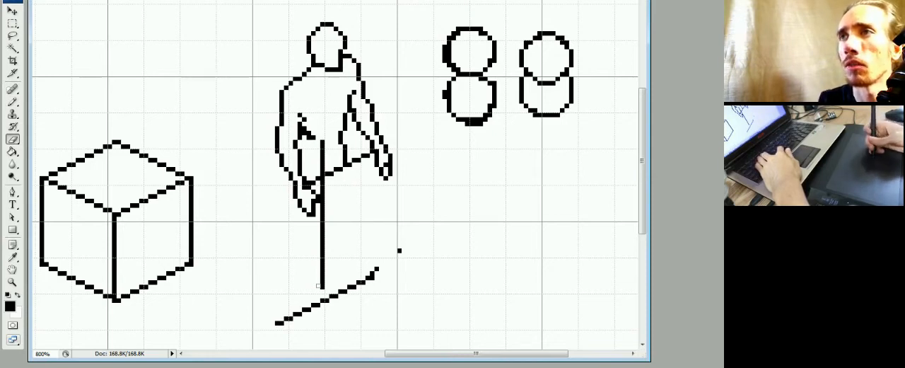
Draw the outline of the right foot at the upper end of the ground guide, replacing the guide pixels there.
key(b)
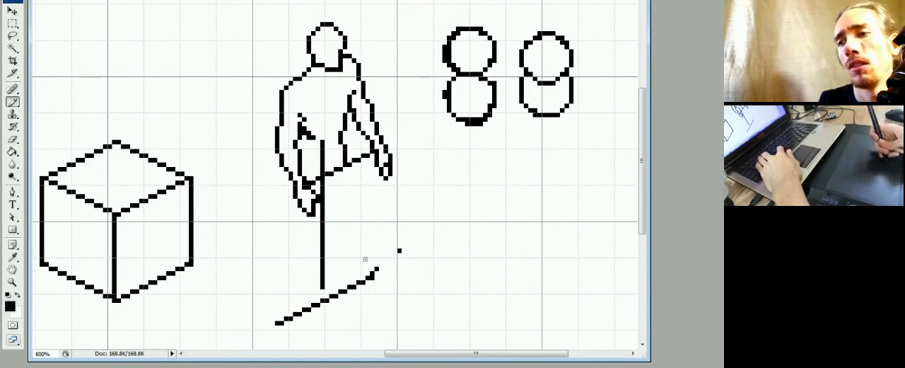
mouse_move(375, 277)
mouse_down()
mouse_move(389, 285)
mouse_move(379, 288)
mouse_move(395, 288)
mouse_move(354, 286)
mouse_move(346, 273)
mouse_move(374, 287)
mouse_move(367, 273)
mouse_move(361, 281)
mouse_up()
key(e)
key(b)
key(e)
key(b)
click(350, 273)
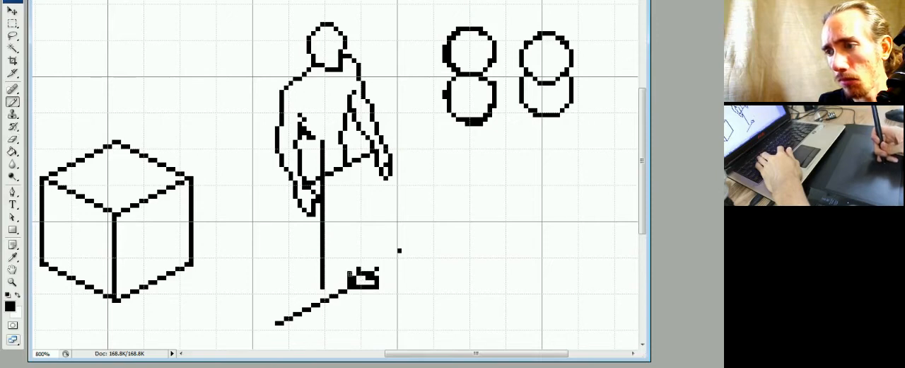
key(e)
Draw the outer contour of the right leg from the waist to the foot, and refine the knee, ankle and waist pixels.
key(b)
mouse_move(358, 281)
mouse_down()
mouse_move(351, 275)
mouse_move(344, 286)
mouse_move(341, 270)
mouse_move(343, 278)
mouse_move(355, 265)
mouse_move(359, 239)
mouse_up()
key(e)
key(b)
drag(355, 174, 359, 248)
key(e)
drag(359, 215, 365, 236)
key(b)
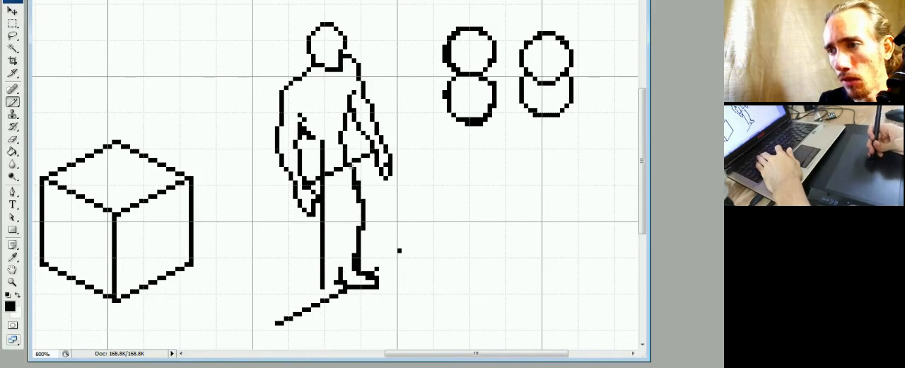
key(e)
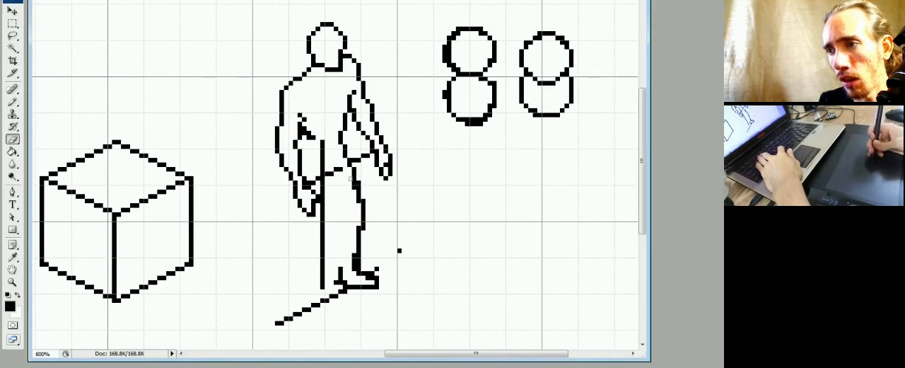
key(b)
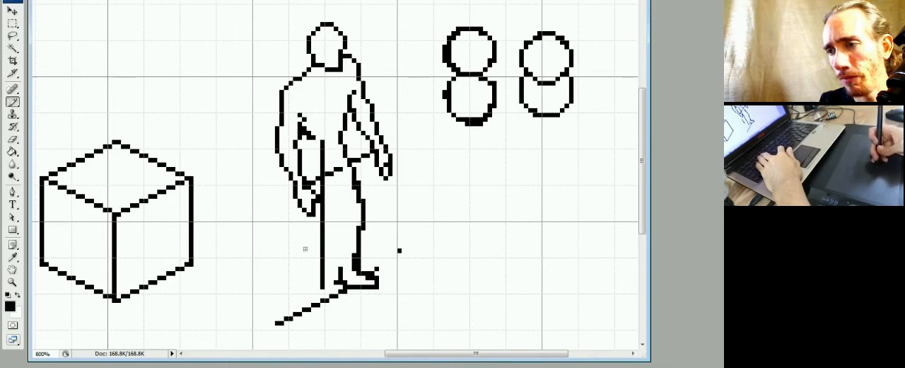
Draw the outer contour of the left thigh from the hand down to the knee.
mouse_move(298, 228)
mouse_down()
mouse_move(297, 260)
mouse_move(303, 234)
mouse_move(292, 213)
mouse_move(300, 244)
mouse_up()
key(e)
key(b)
drag(295, 210, 305, 250)
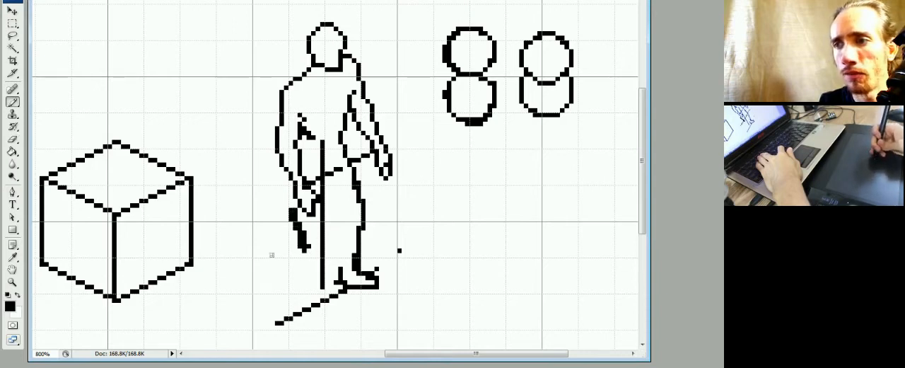
Draw a diagonal isometric guide line across both knees, parallel to the ground guide, and trim its lower end.
mouse_move(258, 259)
mouse_down()
mouse_move(396, 192)
mouse_move(332, 228)
mouse_up()
key(e)
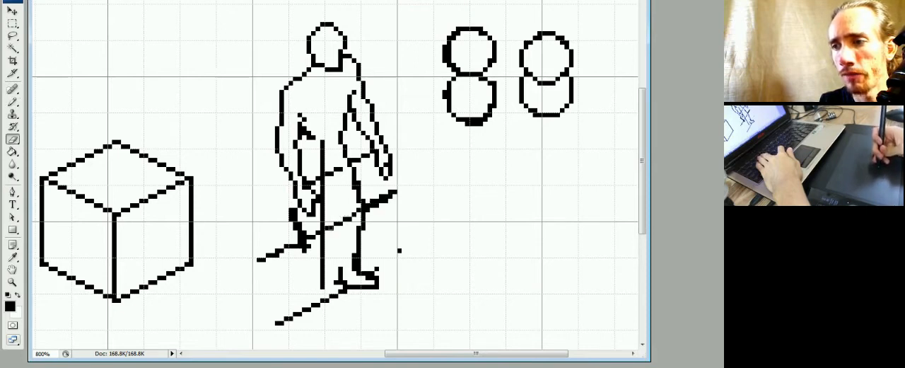
key(b)
key(e)
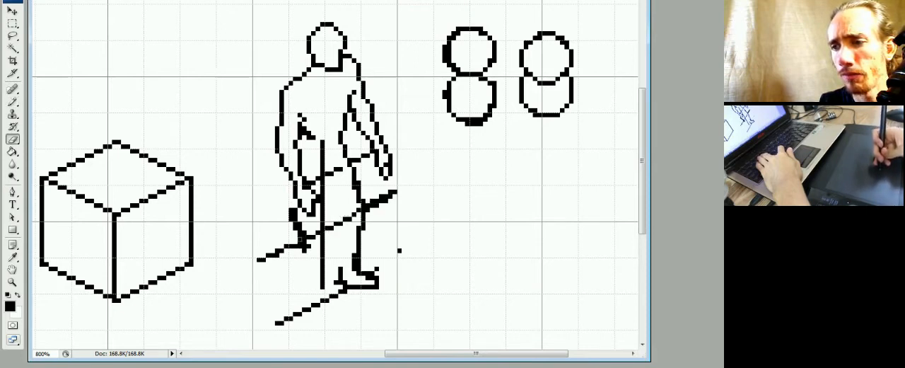
key(b)
key(e)
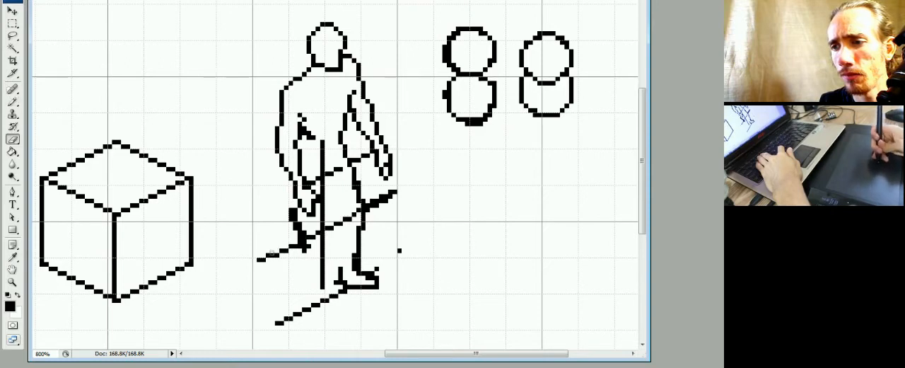
drag(271, 253, 260, 258)
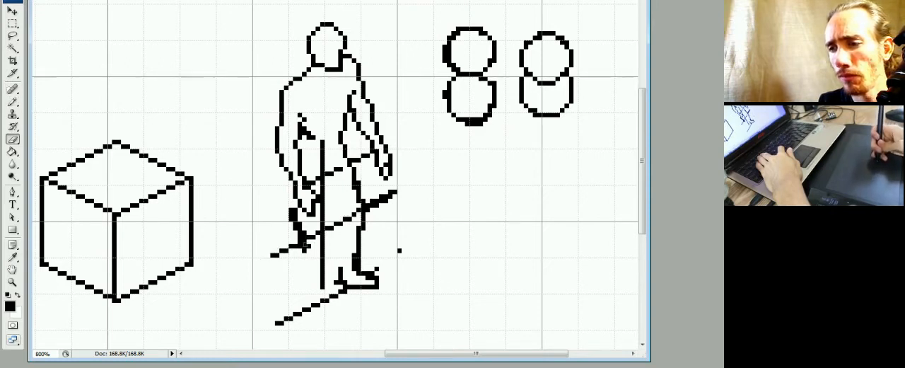
Even out the upper end of the knee guide into two-pixel steps and erase the stray dot beside the figure.
key(b)
key(e)
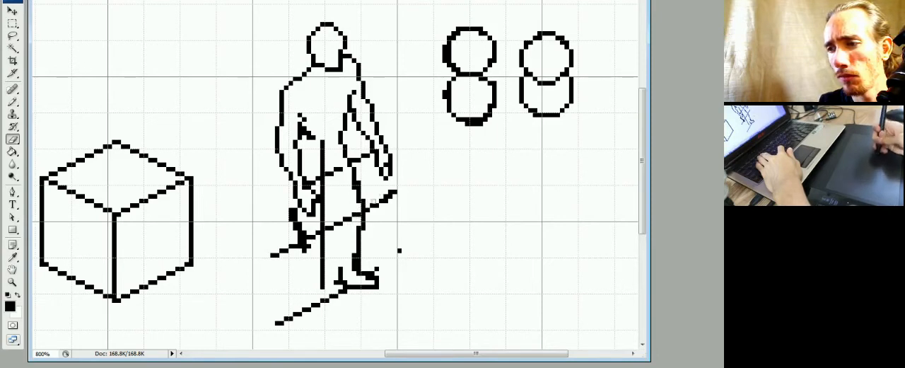
key(b)
key(e)
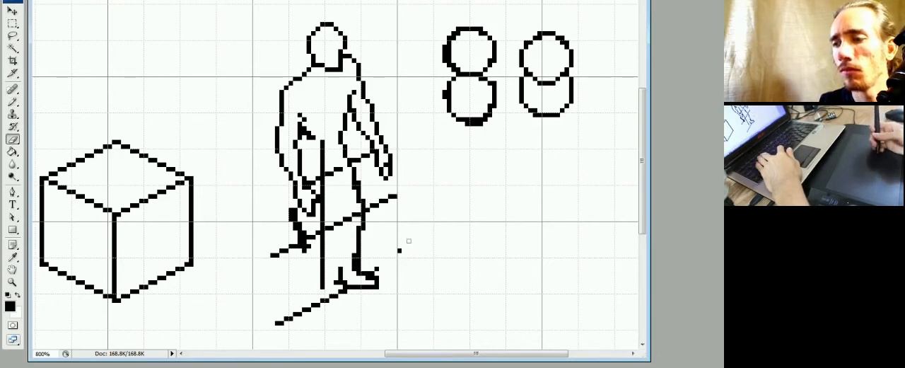
click(399, 250)
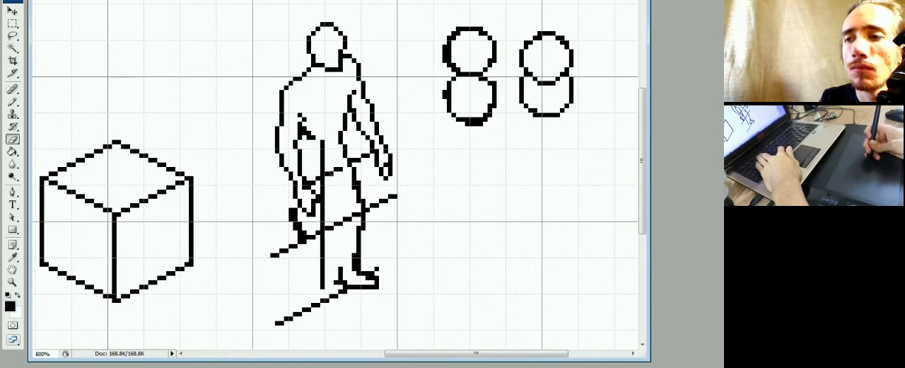
Erase the part of the vertical centre line inside the torso and the waist guide pixels beside it.
key(b)
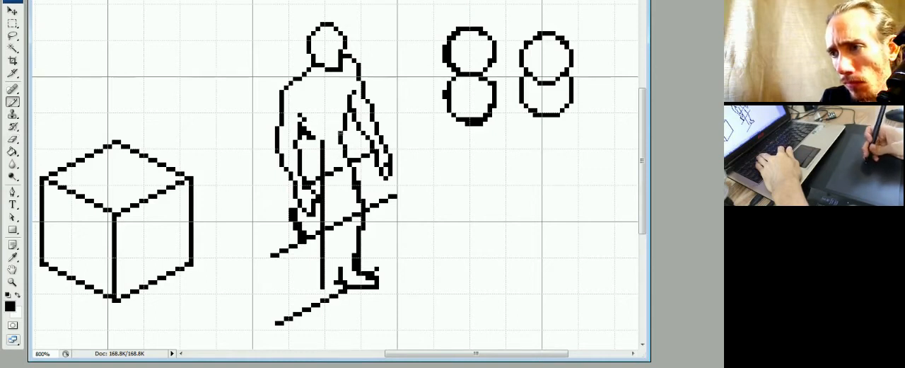
key(e)
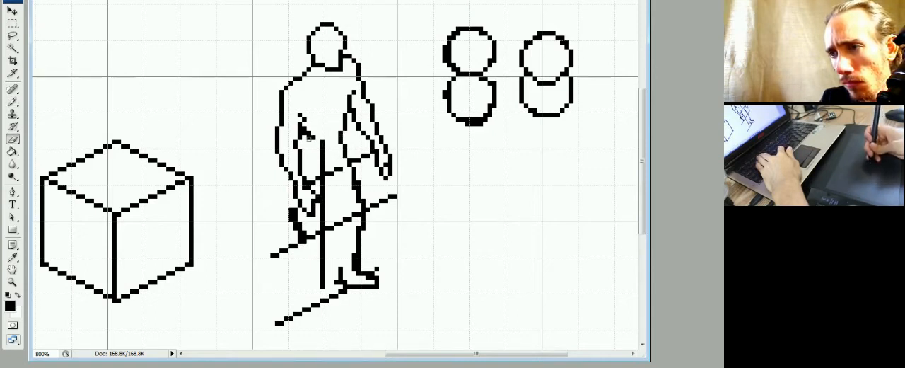
mouse_move(322, 142)
mouse_down()
mouse_move(324, 168)
mouse_move(337, 170)
mouse_up()
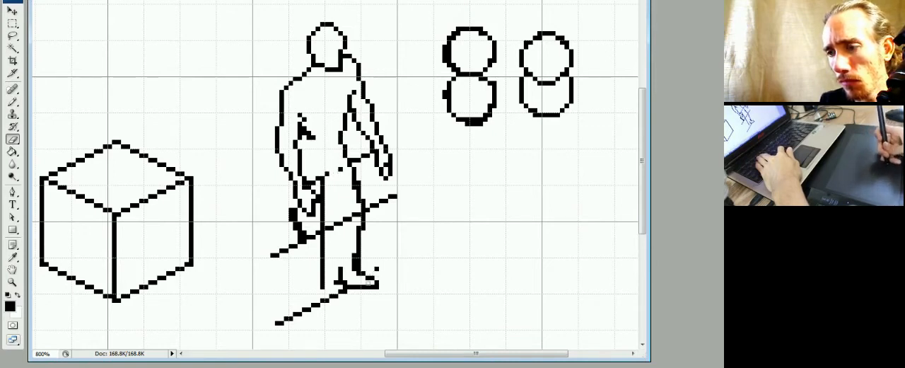
Draw the inner contour of the right lower leg from the foot up past the knee, and thin the ankle pixels.
key(b)
key(e)
key(b)
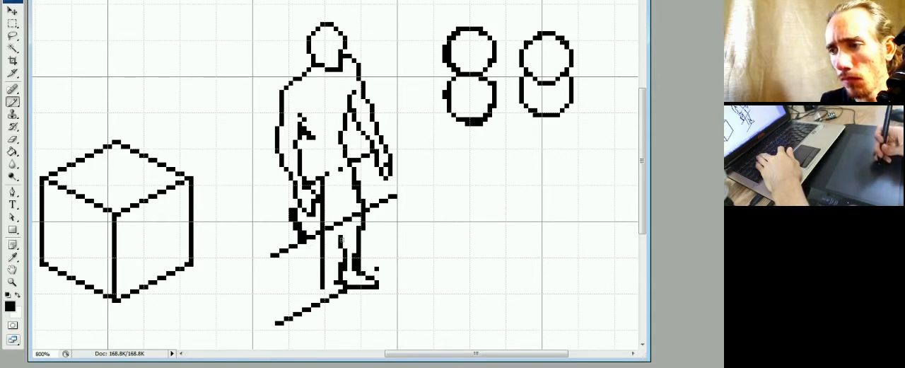
key(e)
key(b)
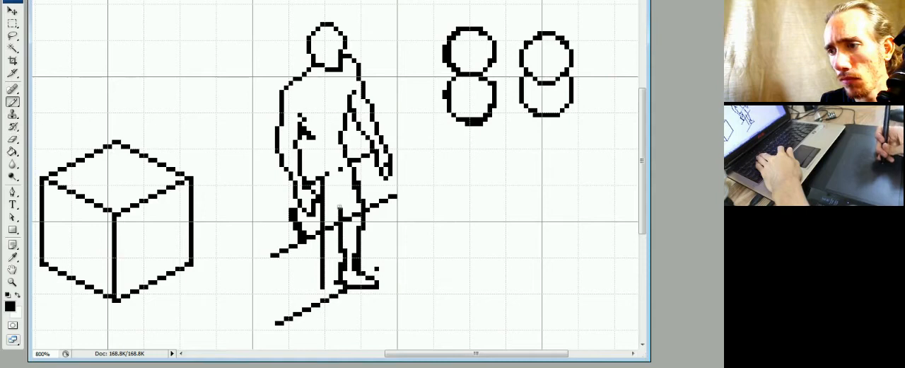
key(e)
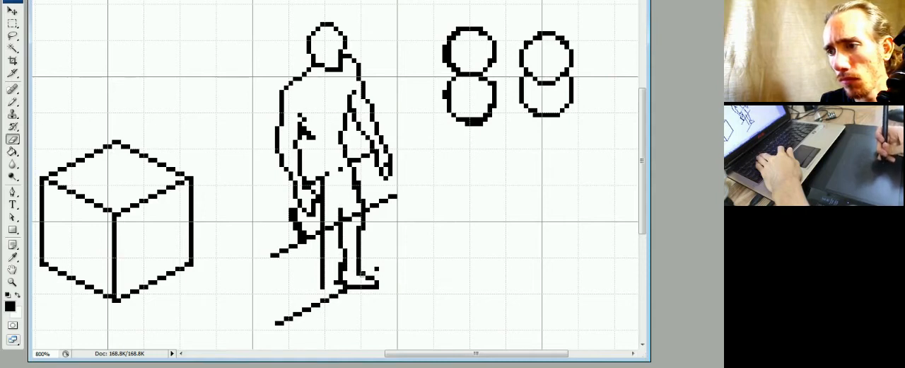
Refine the right ankle and the top of the right foot into a clean single-pixel outline.
key(b)
key(e)
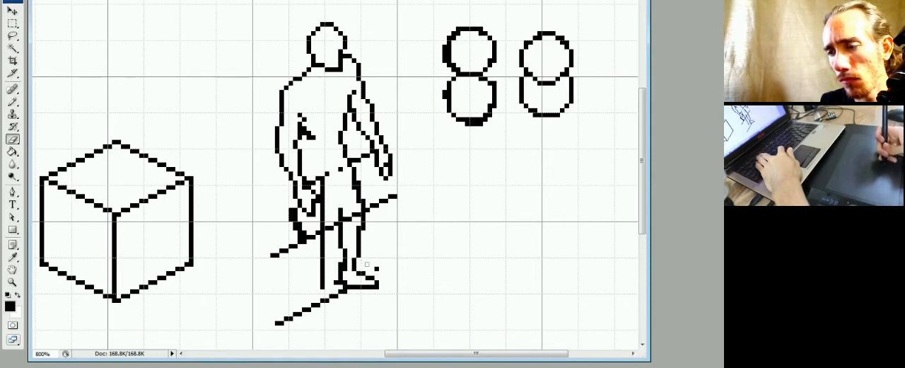
key(b)
key(e)
key(b)
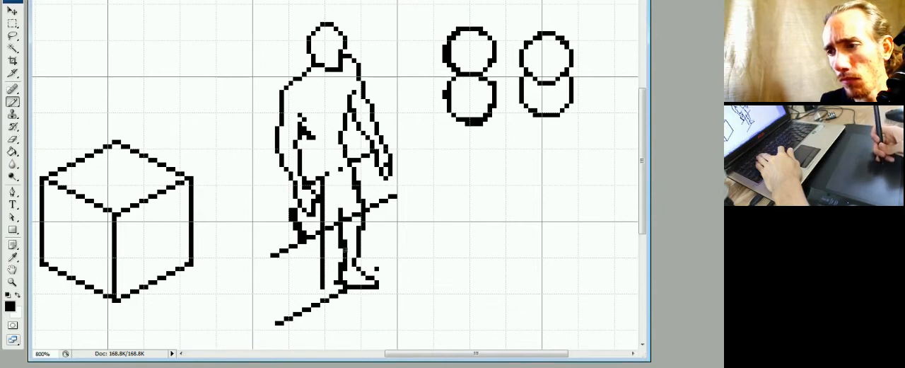
key(e)
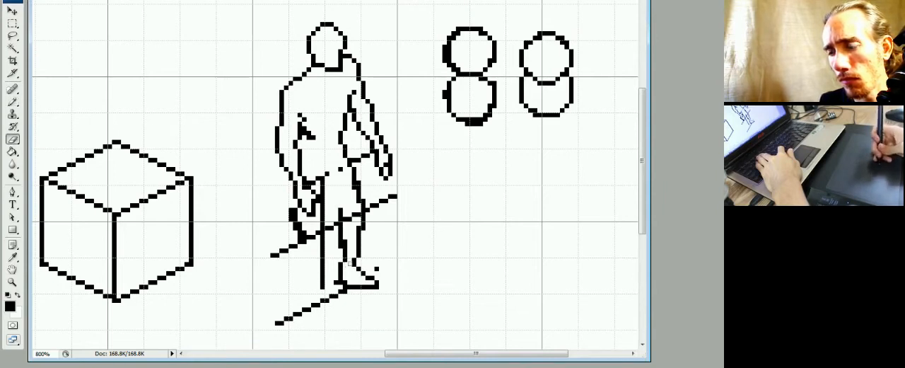
Reshape the inner side of the right knee and calf, and erase the knee guide crossing the right leg.
key(b)
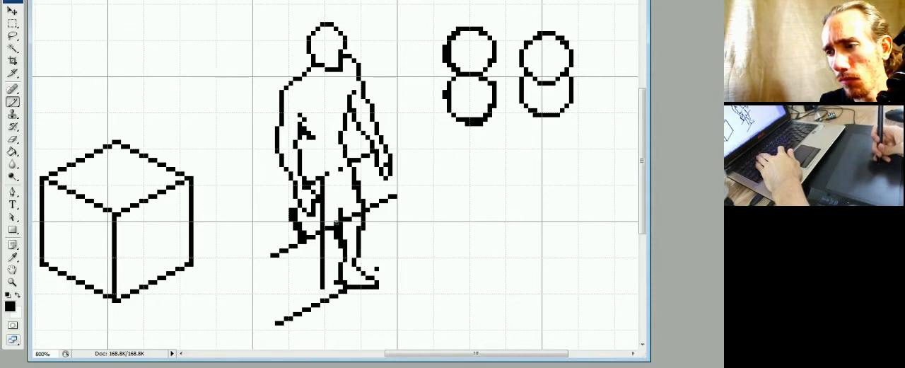
key(e)
key(b)
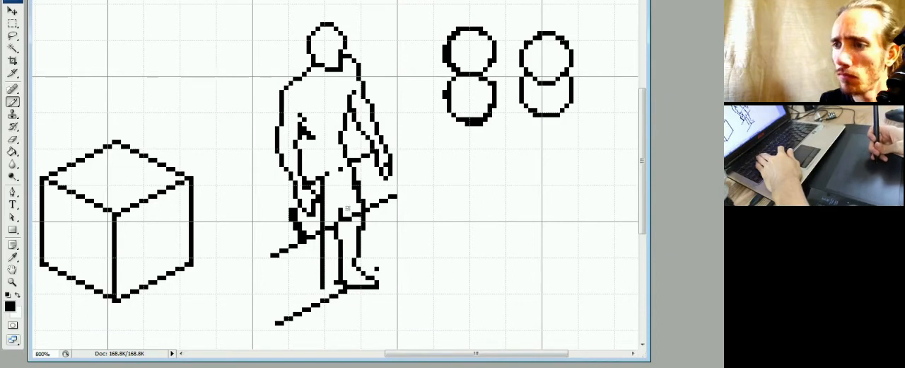
key(e)
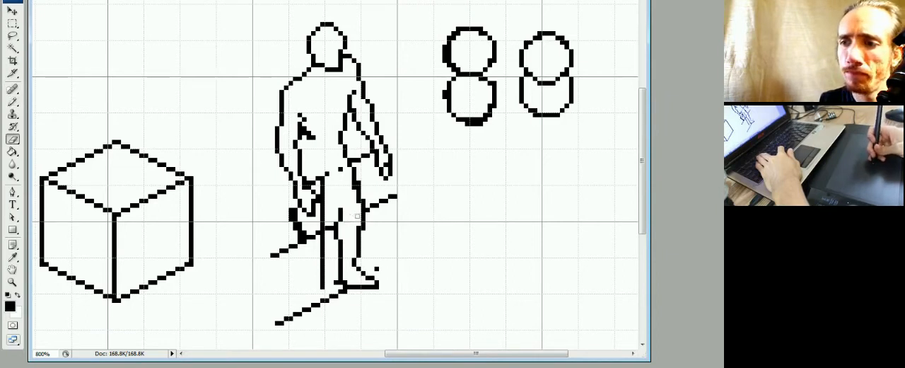
Draw the inner contour of the right thigh from the knee up to the crotch, and smooth the hip outline.
key(b)
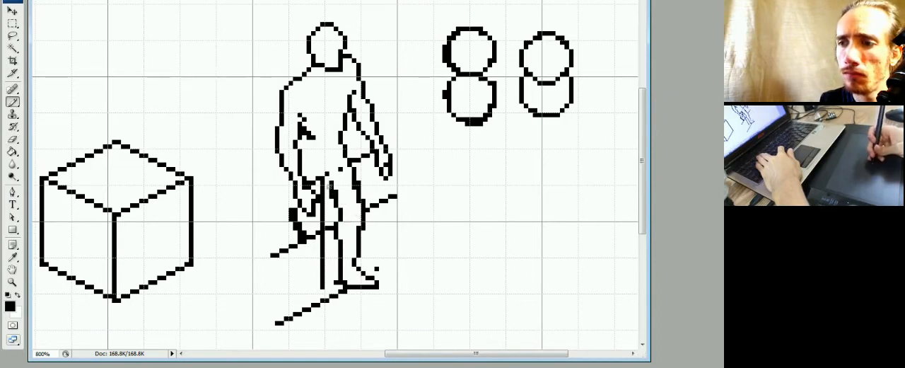
key(e)
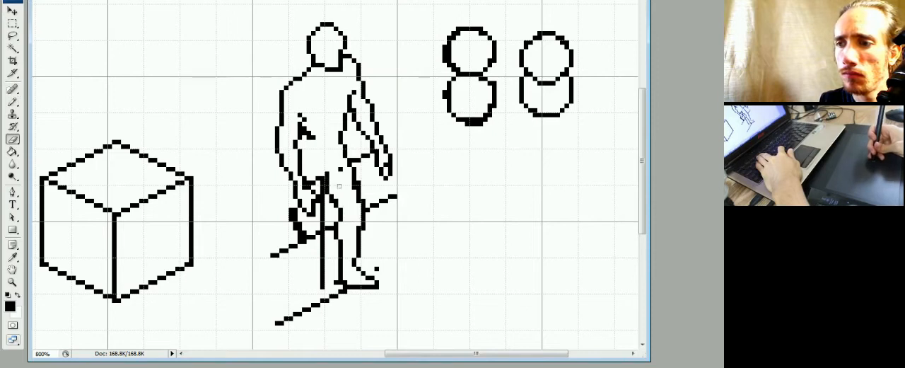
key(b)
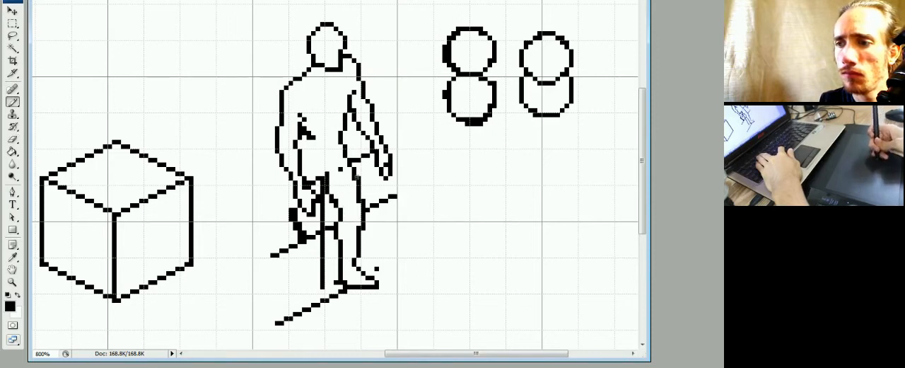
key(e)
key(b)
key(e)
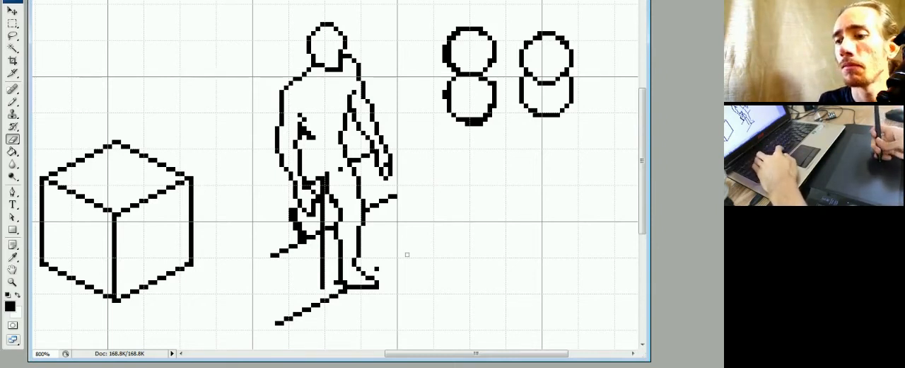
Thin the outer contour of the left thigh to a single-pixel line and clean up its knee pixels.
key(b)
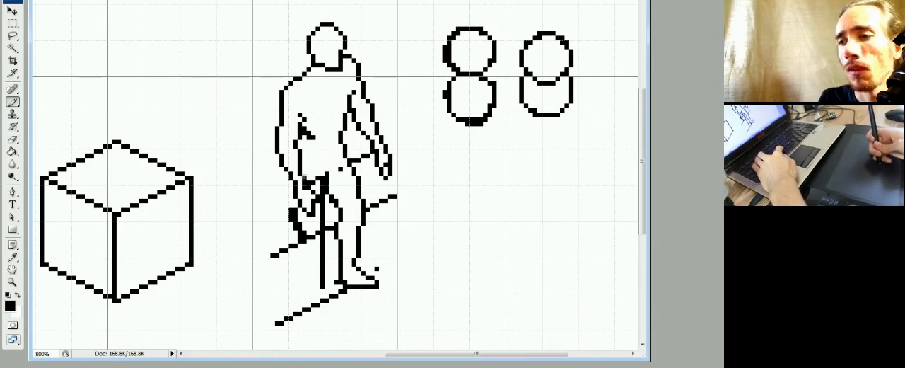
key(e)
key(b)
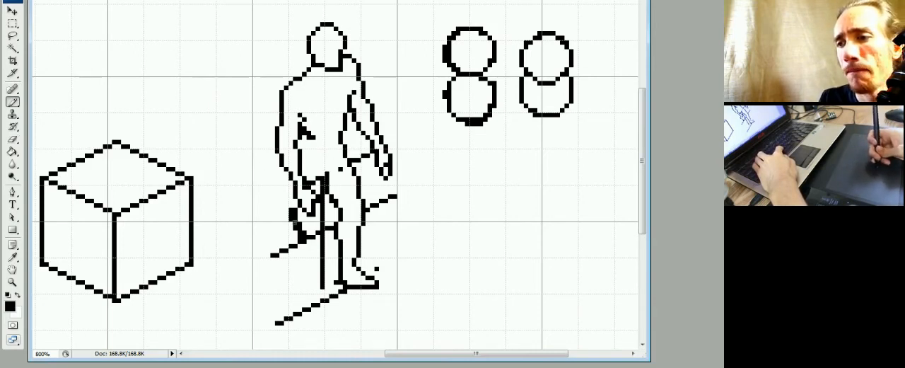
key(e)
key(b)
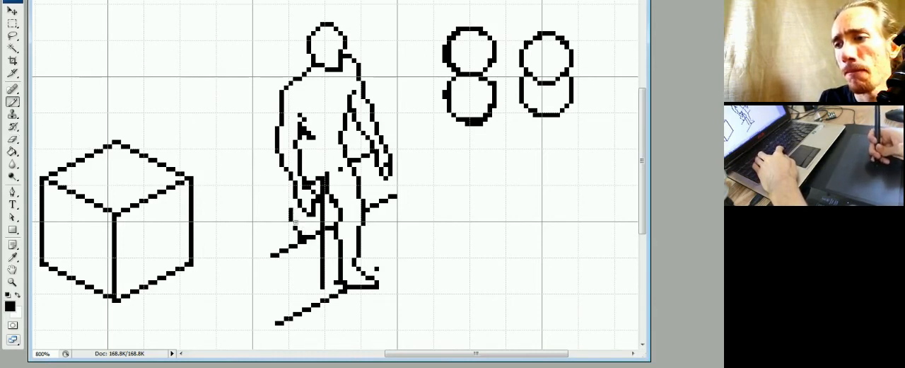
key(e)
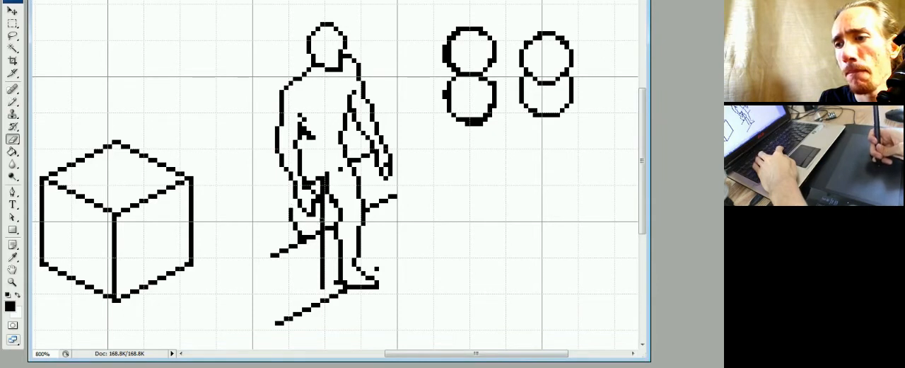
key(b)
key(e)
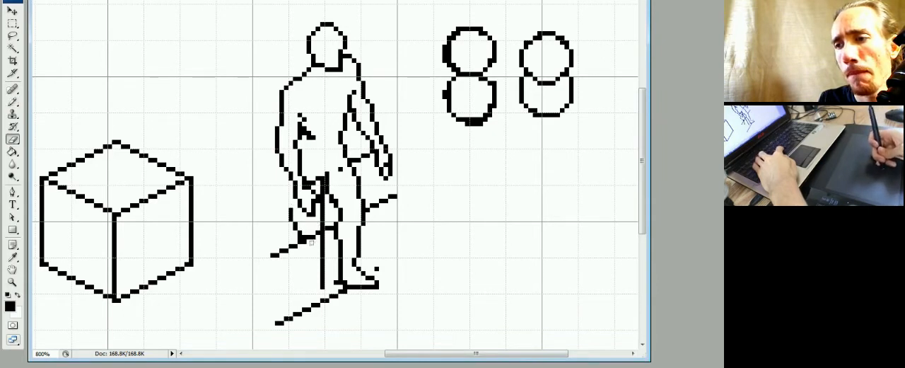
Draw the left lower leg and left foot down to the ground guide, erasing the guide pixels inside the foot.
key(b)
drag(304, 244, 291, 278)
mouse_move(296, 263)
mouse_down()
mouse_move(293, 290)
mouse_move(308, 293)
mouse_move(319, 266)
mouse_move(306, 290)
mouse_move(309, 270)
mouse_move(314, 326)
mouse_move(296, 308)
mouse_move(297, 293)
mouse_move(306, 297)
mouse_move(311, 321)
mouse_up()
key(e)
key(b)
key(e)
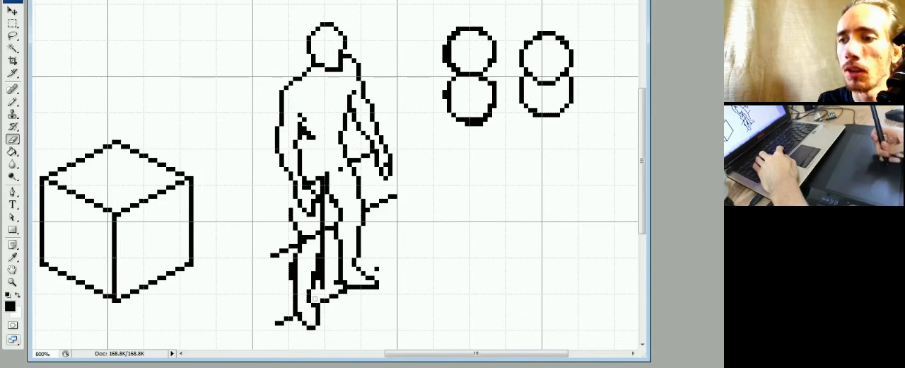
key(b)
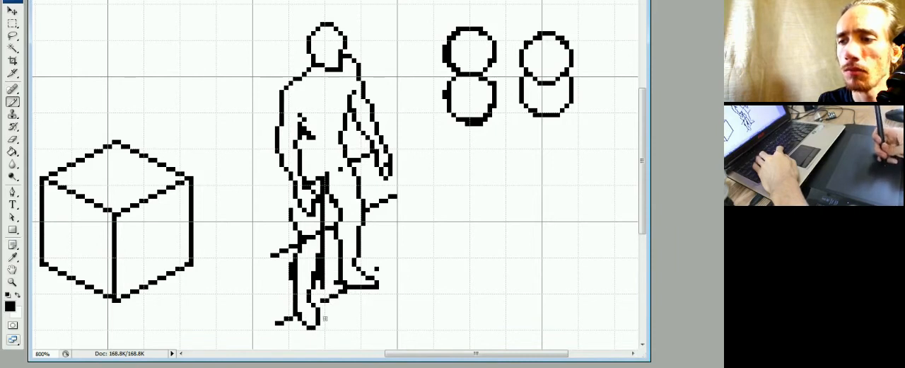
key(e)
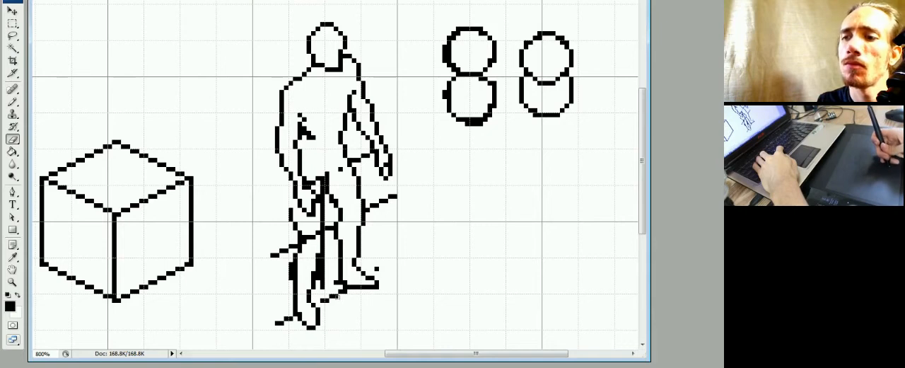
key(b)
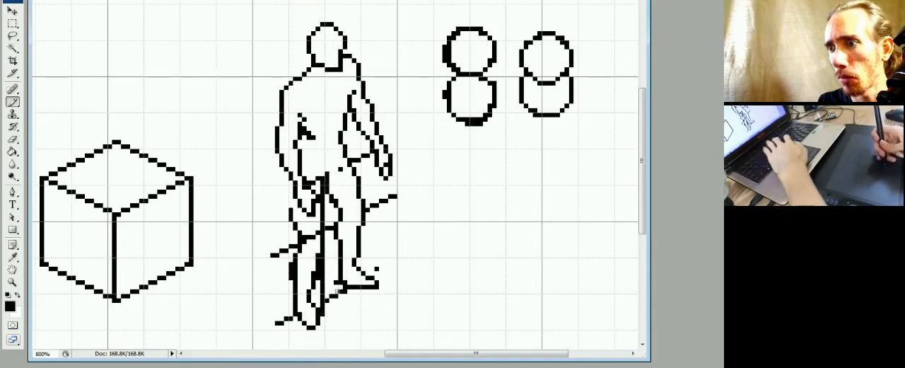
Move the left foot two pixels to the left and one pixel down.
key(m)
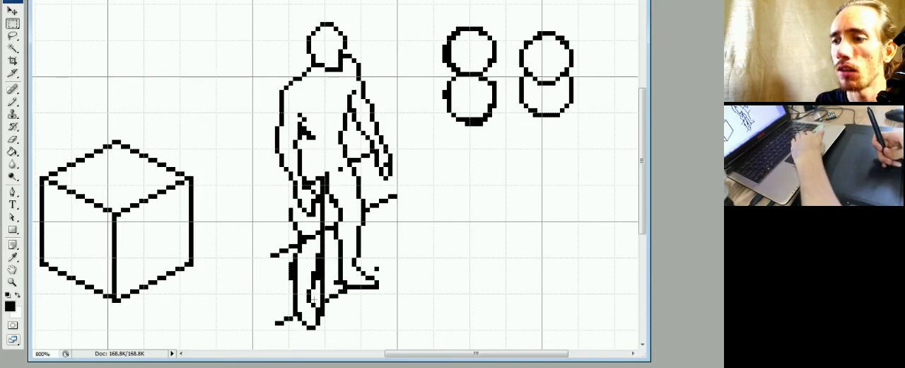
drag(320, 295, 293, 333)
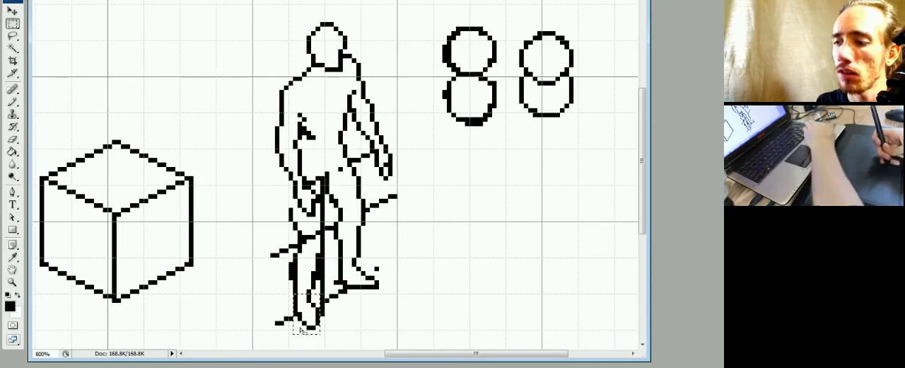
key(ctrl+Left)
key(ctrl+Left)
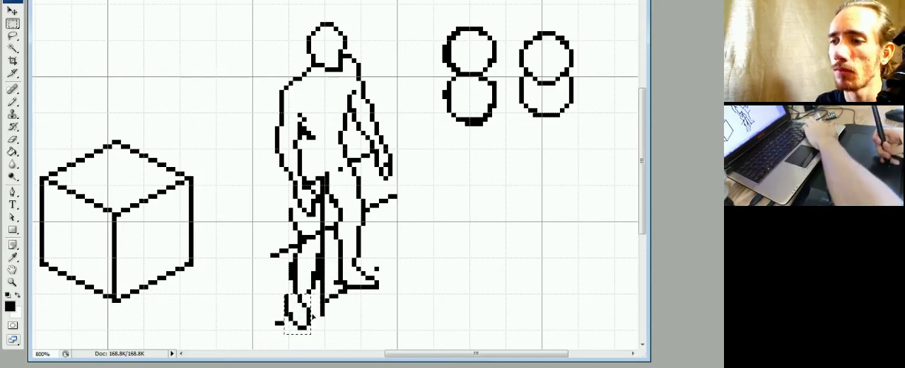
key(ctrl+Down)
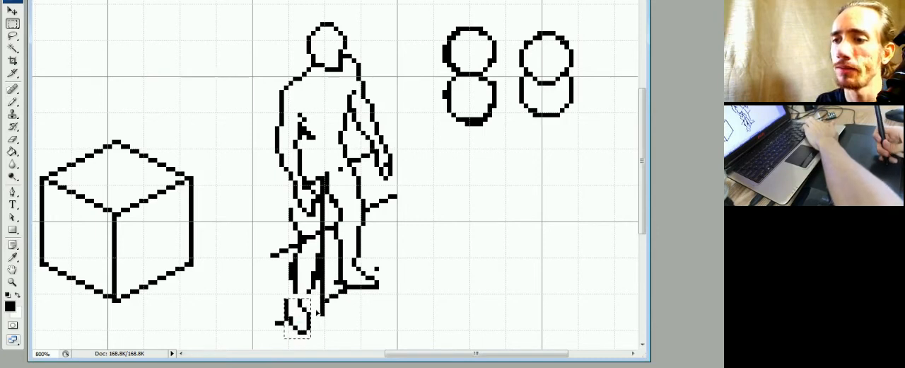
key(ctrl+d)
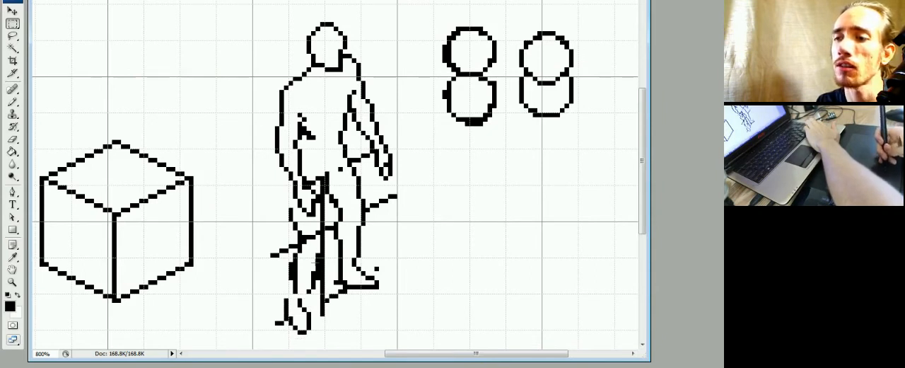
Shift the left calf contours to the left and down so they line up with the foot.
drag(317, 258, 275, 293)
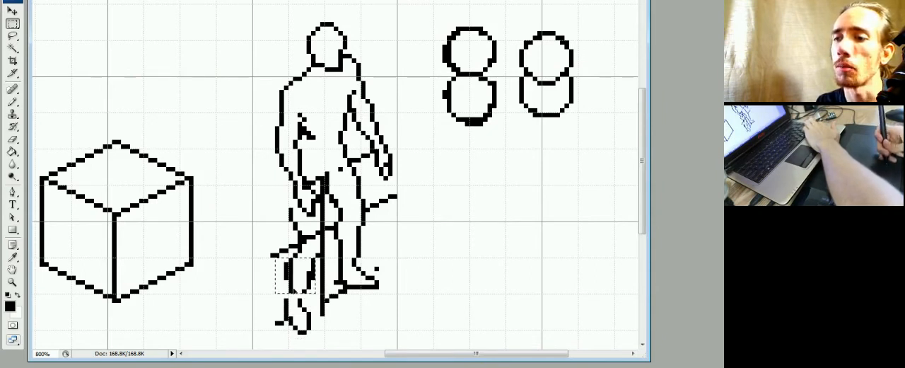
key(ctrl+Down)
key(ctrl+Left)
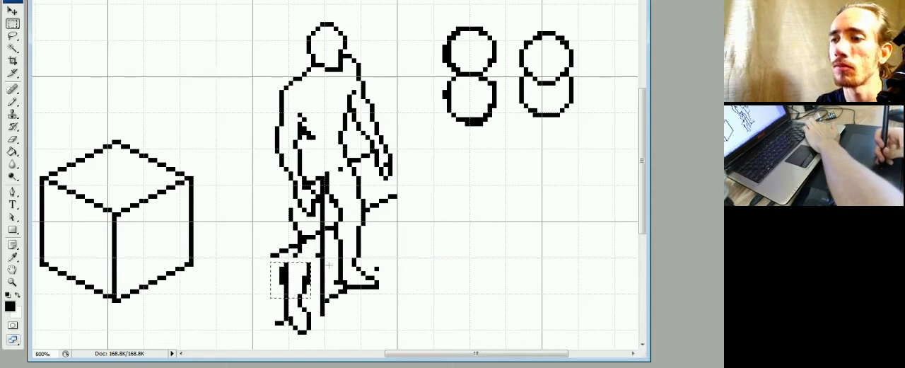
click(329, 266)
Nudge the small section below the left knee to the left to follow the calf.
drag(319, 245, 295, 261)
key(ctrl+Left)
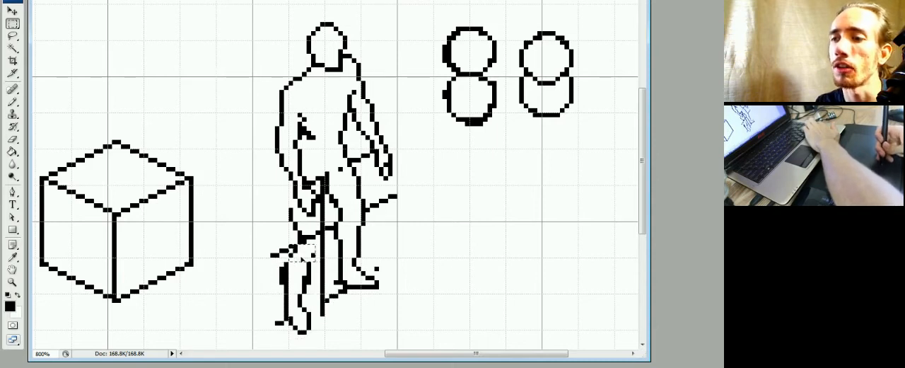
key(ctrl+Left)
click(323, 261)
key(ctrl+z)
key(ctrl+z)
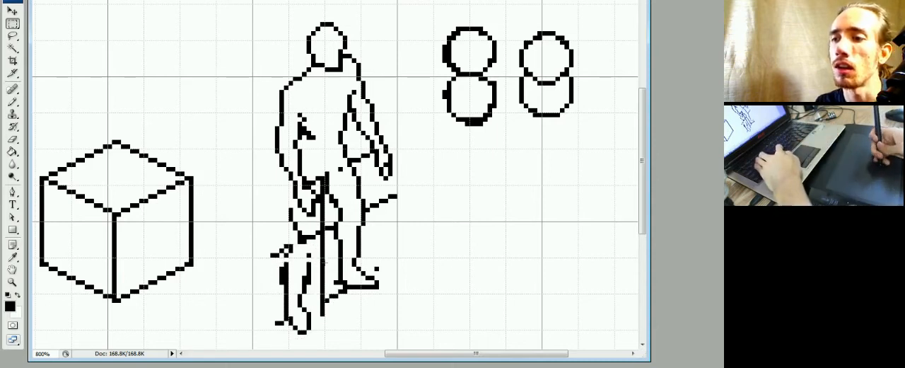
Connect the left calf to the knee with inner and outer contour pixels, erasing the knee guide inside the leg.
key(b)
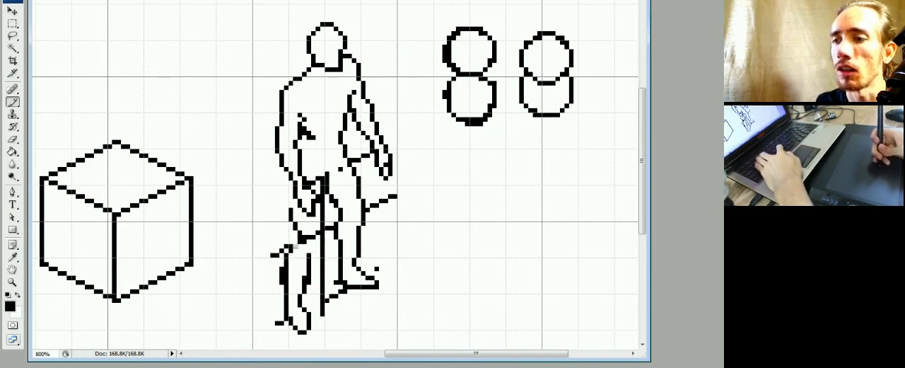
key(e)
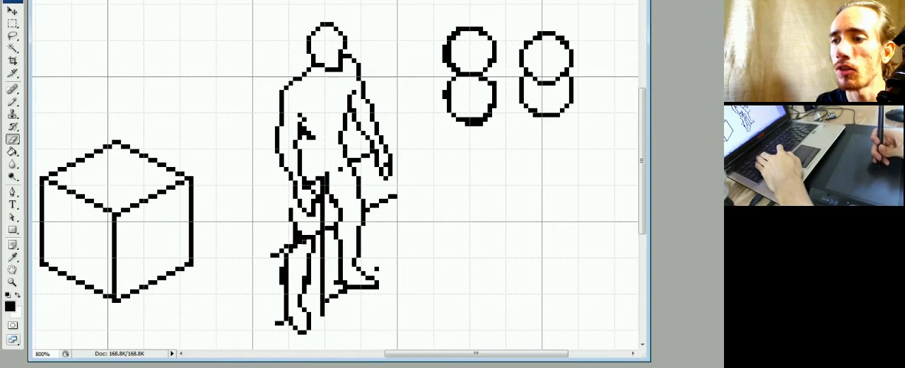
key(b)
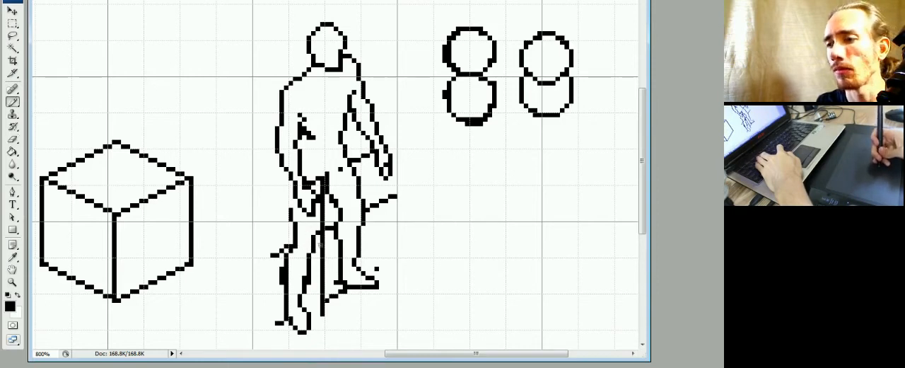
key(e)
key(b)
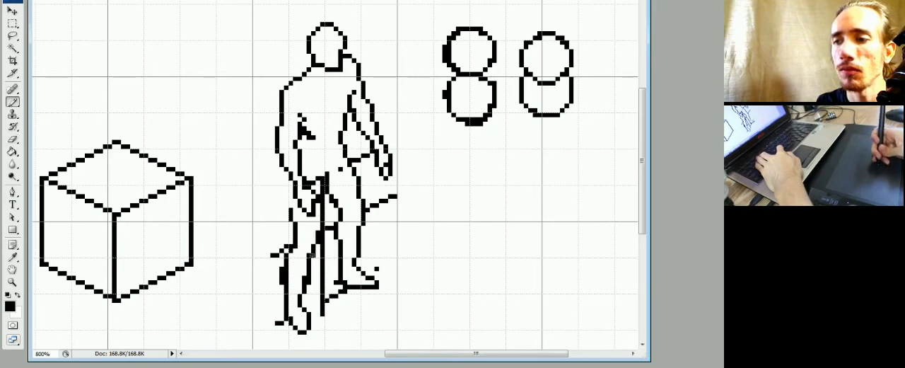
key(e)
key(b)
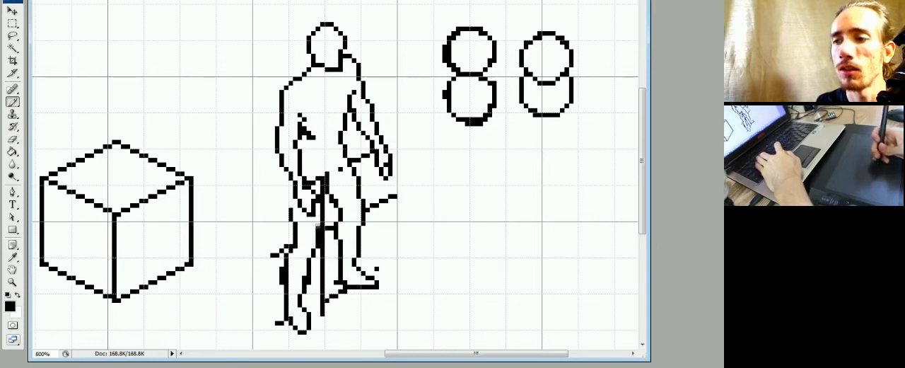
Straighten the outer contour of the left leg between the hand and the knee.
key(e)
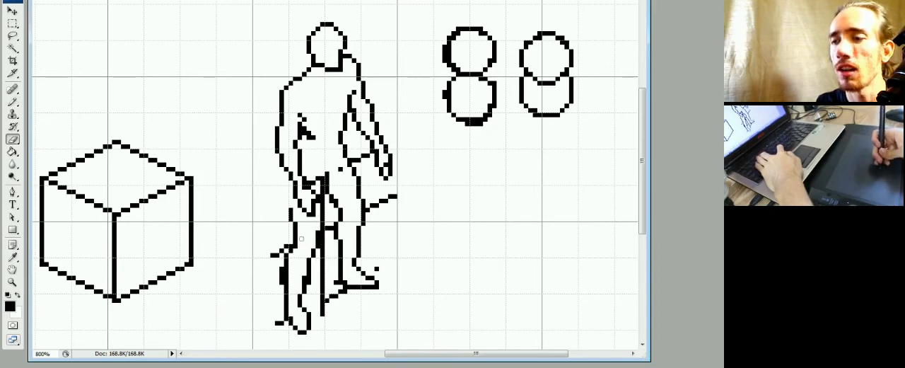
key(b)
key(e)
key(b)
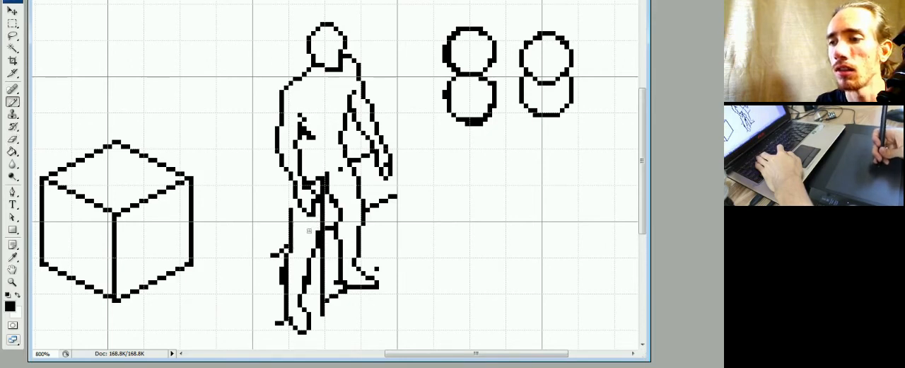
key(e)
key(b)
Draw the inner contour of the left thigh and extend its outer contour up behind the hand to the forearm.
mouse_move(318, 232)
mouse_down()
mouse_move(319, 207)
mouse_move(322, 224)
mouse_move(292, 209)
mouse_move(291, 195)
mouse_move(296, 215)
mouse_move(285, 202)
mouse_move(287, 171)
mouse_move(294, 208)
mouse_up()
key(e)
key(b)
key(e)
key(b)
key(e)
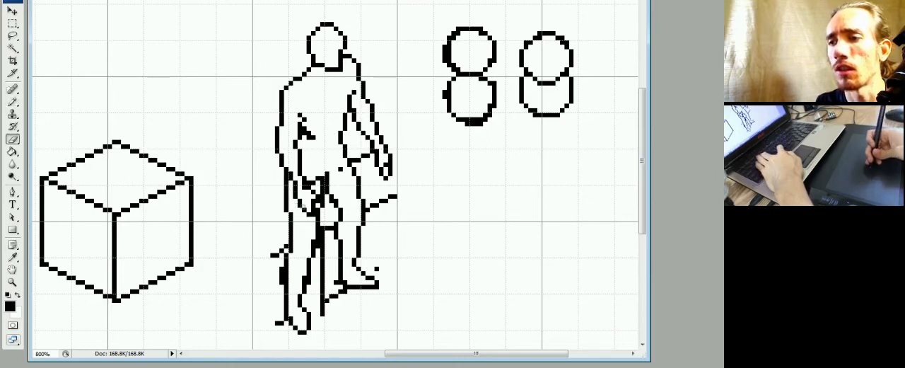
drag(285, 180, 286, 174)
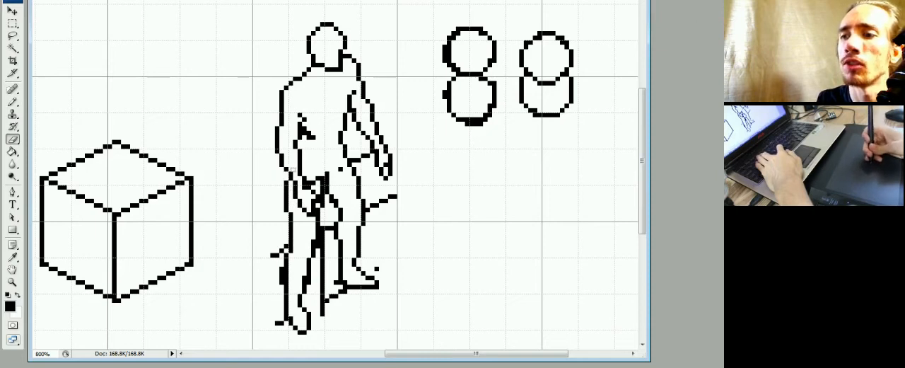
key(b)
key(e)
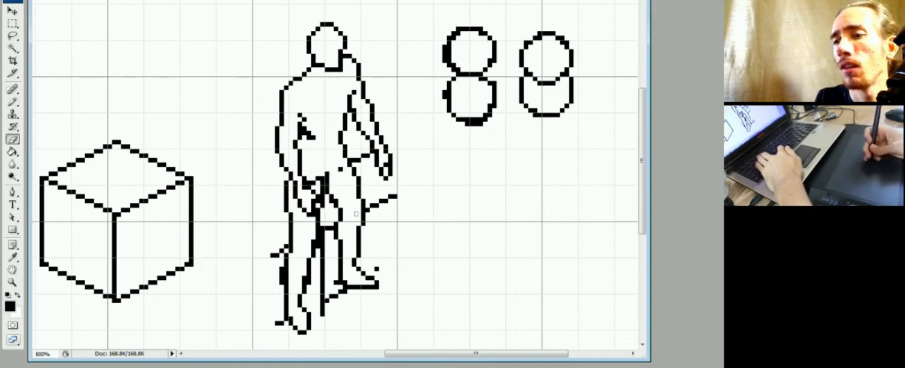
Complete the left forearm's inner edge down to the hand, and erase the vertical guide between the legs down to mid-calf.
key(b)
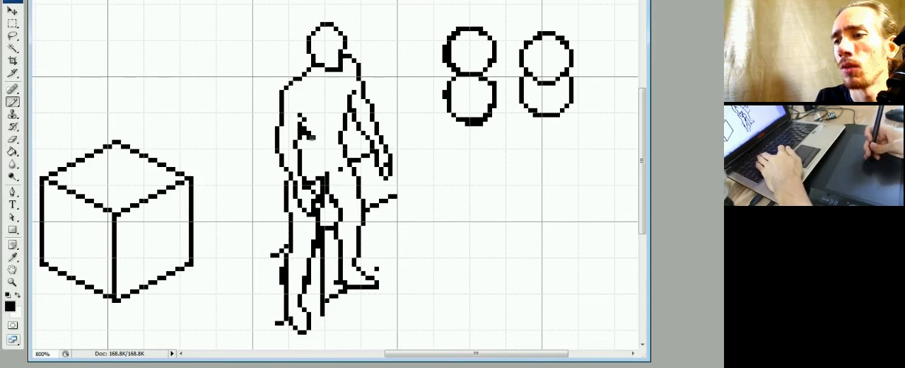
key(e)
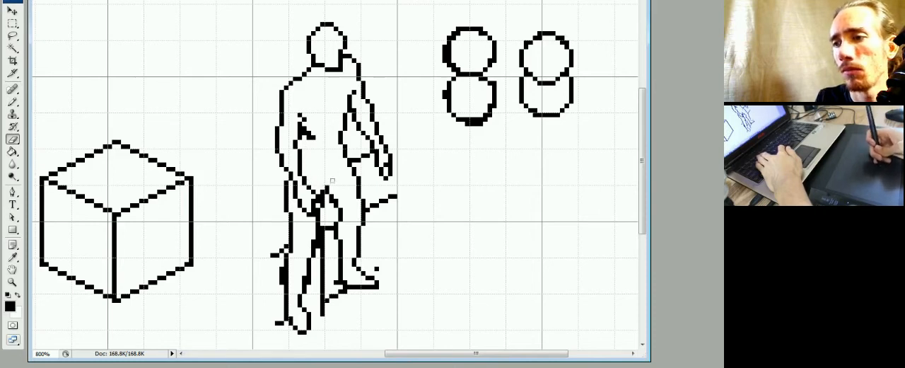
drag(326, 226, 320, 247)
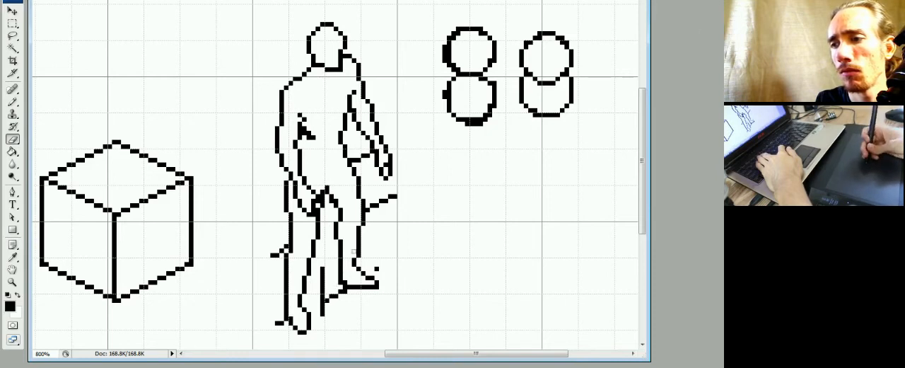
Erase the stray diagonal mark on the torso and clean up the inner line of the left upper arm.
key(b)
key(e)
drag(313, 137, 305, 133)
key(b)
click(305, 123)
key(e)
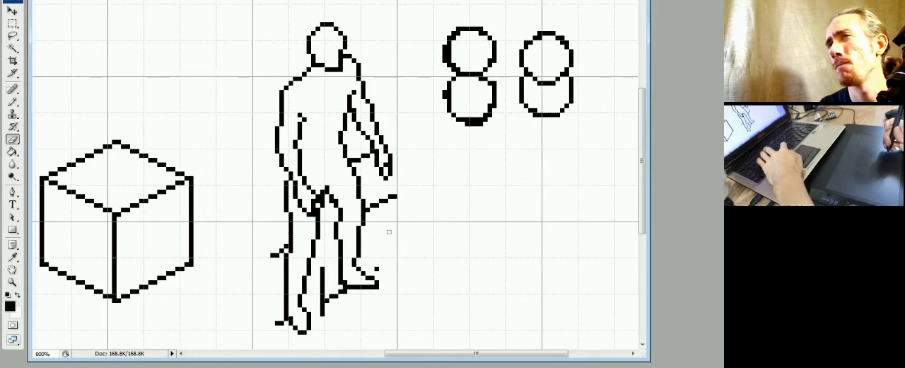
Move the left foot one pixel up and one pixel to the left.
key(m)
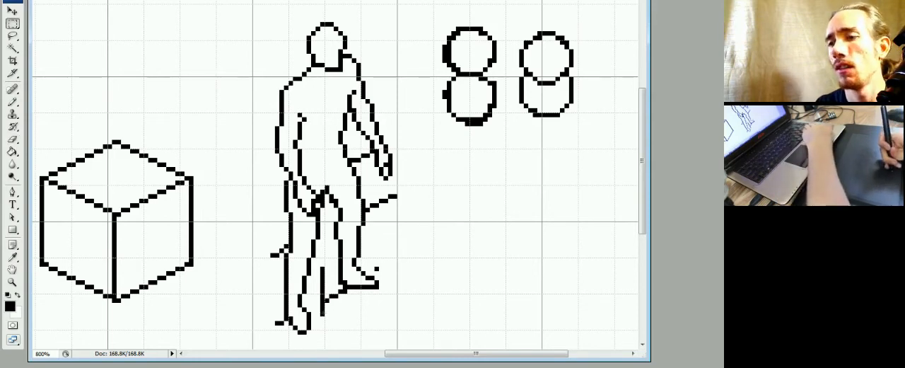
drag(316, 298, 285, 338)
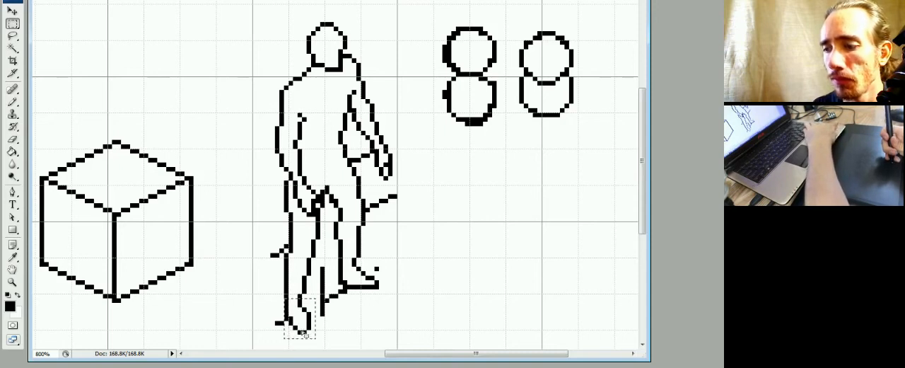
key(ctrl+Up)
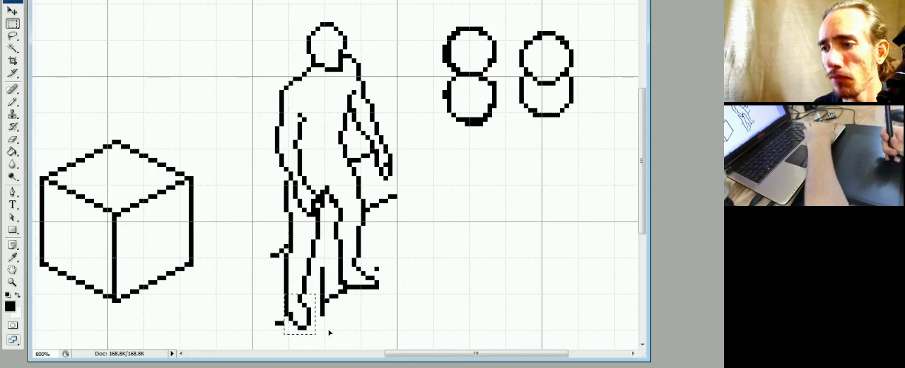
key(ctrl+Left)
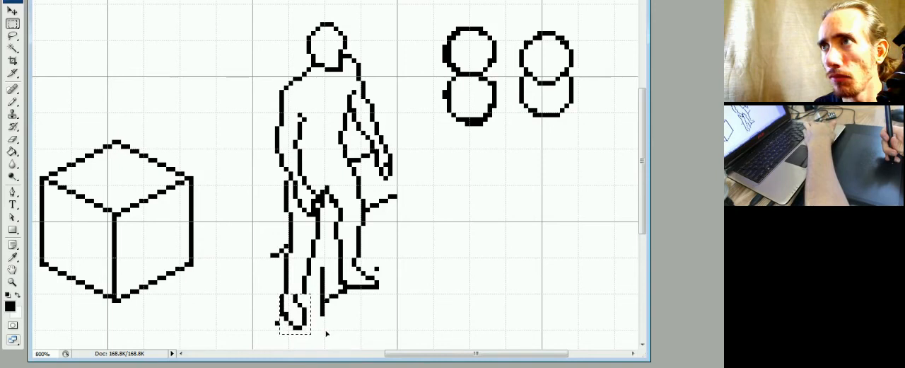
key(ctrl+d)
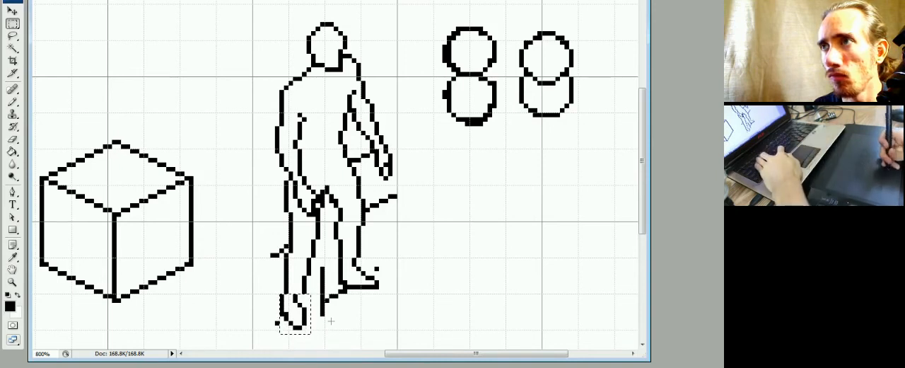
Redraw the inner contour of the left calf as a smooth single-pixel line tapering to the moved ankle.
key(b)
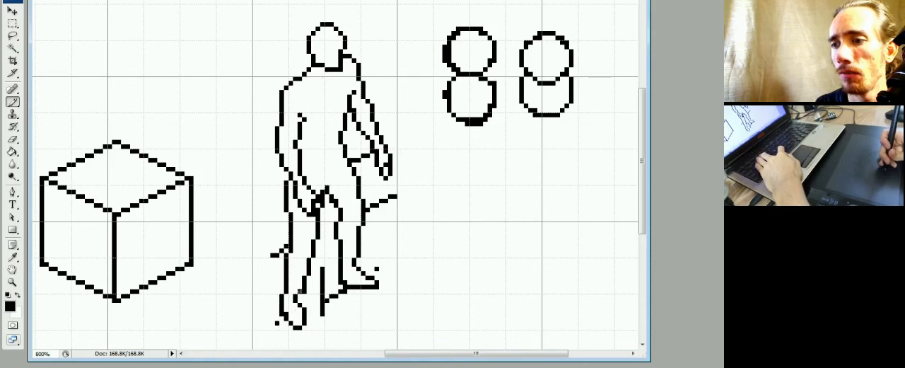
key(e)
click(303, 287)
click(304, 290)
key(b)
click(305, 270)
click(296, 286)
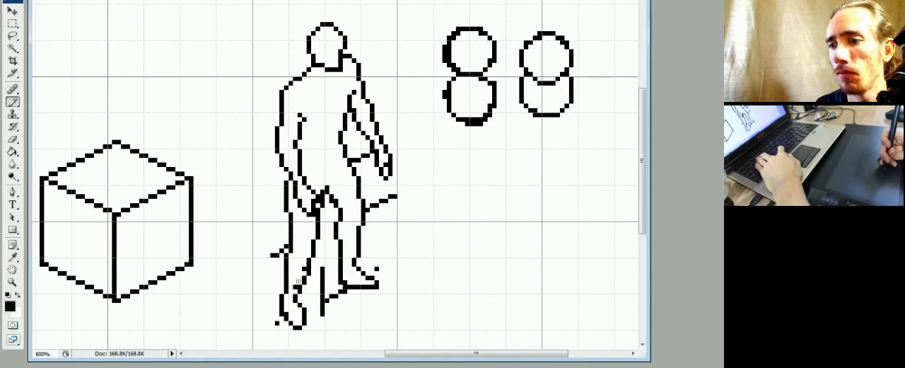
key(e)
click(303, 283)
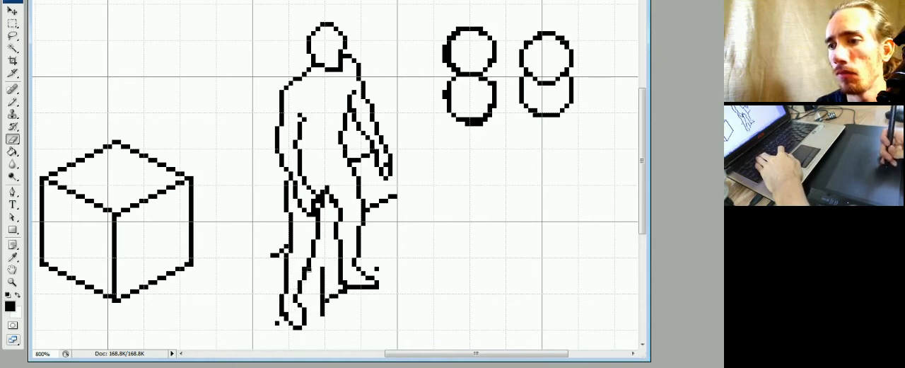
click(309, 269)
key(b)
click(301, 278)
key(e)
click(305, 278)
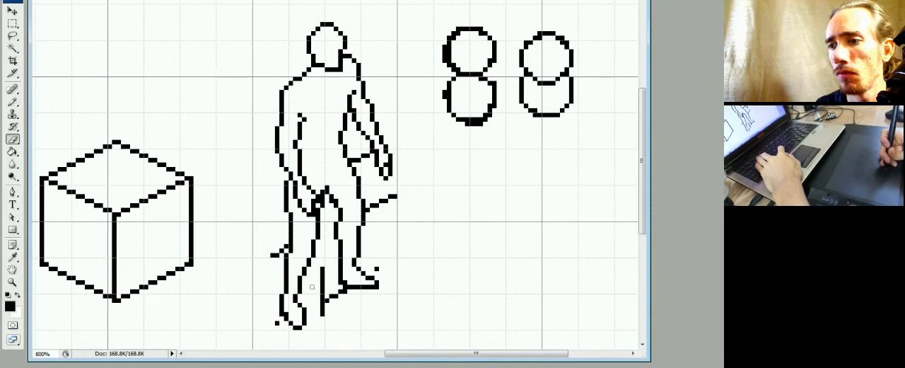
Refine the inner ankle contour of the left foot by adding and erasing single pixels.
key(b)
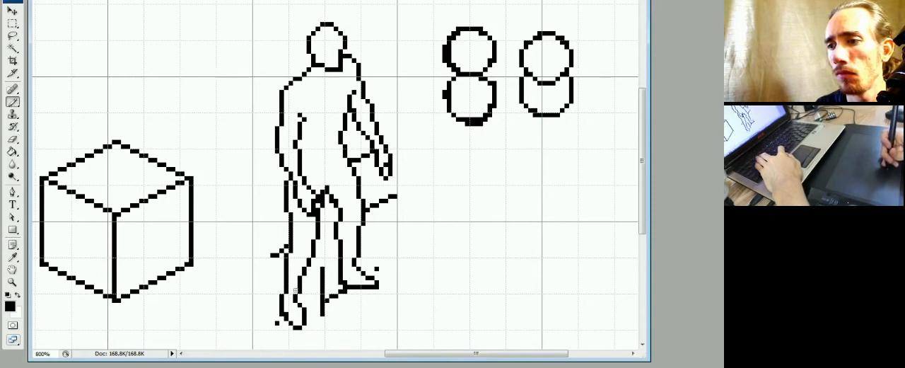
click(295, 291)
key(e)
key(b)
click(300, 300)
key(e)
click(295, 301)
key(b)
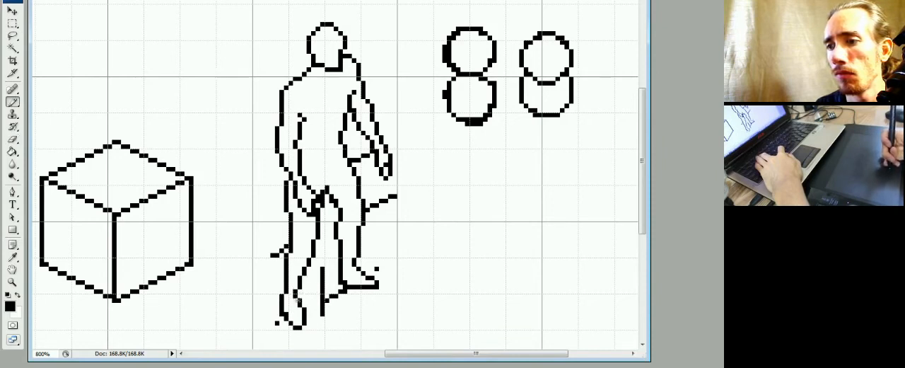
Clean up the outline of the left foot beside the heel, placing a pixel on its outer edge.
key(e)
key(b)
key(e)
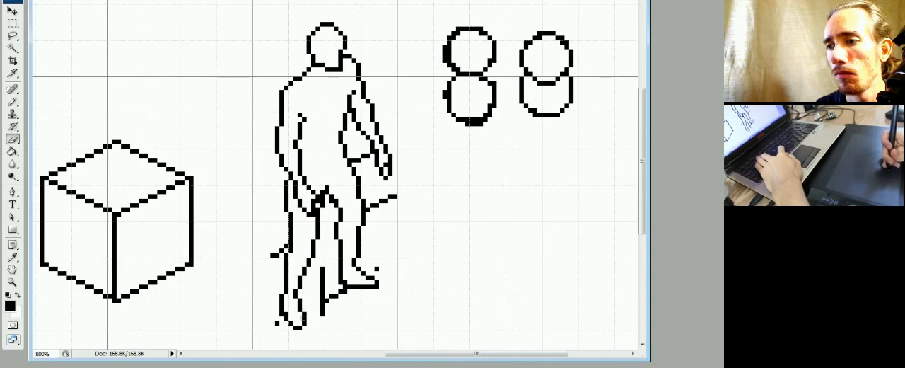
key(b)
click(286, 312)
key(e)
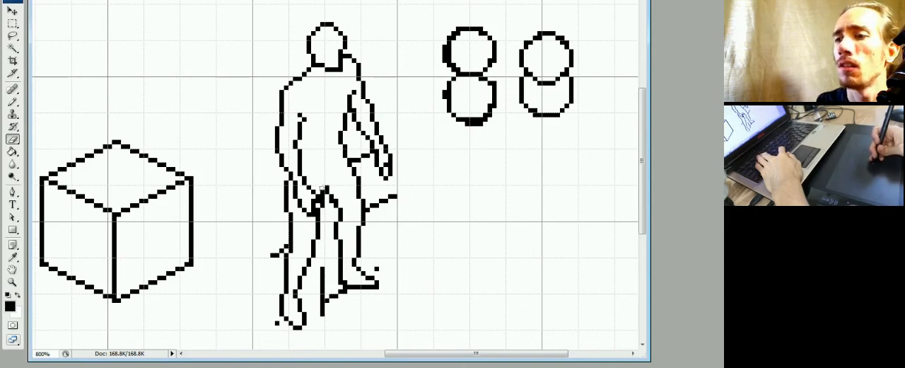
Draw a short crease rising from the crotch towards the right hip and erase the old peak above the crotch.
key(b)
drag(331, 192, 341, 177)
key(e)
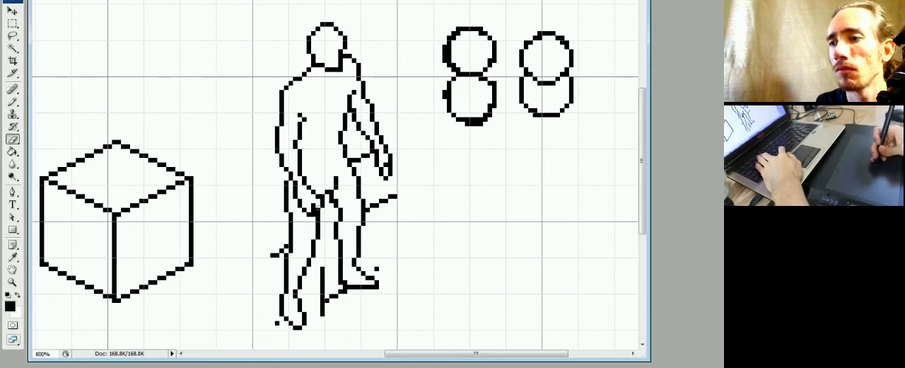
key(b)
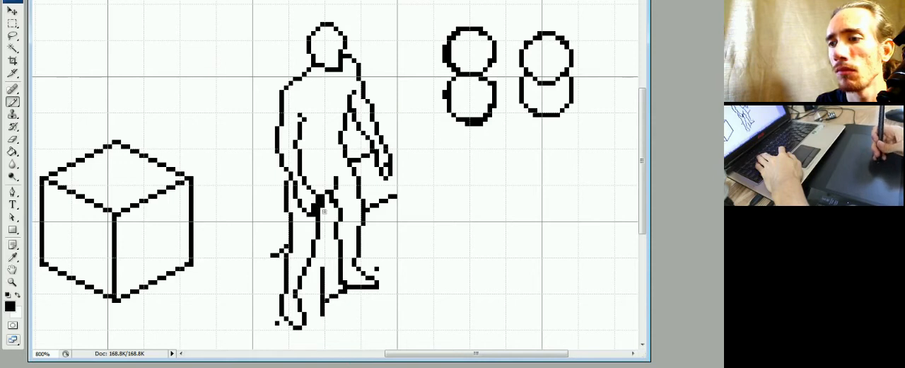
key(e)
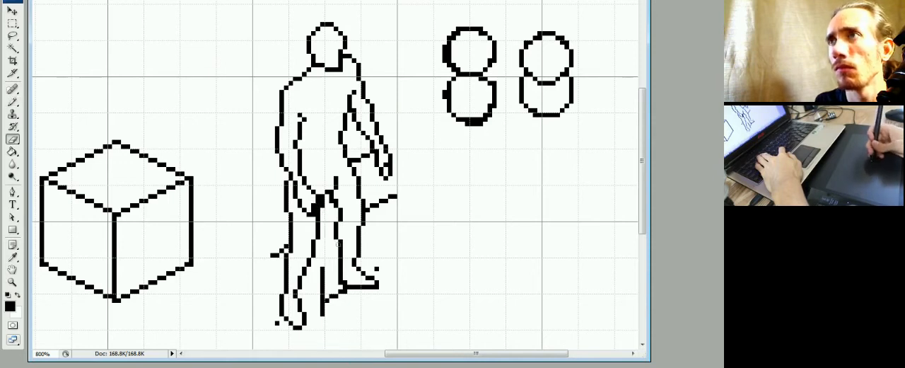
Try a few chest marks on the torso, then erase them except the short hook beside the left armpit.
key(b)
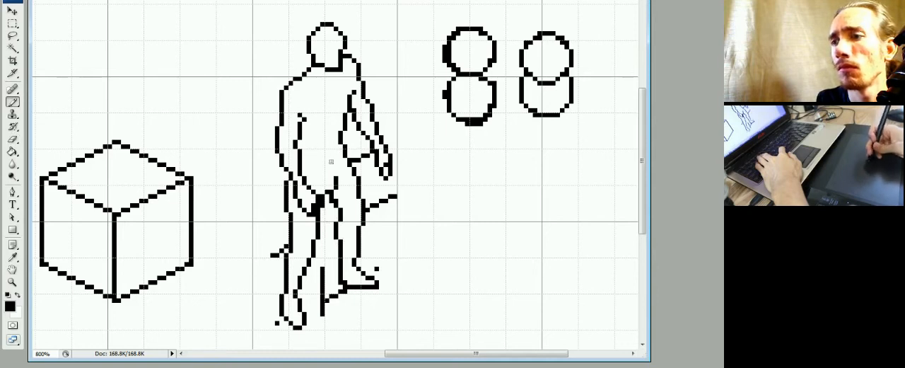
key(e)
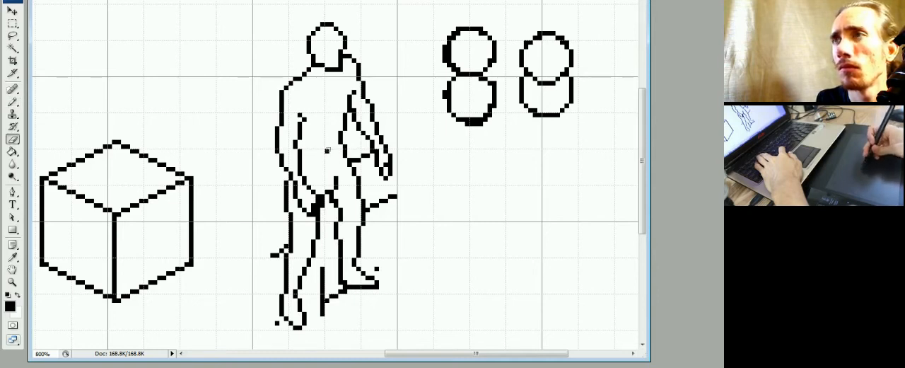
key(b)
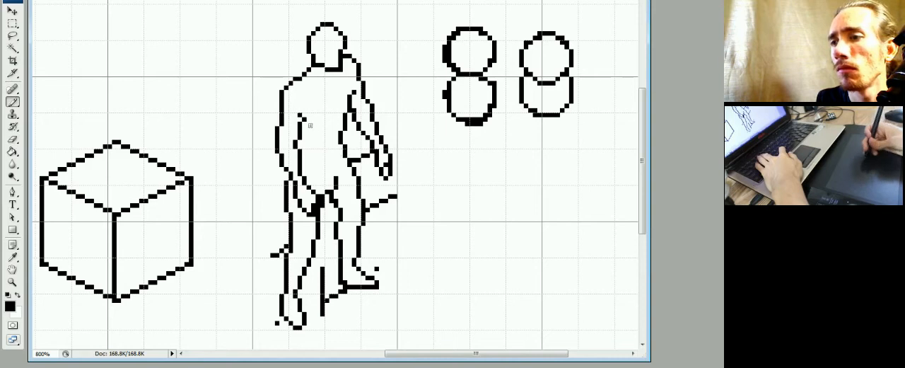
key(e)
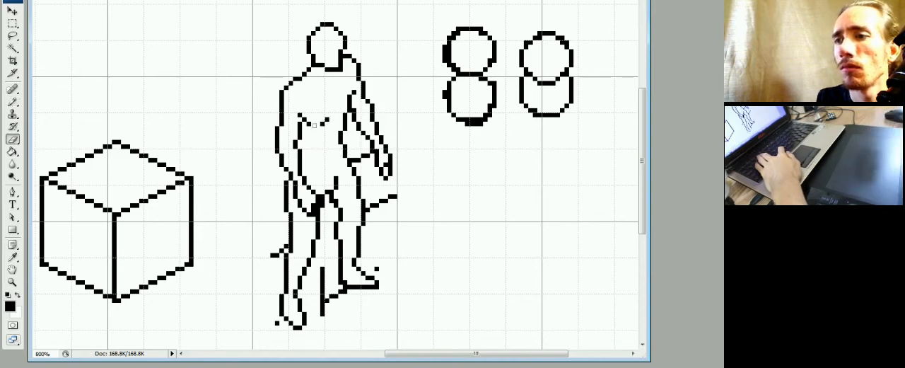
drag(314, 125, 328, 131)
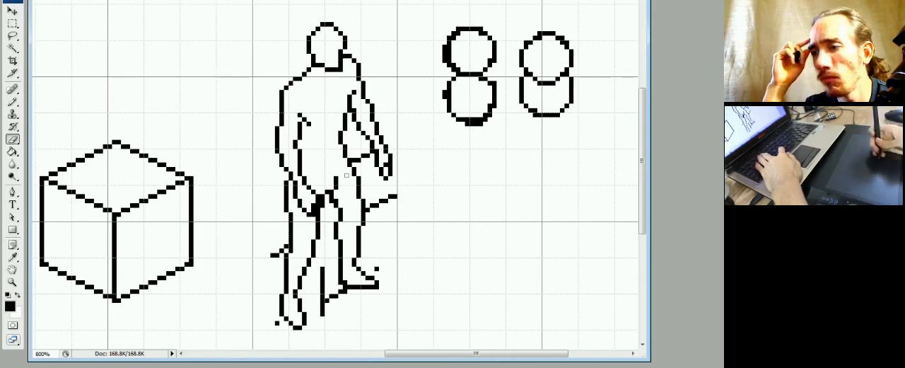
Redraw the upper inner contour of the right thigh slightly further inward and reconnect it to the crotch crease.
key(b)
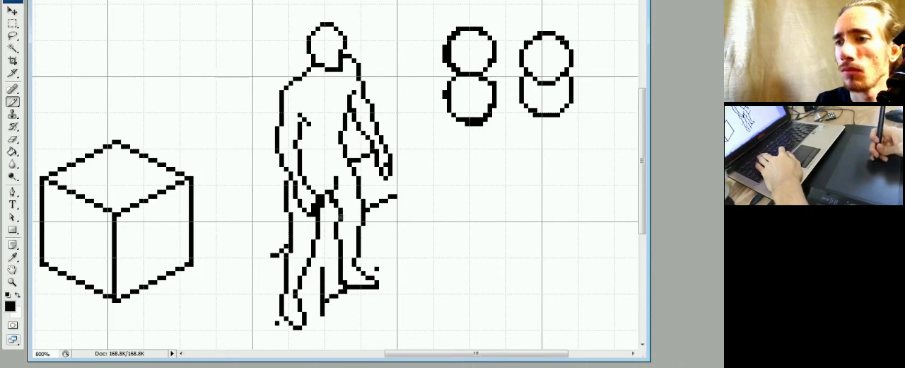
drag(336, 208, 337, 220)
key(e)
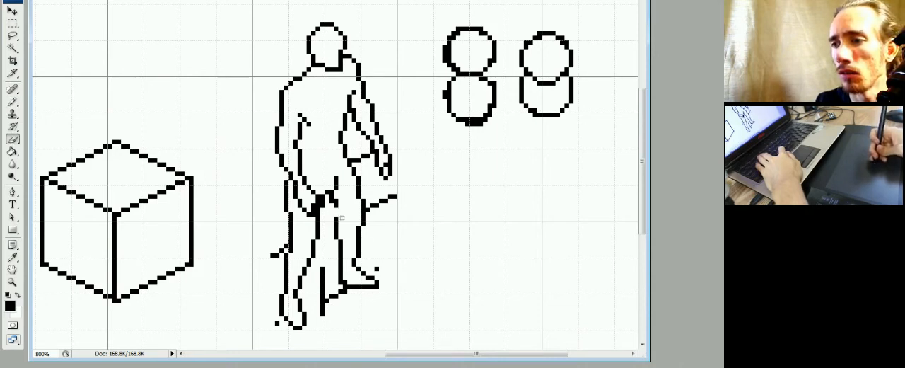
key(b)
key(e)
click(336, 203)
key(b)
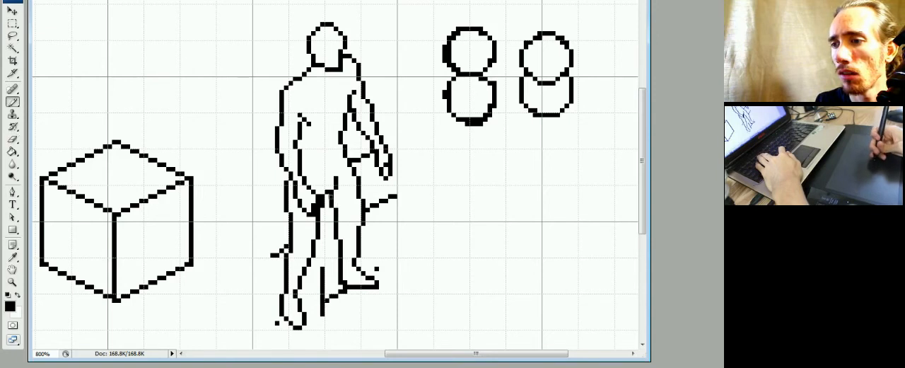
click(328, 197)
click(329, 200)
key(e)
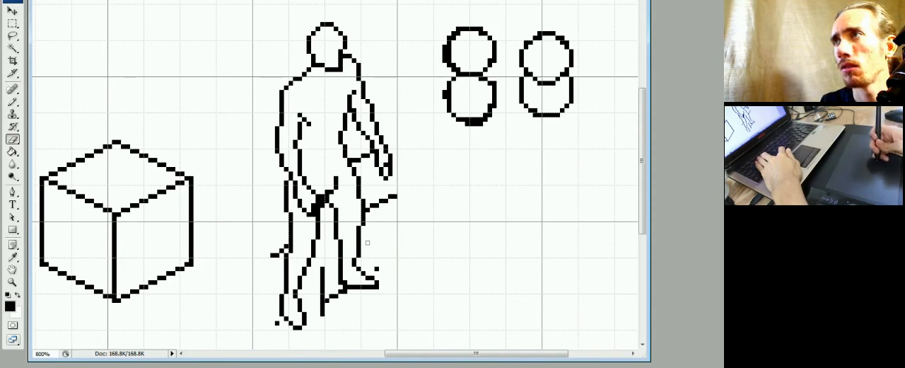
Smooth the right leg's inner contour from mid-thigh to the knee into a single-pixel stepped curve.
key(b)
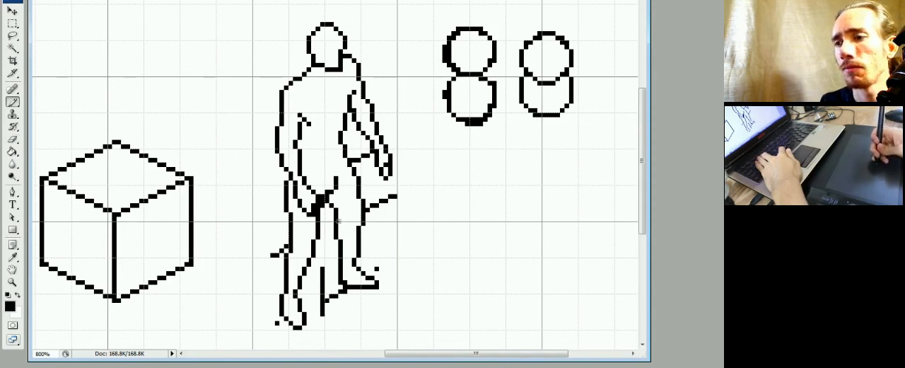
key(e)
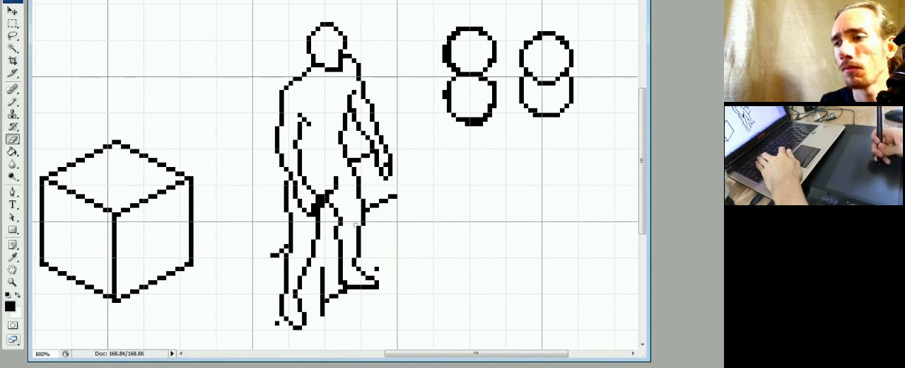
key(b)
key(e)
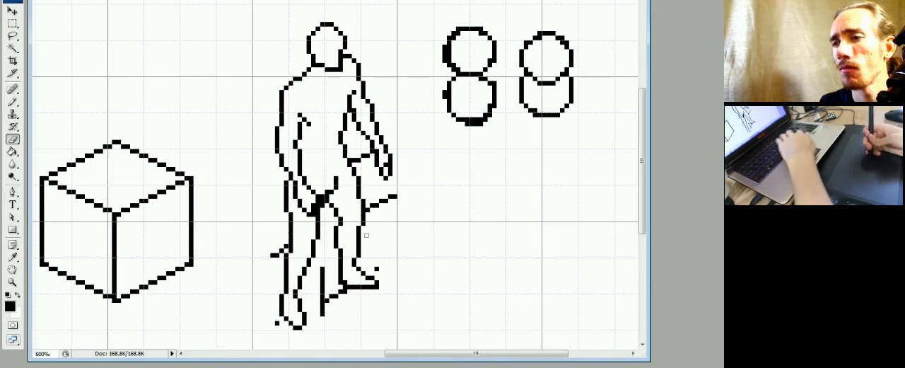
Select the head, upper torso and both arms with hands, move them three pixels down, and clear the selection.
key(m)
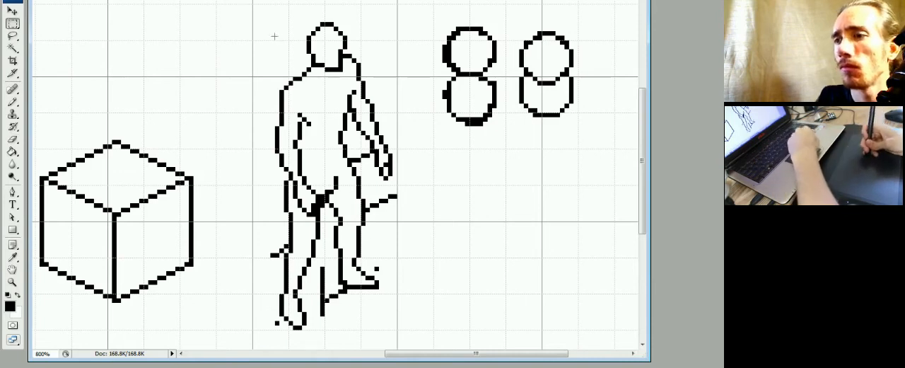
mouse_move(262, 4)
mouse_down()
mouse_move(389, 132)
mouse_move(375, 184)
mouse_up()
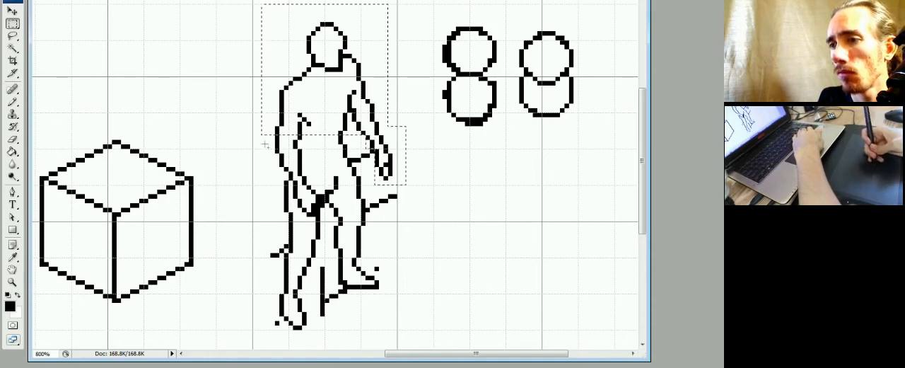
drag(263, 131, 316, 221)
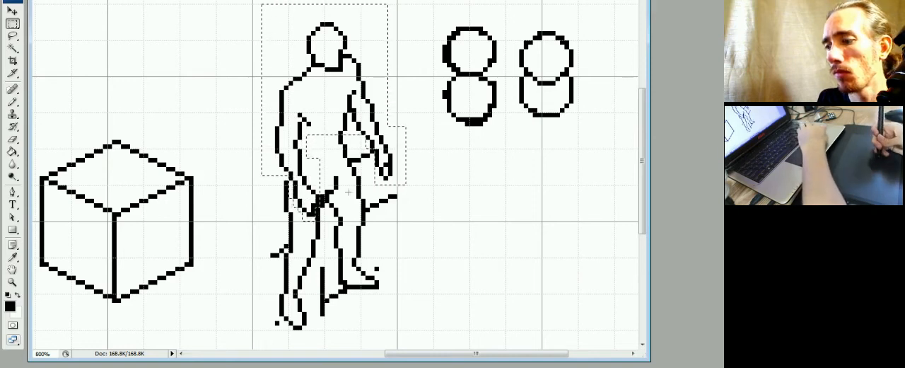
key(ctrl+Down)
key(ctrl+Down)
key(ctrl+Down)
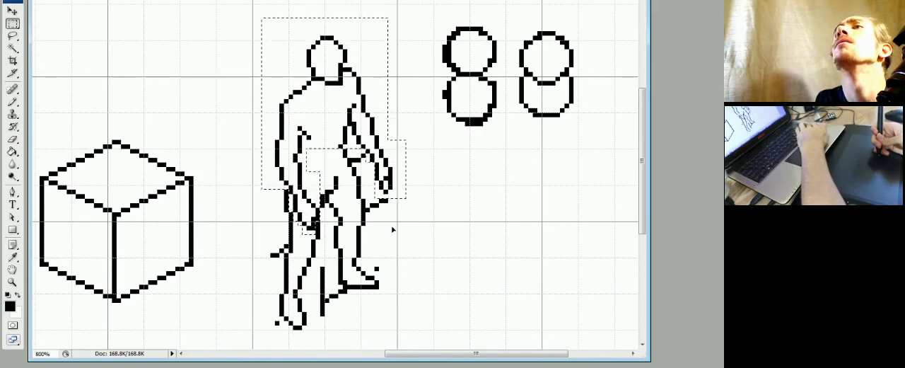
key(ctrl+Down)
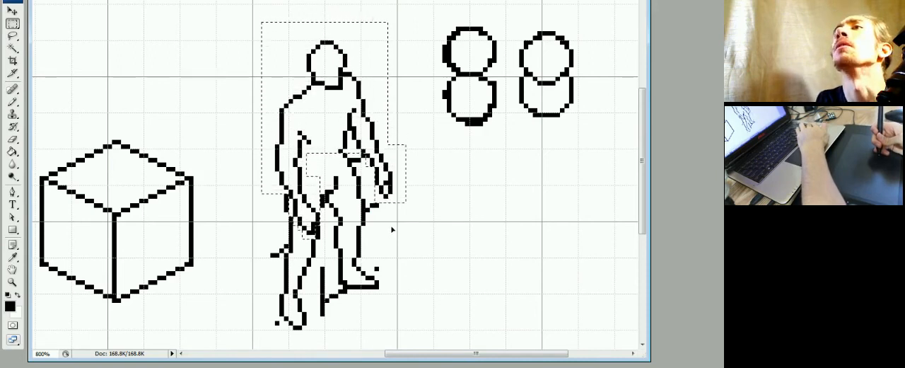
key(ctrl+Up)
key(ctrl+d)
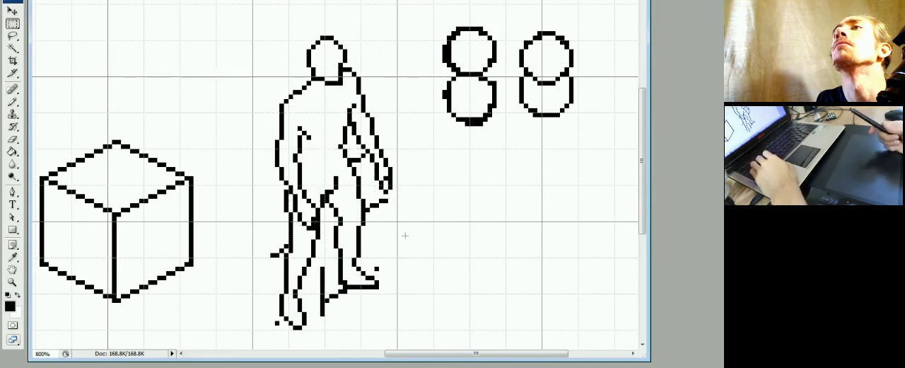
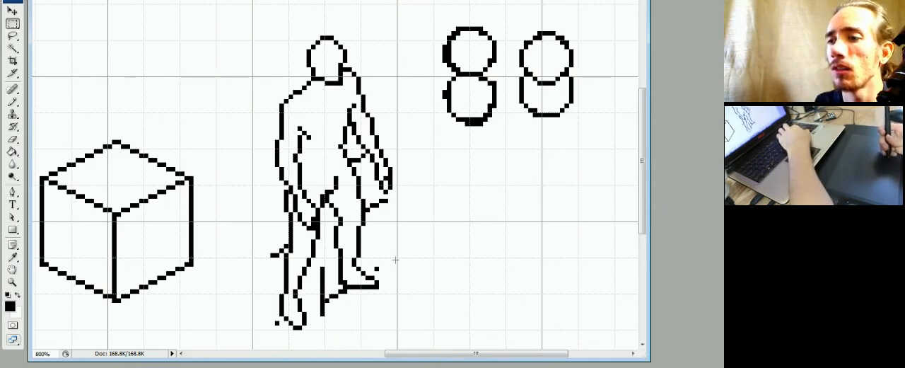
Select both lower legs with the feet, move them one pixel down, and clear the selection.
key(ctrl+minus)
key(ctrl+plus)
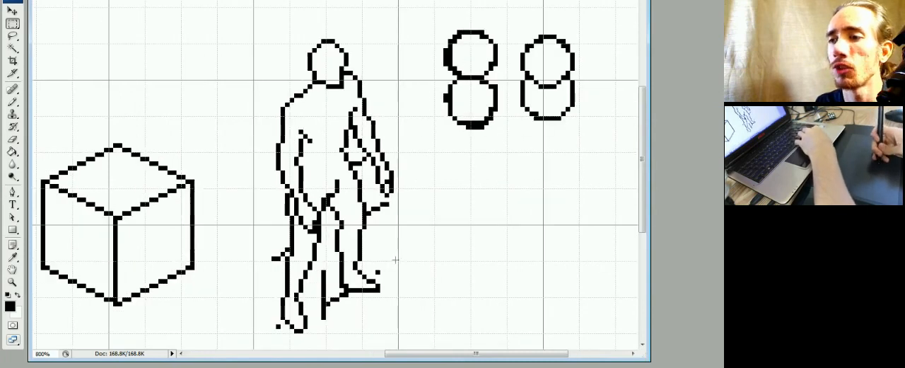
drag(347, 235, 348, 234)
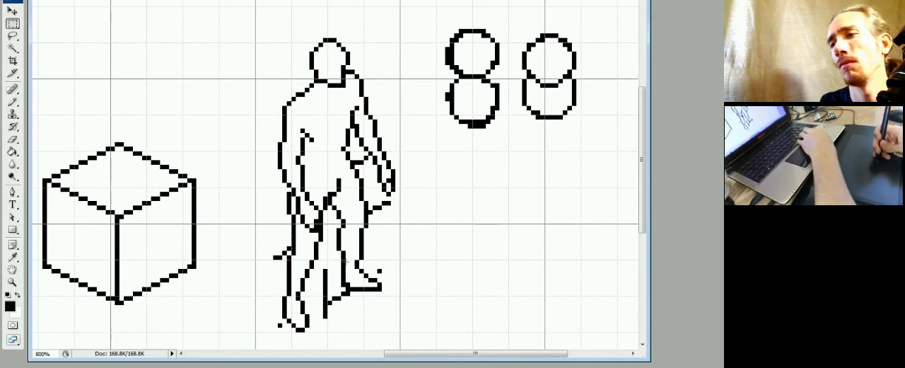
mouse_move(367, 245)
mouse_down()
mouse_move(358, 221)
mouse_move(326, 283)
mouse_up()
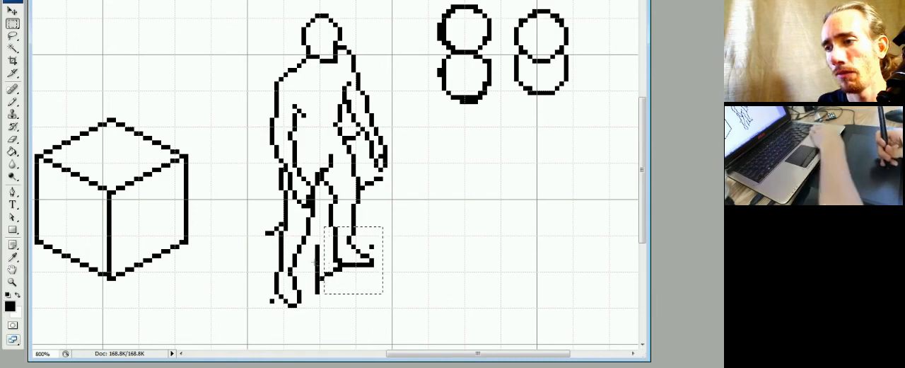
drag(324, 245, 270, 316)
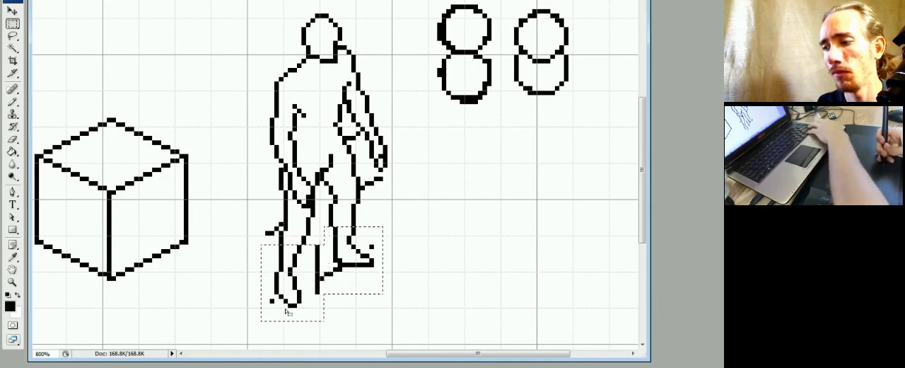
key(ctrl+Down)
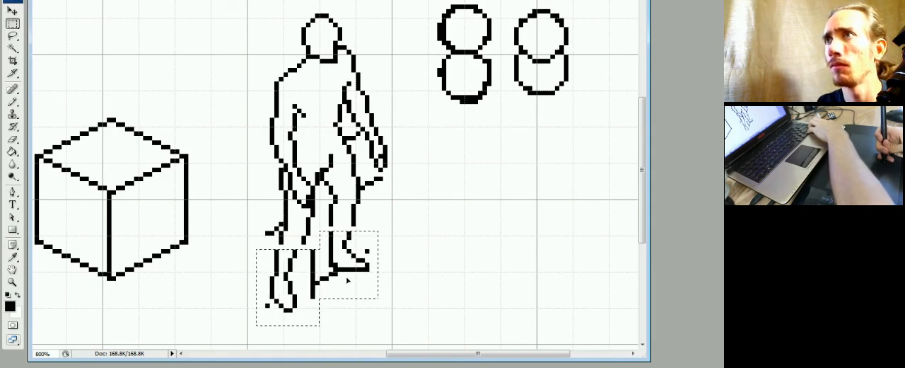
key(ctrl+Left)
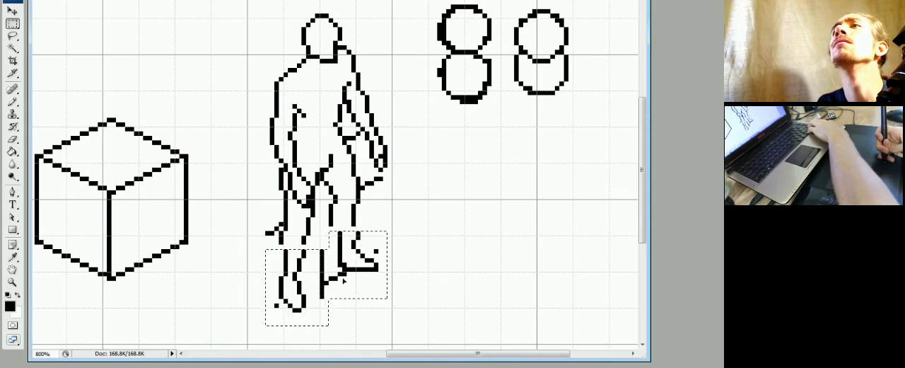
key(ctrl+Left)
key(ctrl+Right)
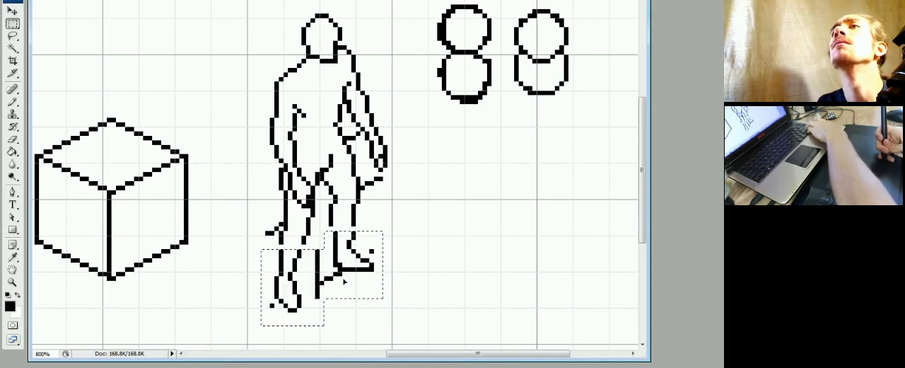
key(ctrl+Down)
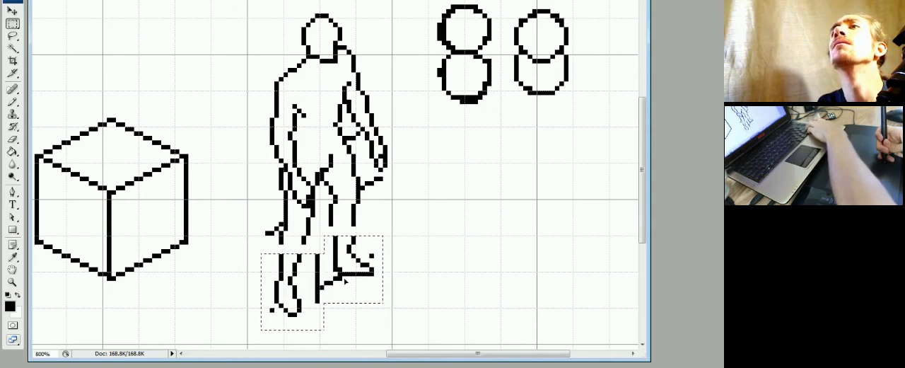
key(ctrl+Up)
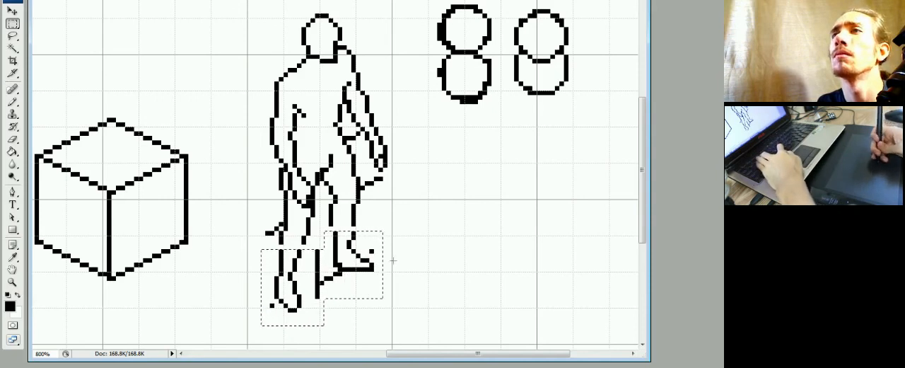
key(ctrl+d)
Redraw the toe of the left foot slightly wider and erase the surplus pixels around it.
key(b)
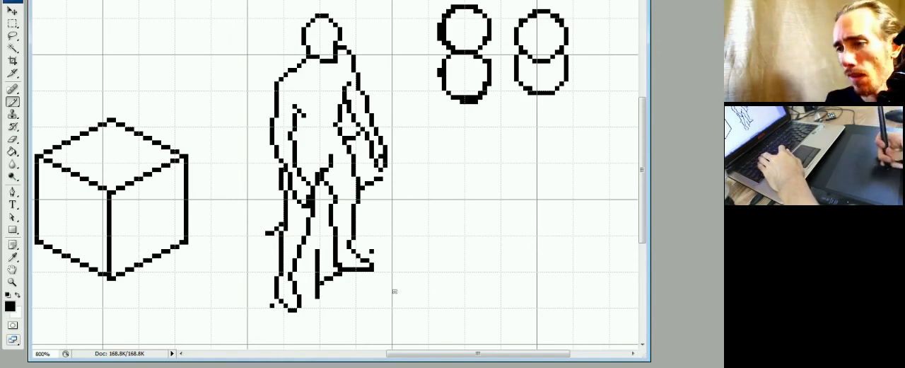
drag(305, 309, 295, 315)
key(e)
click(295, 310)
key(b)
click(302, 304)
key(e)
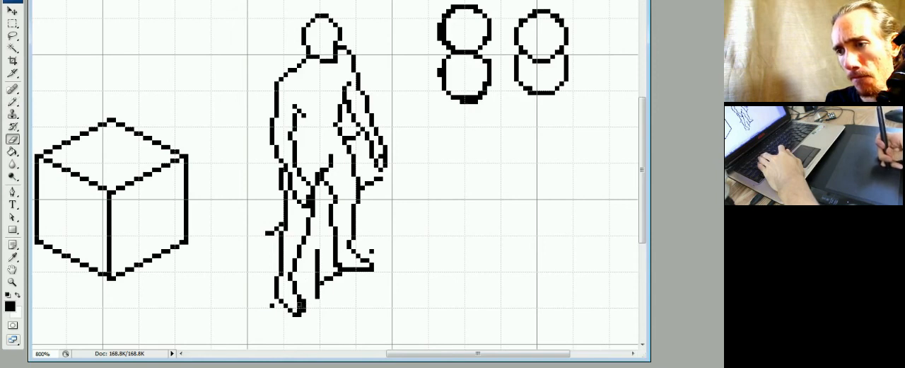
click(300, 305)
key(b)
key(e)
drag(300, 310, 302, 314)
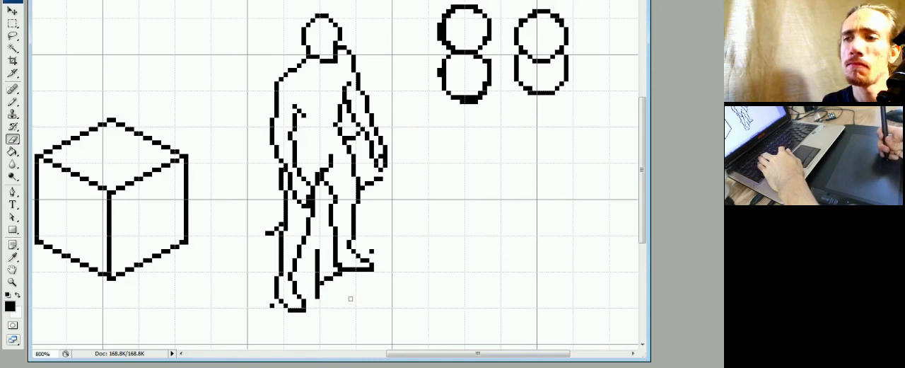
Try a slanted guide line across the figure's shoulders, then remove it.
key(b)
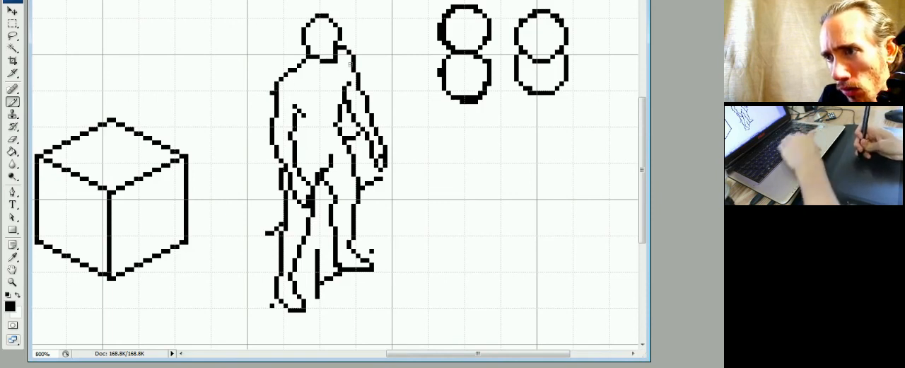
shift+click(363, 58)
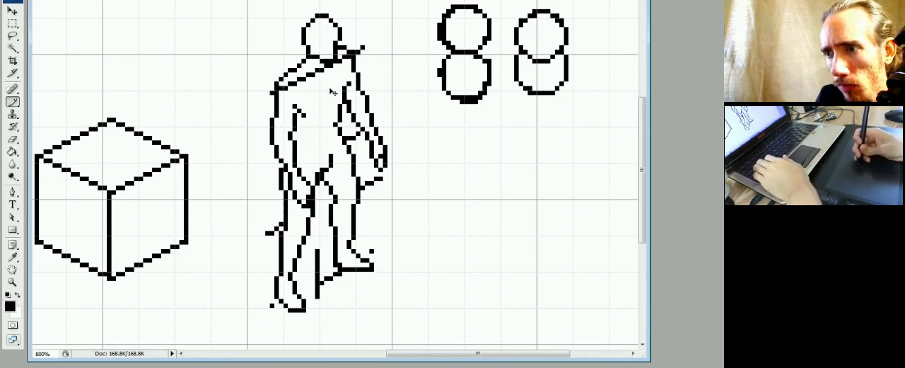
key(ctrl+z)
drag(284, 87, 363, 52)
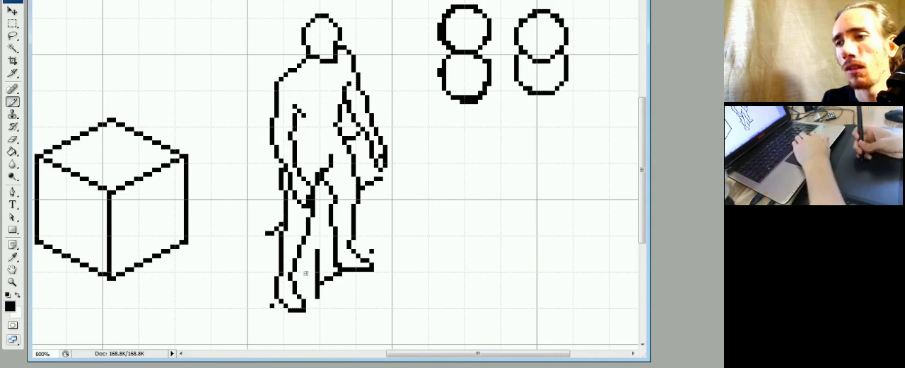
Clean up the stray pixels between the waist and right forearm, and shift the right leg's outer shin contour slightly outward.
key(x)
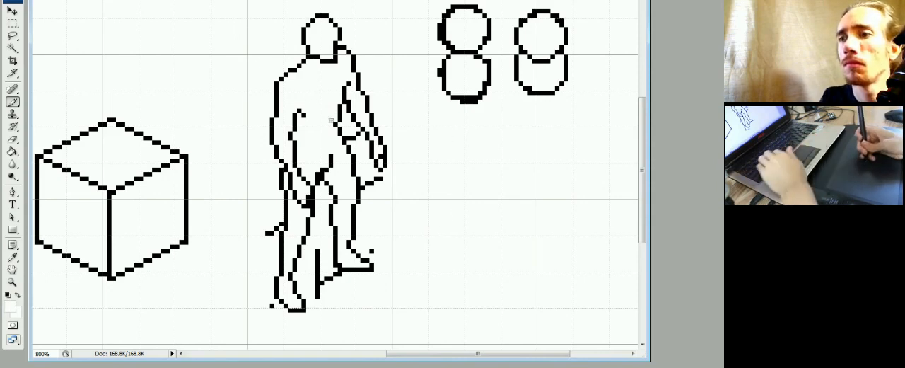
key(x)
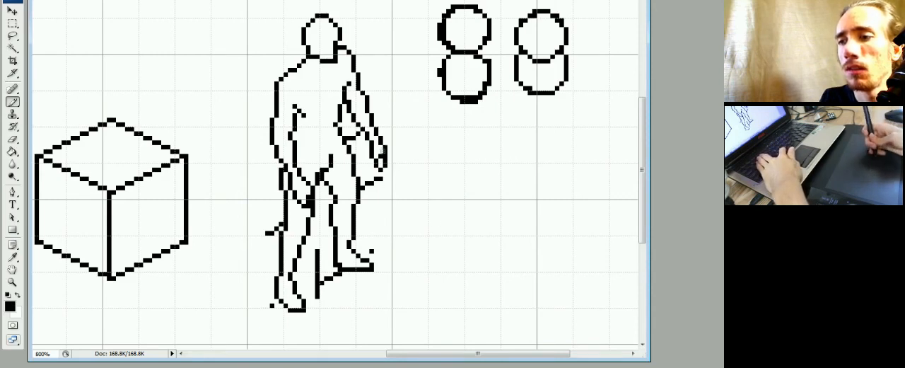
key(e)
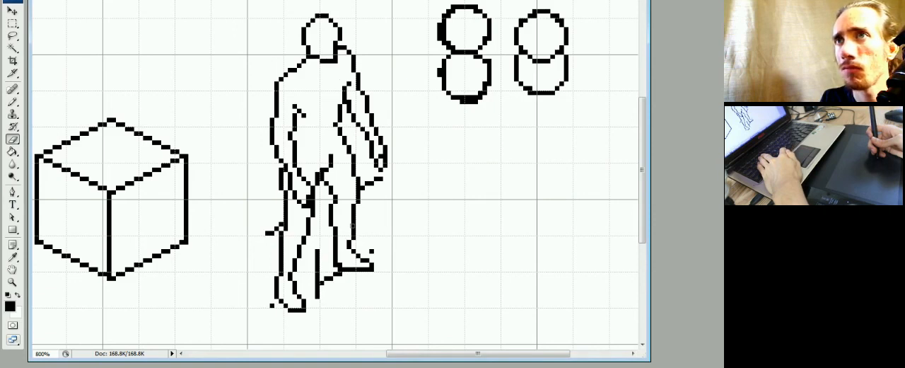
key(b)
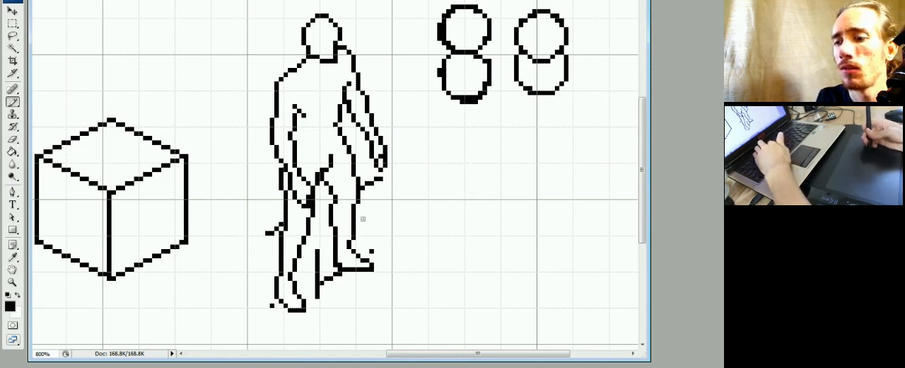
Choose a dark blue foreground colour and fill the figure's body, legs, hands and head with it.
key(F6)
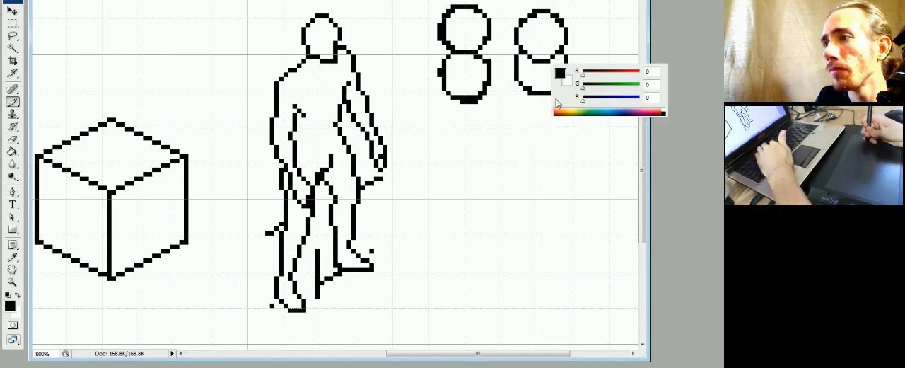
drag(603, 102, 616, 102)
key(F6)
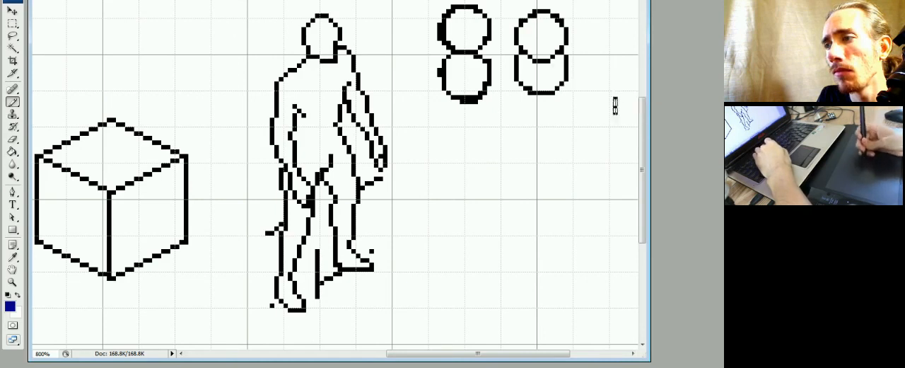
key(g)
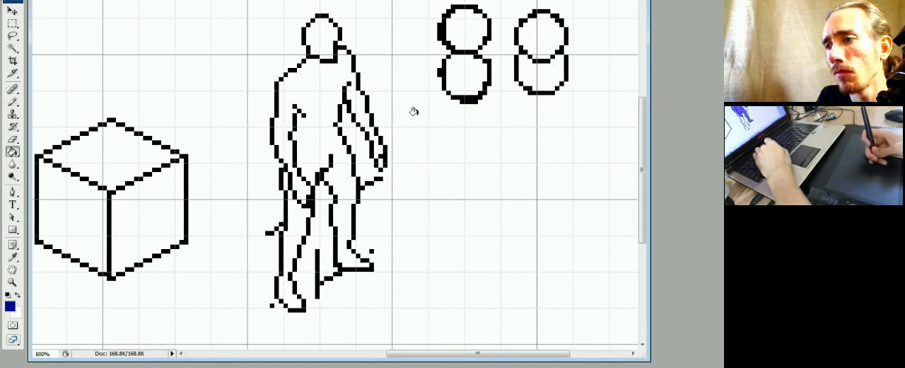
click(322, 129)
click(301, 217)
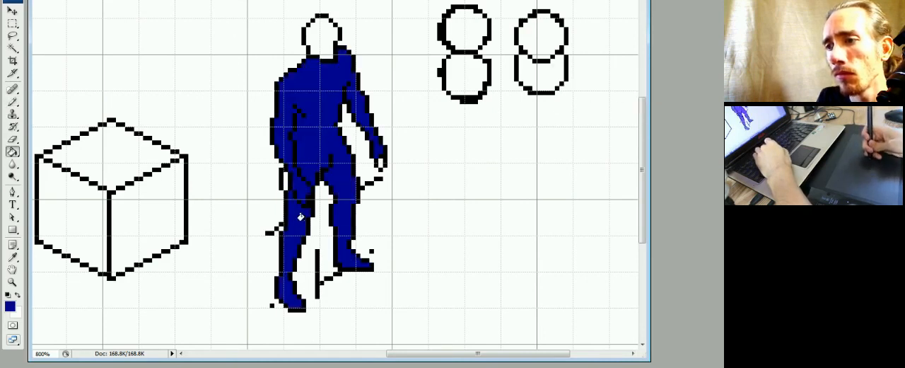
click(284, 180)
click(377, 161)
click(322, 39)
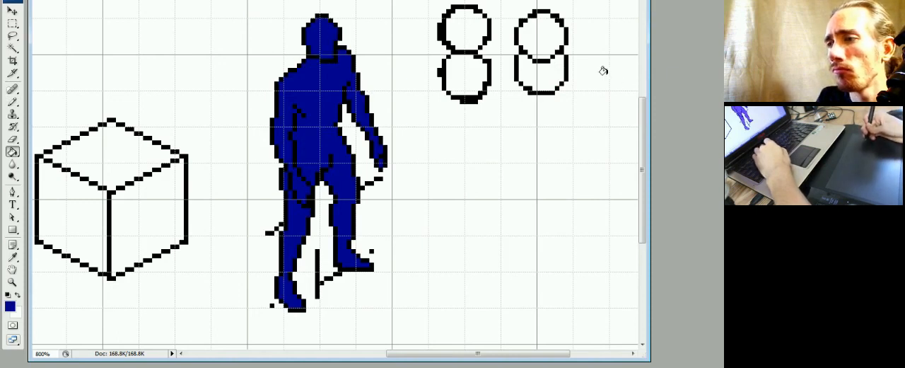
Set the foreground colour to pure red (R 255, G 0, B 0) and fill the head with it.
key(F6)
drag(614, 76, 639, 75)
drag(607, 100, 587, 100)
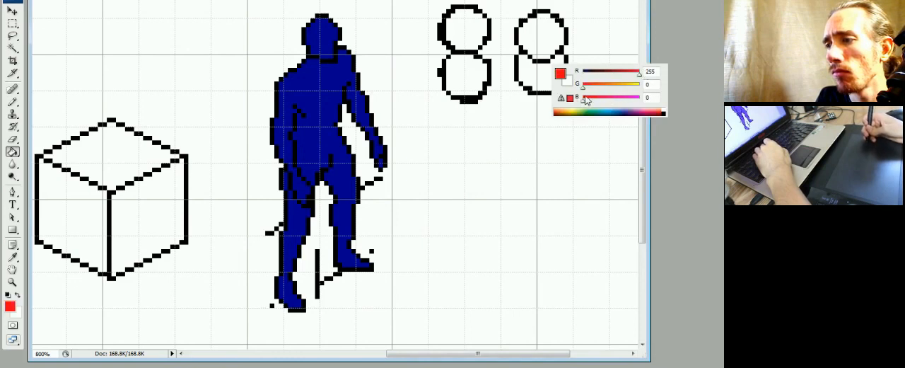
key(F6)
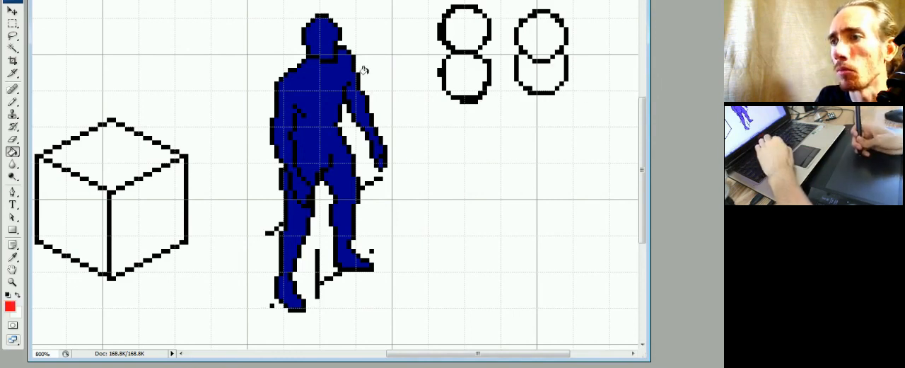
click(322, 44)
Paint a red boundary across the chest up to the right shoulder and fill the enclosed upper torso red.
key(b)
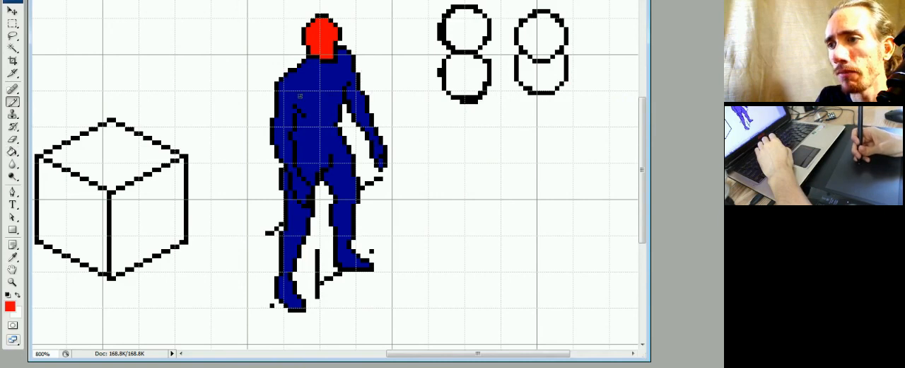
mouse_move(285, 92)
mouse_down()
mouse_move(314, 92)
mouse_move(319, 125)
mouse_move(323, 99)
mouse_move(331, 118)
mouse_move(322, 122)
mouse_up()
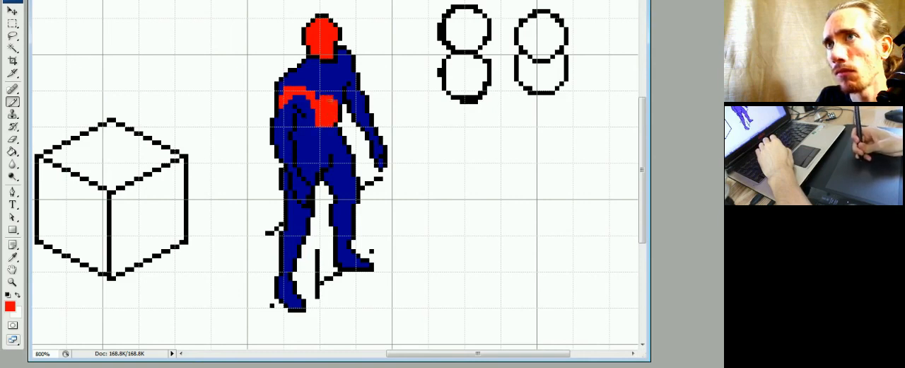
drag(335, 88, 339, 102)
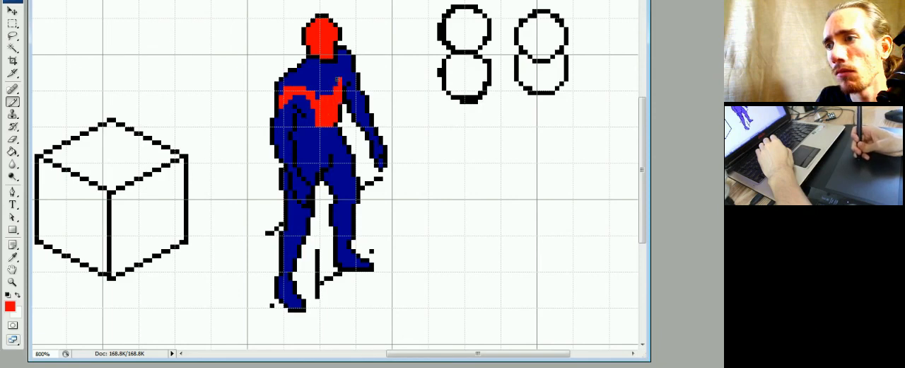
drag(340, 77, 345, 74)
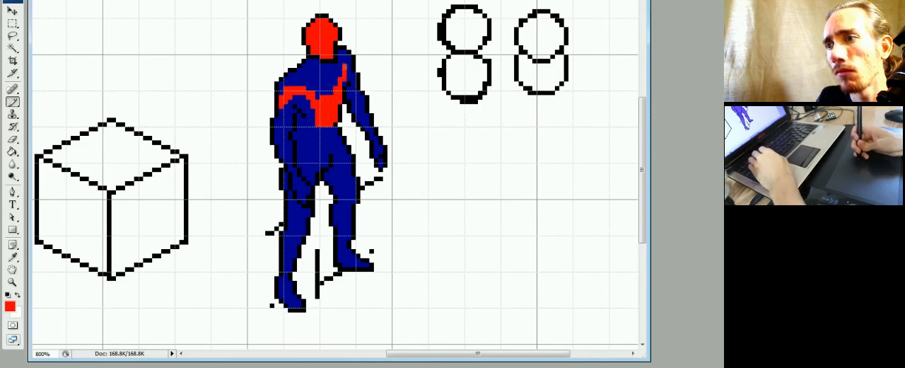
key(g)
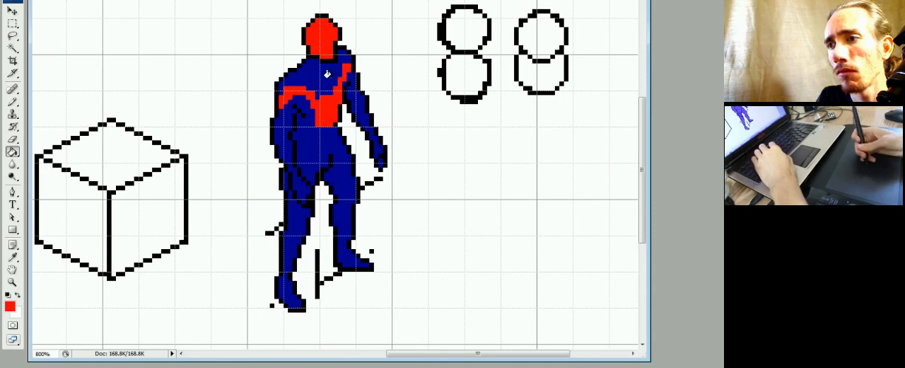
click(346, 78)
Paint the outer side of the left arm red down to the wrist and fill the left hand red.
key(b)
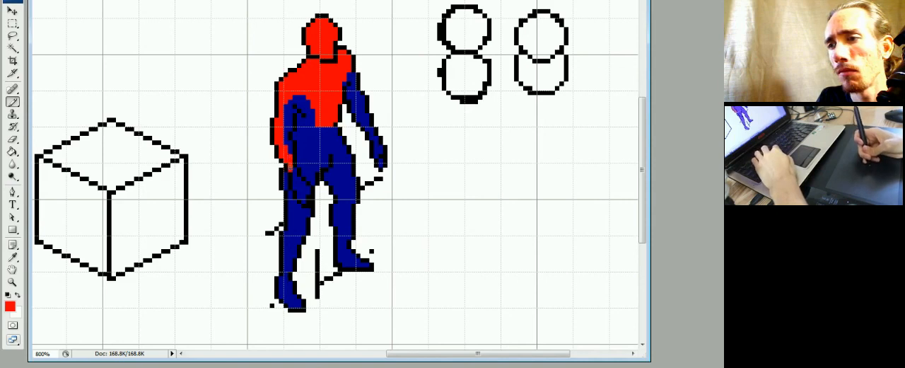
key(g)
click(297, 180)
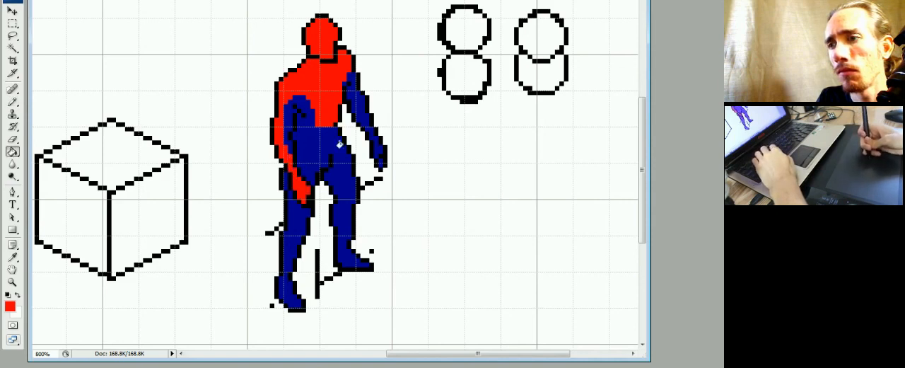
Fill the right hand red, paint a red boundary below the right elbow, and fill the forearm red.
click(381, 163)
key(b)
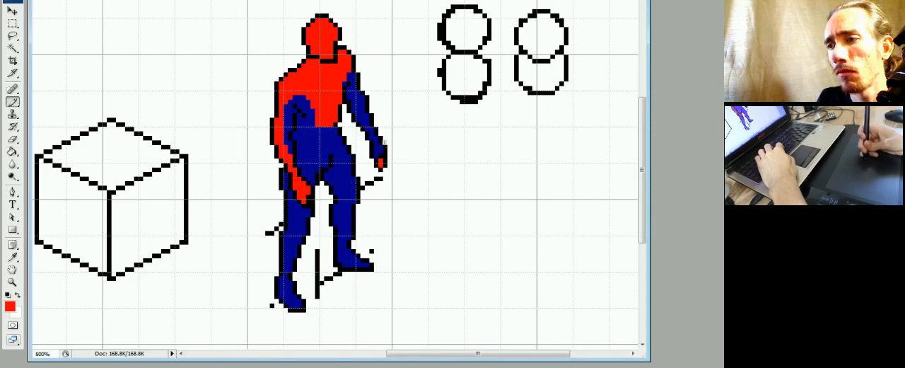
click(367, 125)
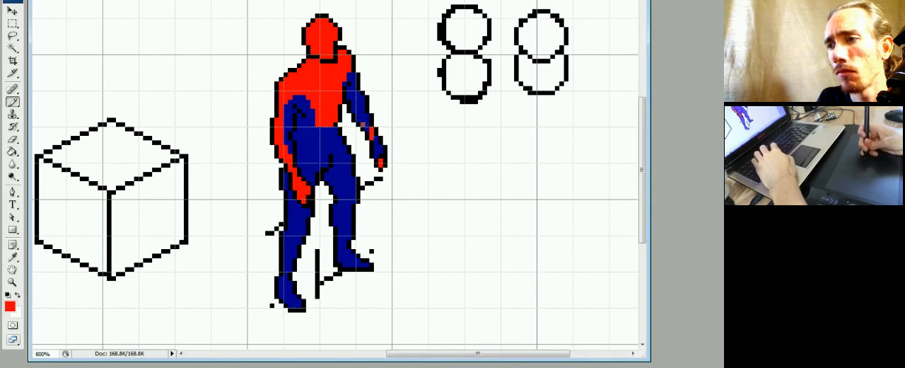
drag(363, 124, 367, 120)
key(g)
click(373, 145)
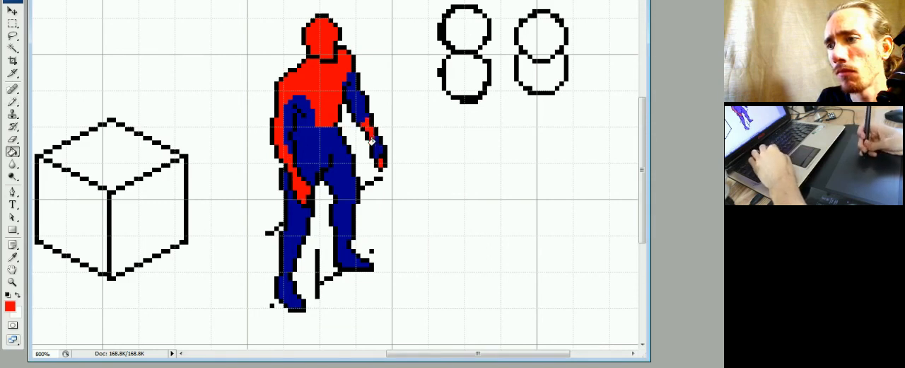
key(v)
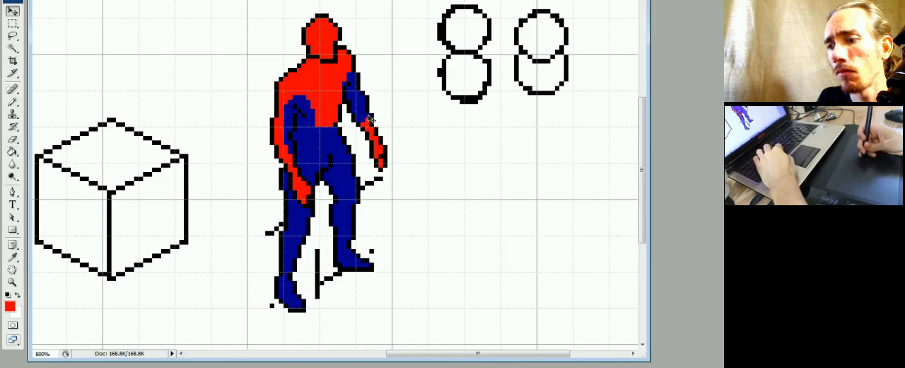
Paint a red stripe along the outer side of the right upper arm and touch up its border with dark blue.
key(b)
mouse_move(365, 107)
mouse_down()
mouse_move(365, 99)
mouse_move(364, 107)
mouse_up()
key(ctrl+z)
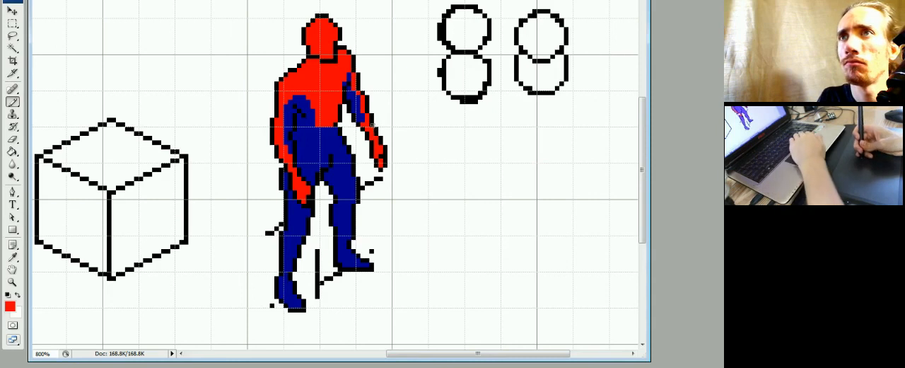
alt+click(355, 91)
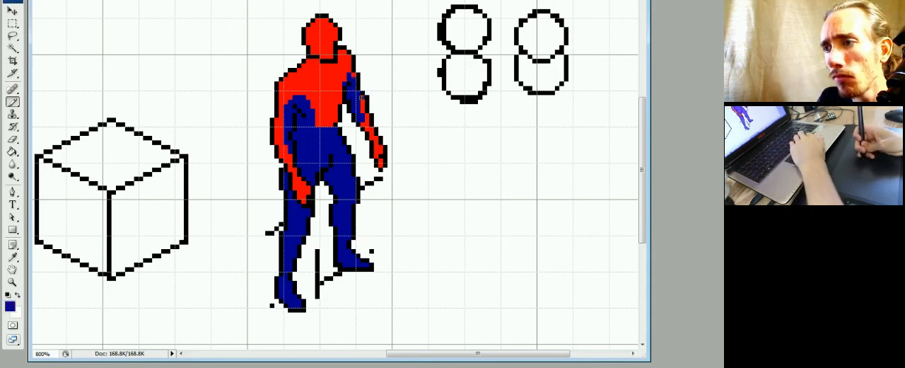
alt+click(371, 112)
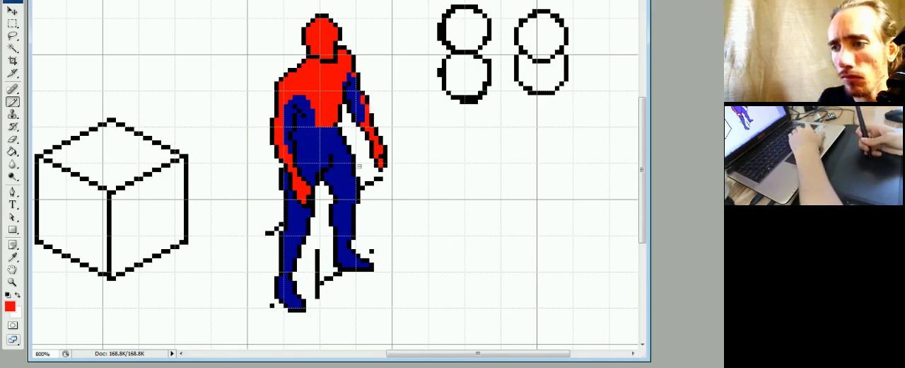
Hide the grid and paint a curved red waistband across the figure's waist.
key(ctrl+apostrophe)
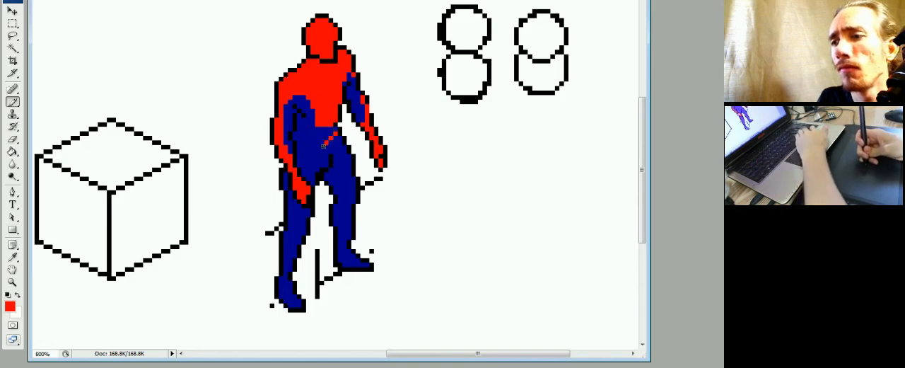
drag(321, 147, 303, 143)
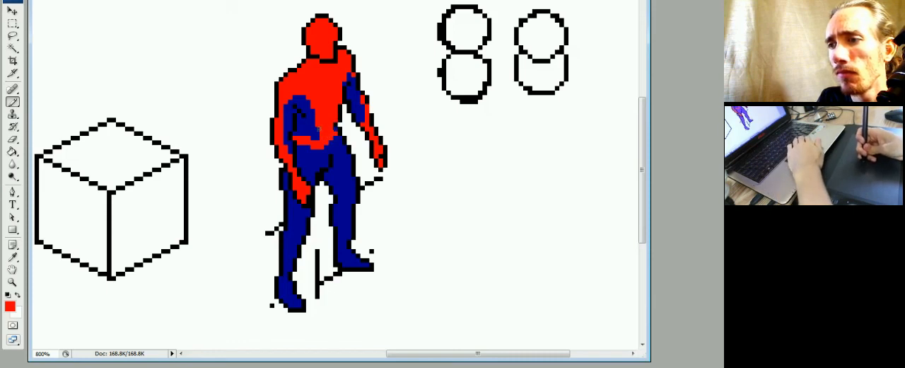
Shape the torso's blue side panels with dark blue pixels and thicken the centre of the waistband in red.
alt+click(318, 126)
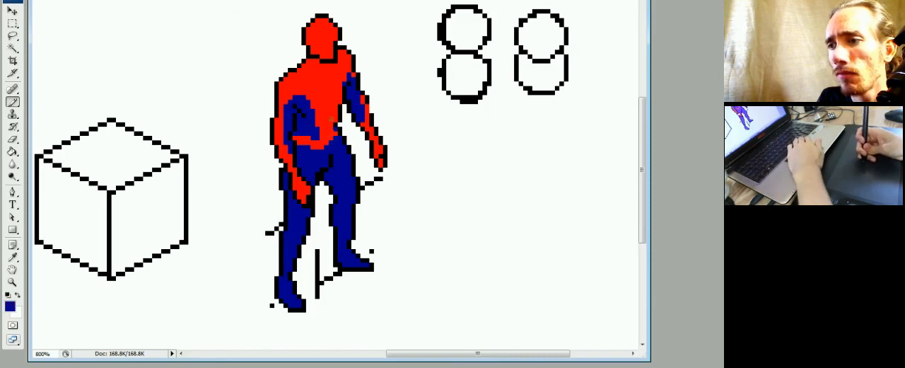
alt+click(330, 126)
click(331, 119)
alt+click(316, 132)
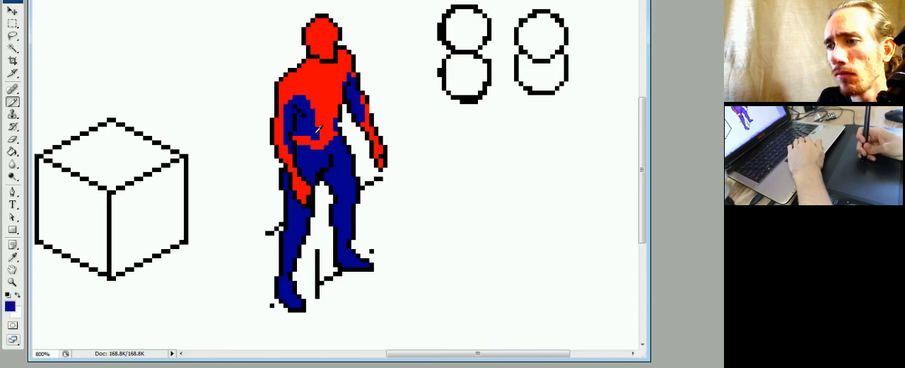
alt+click(326, 107)
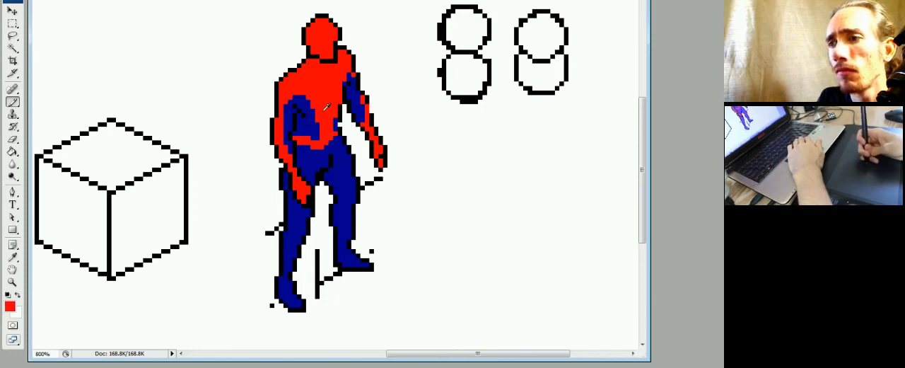
alt+click(317, 133)
alt+click(326, 137)
drag(326, 147, 335, 138)
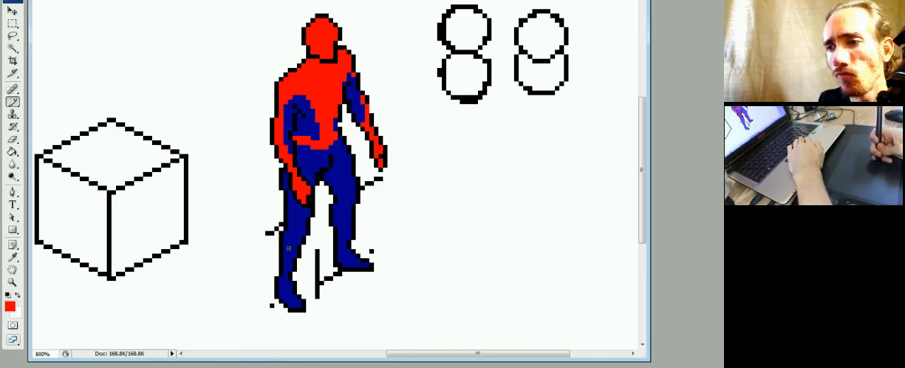
Paint a red boot top across each shin and fill both lower legs and feet red.
drag(340, 228, 349, 228)
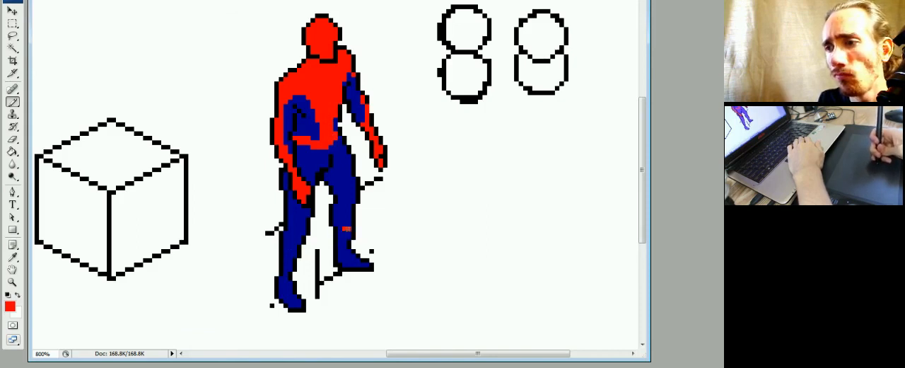
click(335, 225)
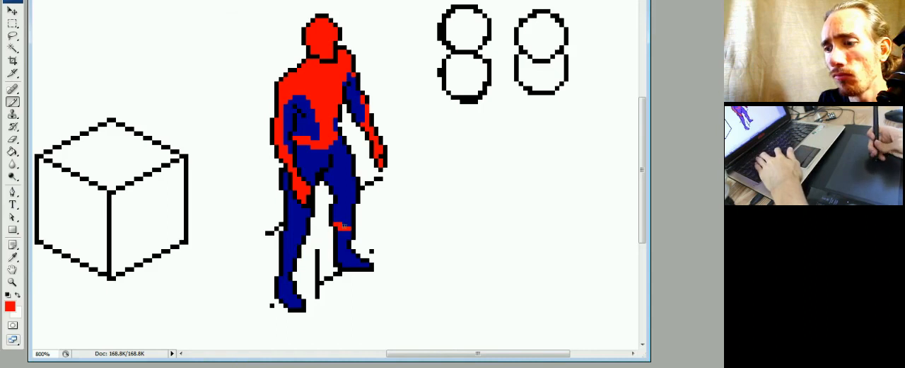
key(g)
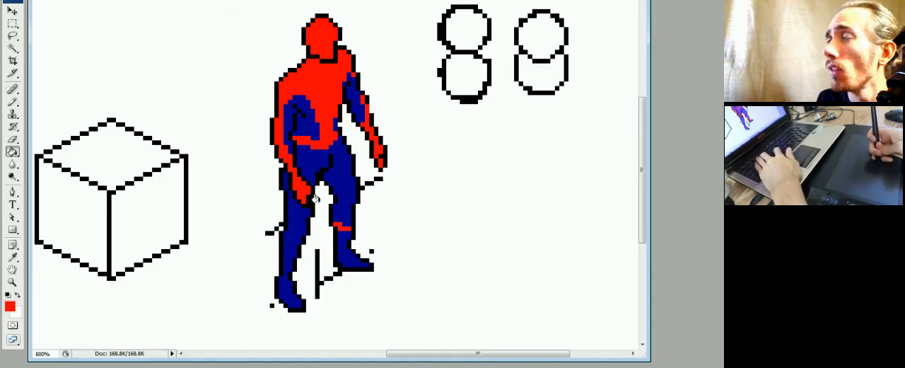
click(337, 239)
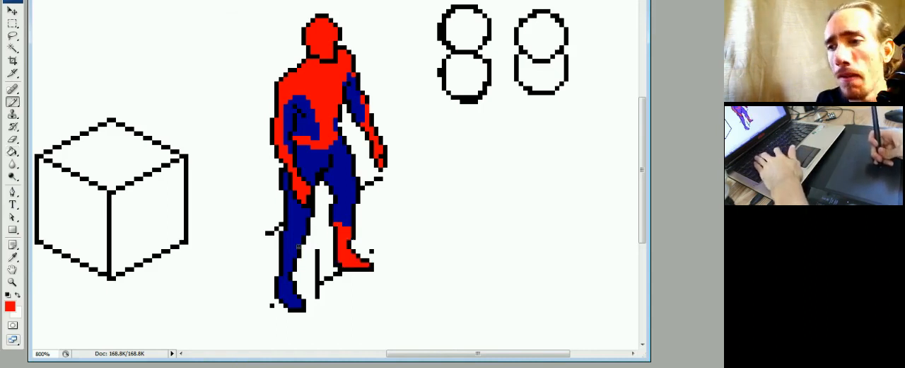
click(290, 255)
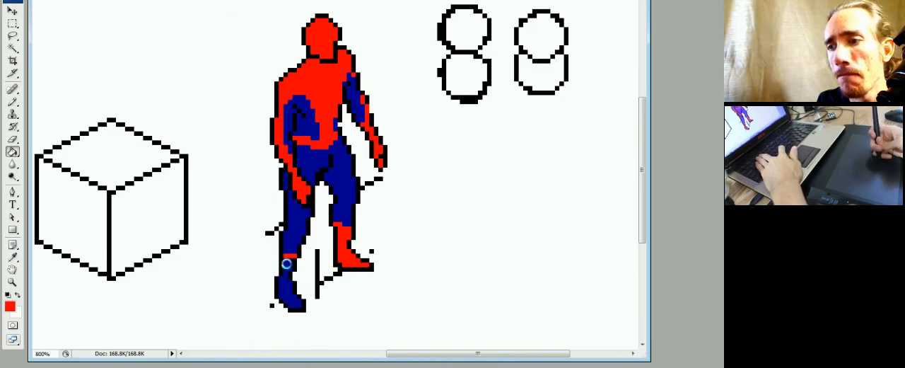
click(289, 265)
key(b)
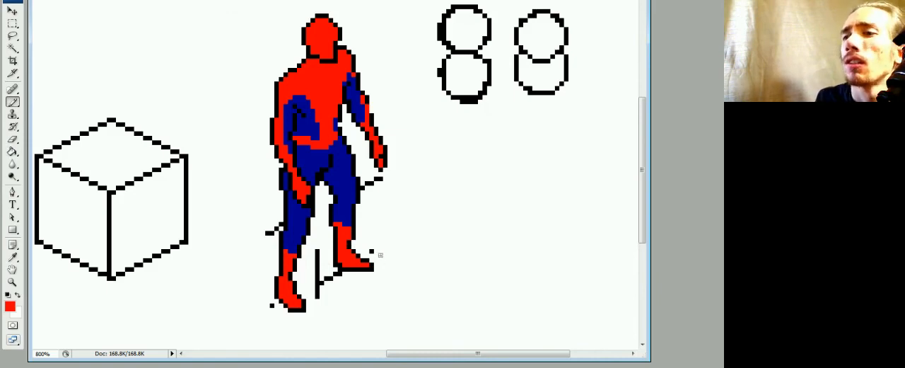
Paint a white left eye on the mask, trim it with red, and outline it in black.
alt+click(405, 67)
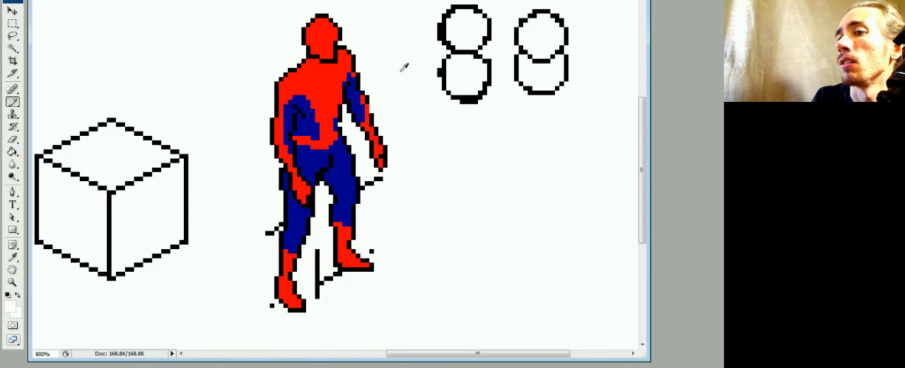
click(322, 48)
click(318, 43)
click(317, 39)
alt+click(326, 35)
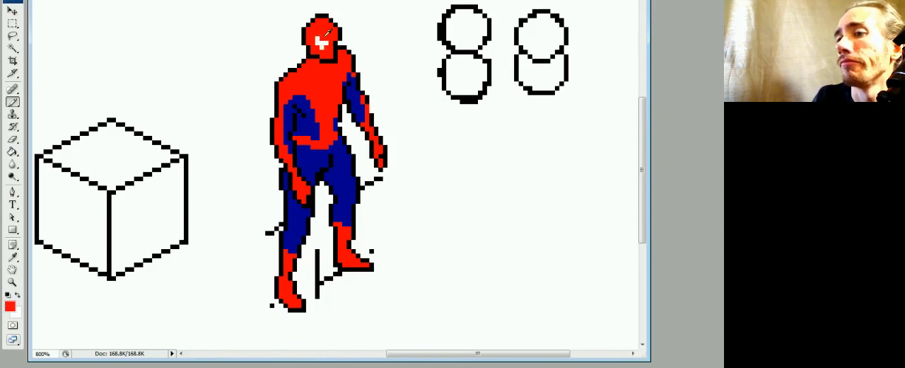
click(326, 43)
alt+click(330, 57)
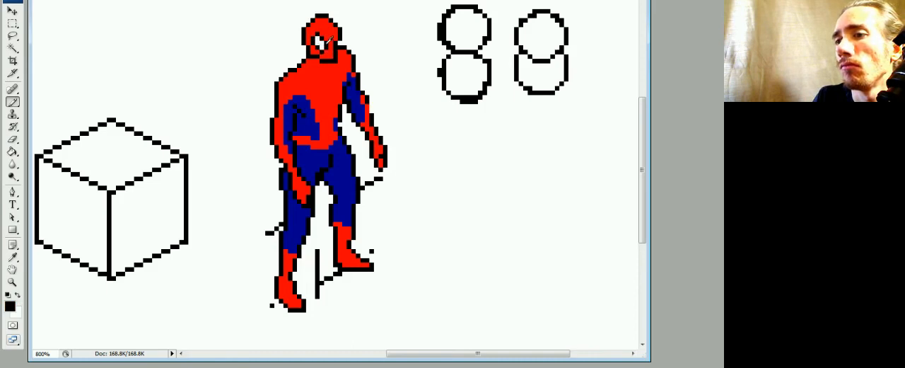
Paint a white second eye at the right edge of the face and outline it with black pixels.
alt+click(324, 43)
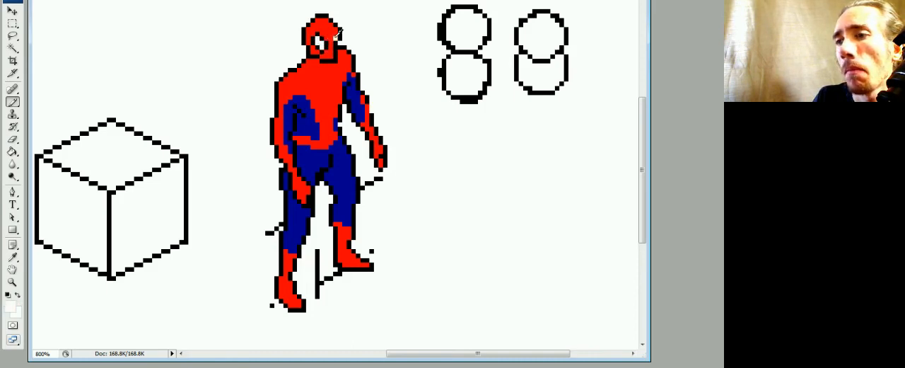
alt+click(335, 31)
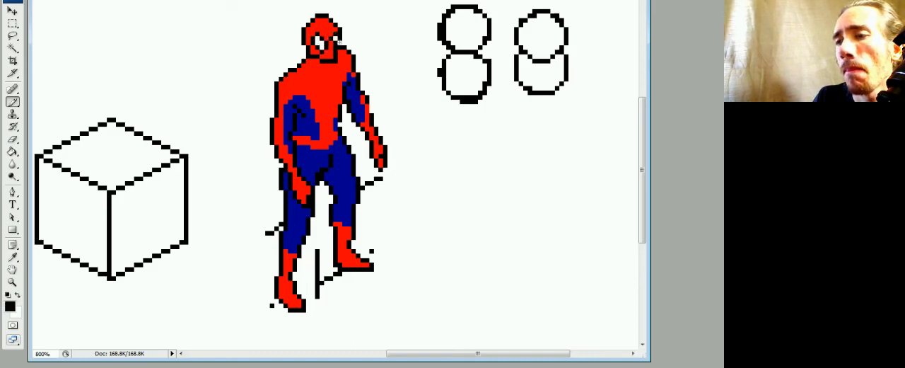
alt+click(335, 37)
alt+click(341, 36)
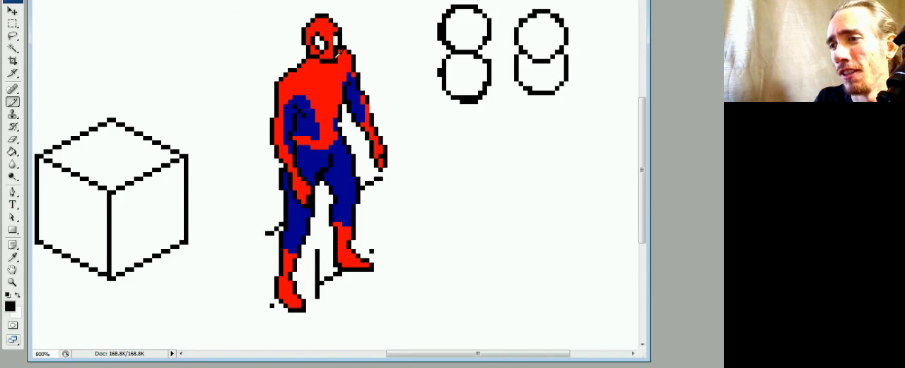
Cover the upper outline of the left eye with red and redraw it lower in black.
alt+click(319, 33)
click(317, 35)
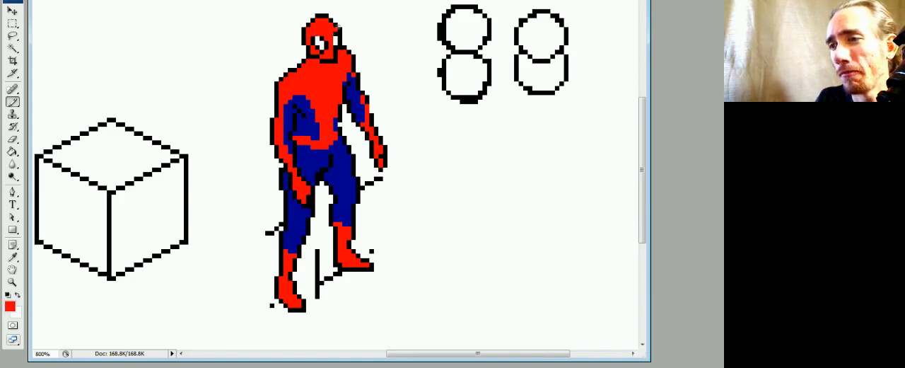
alt+click(324, 38)
click(318, 39)
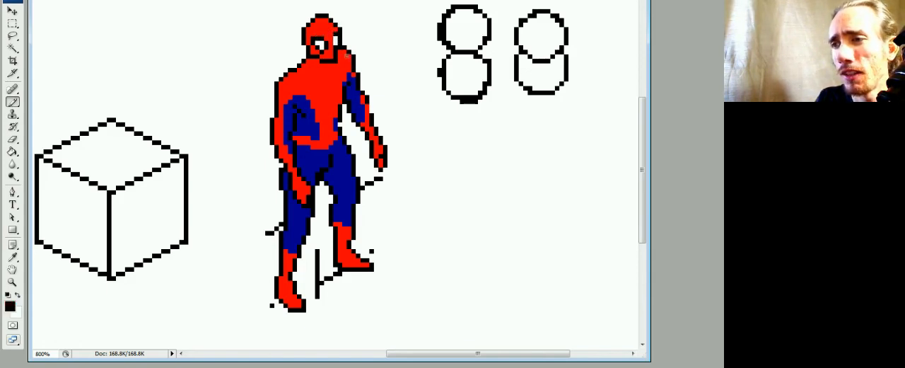
Reshape the jaw and chin by replacing old outline pixels with red and redrawing a narrower black chin line.
alt+click(334, 45)
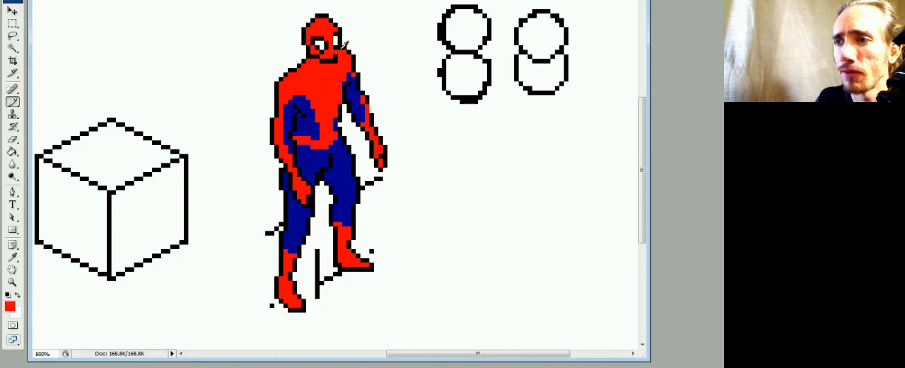
alt+click(343, 45)
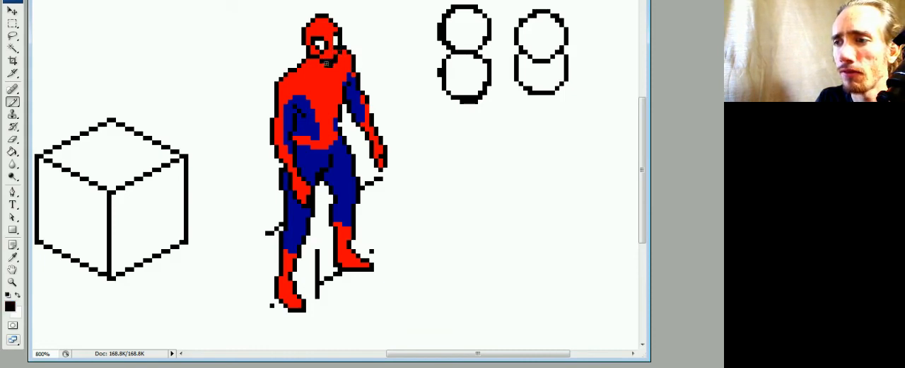
alt+click(330, 54)
alt+click(344, 47)
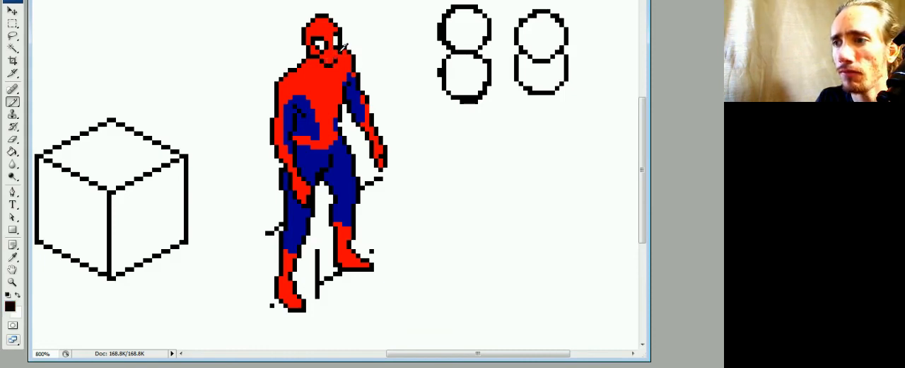
click(333, 62)
alt+click(330, 54)
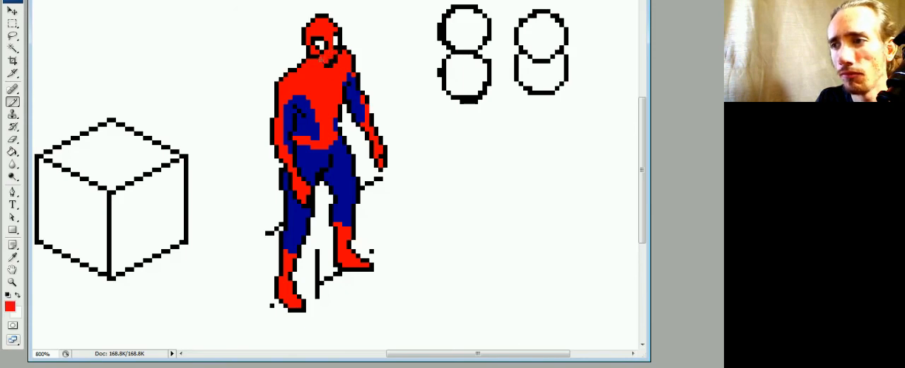
alt+click(329, 61)
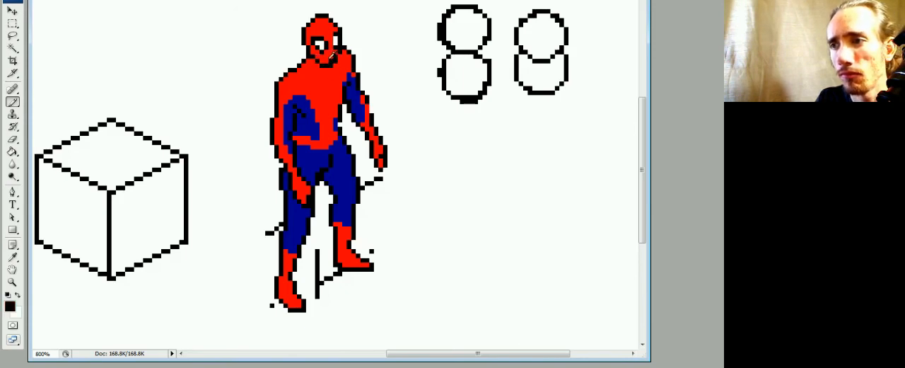
alt+click(334, 55)
alt+click(336, 59)
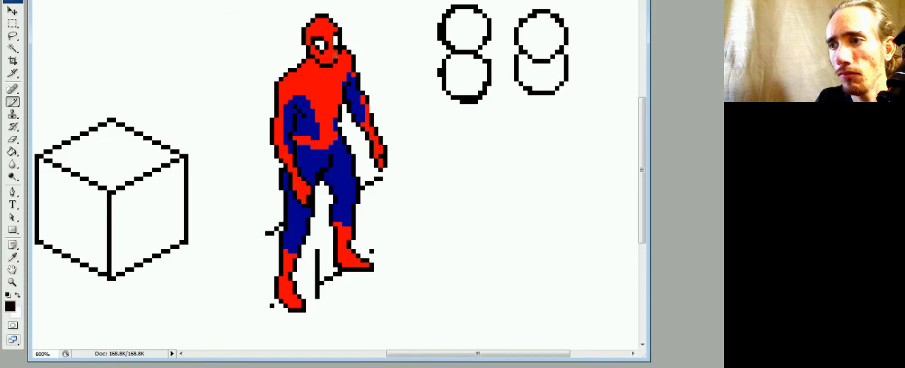
alt+click(342, 58)
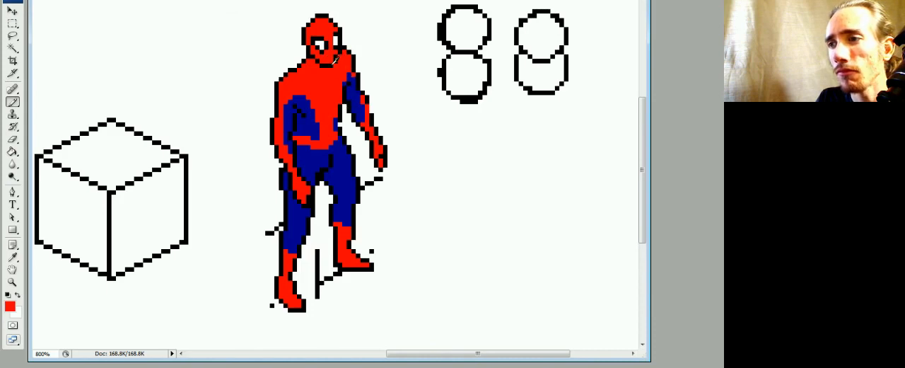
alt+click(336, 62)
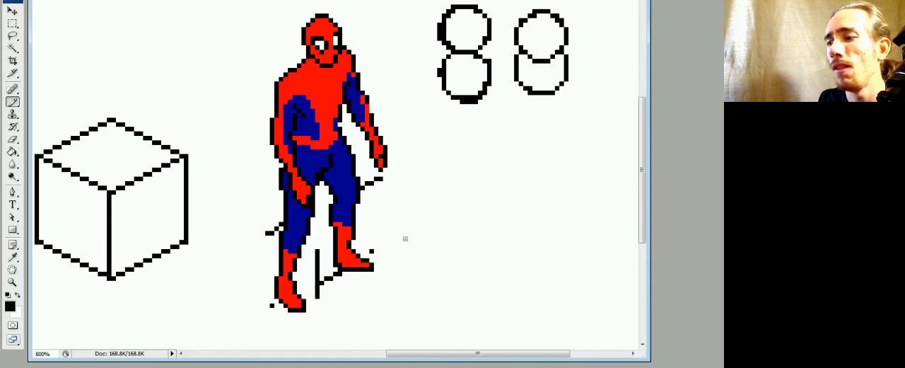
Examine the whole coloured figure at 300% zoom and return to a 700% view of the cube and figure.
key(ctrl+minus)
key(ctrl+minus)
key(ctrl+minus)
key(ctrl+minus)
key(ctrl+minus)
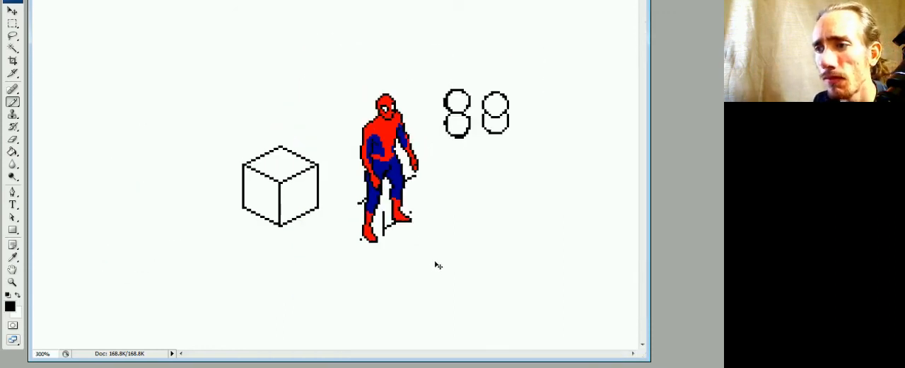
key(ctrl+plus)
key(ctrl+plus)
key(ctrl+plus)
drag(530, 235, 400, 229)
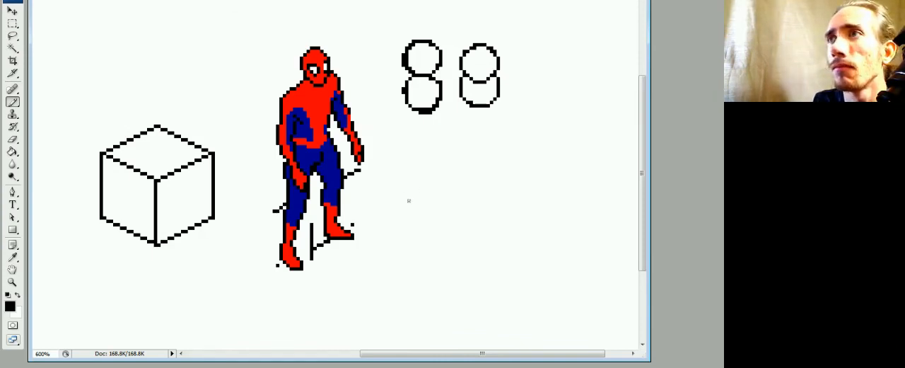
key(ctrl+plus)
drag(400, 215, 420, 225)
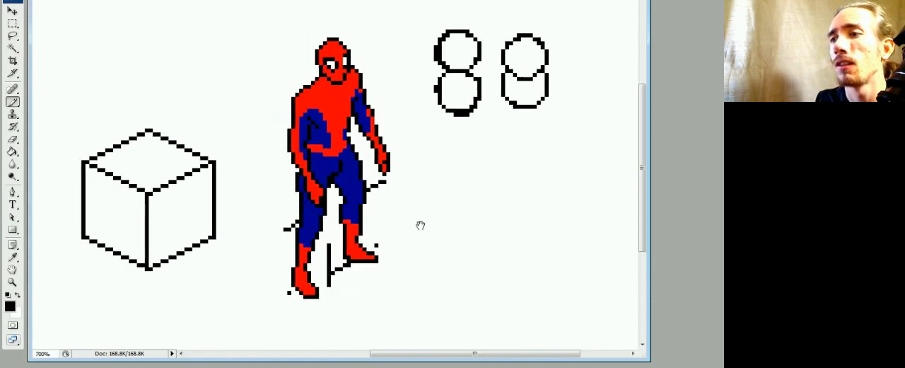
Select the two pairs of practice circles beside the figure, delete them, and clear the selection.
key(m)
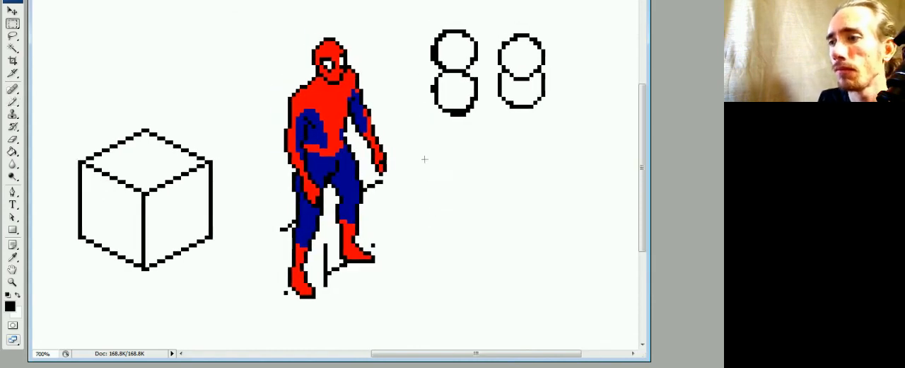
drag(420, 17, 550, 141)
key(Delete)
key(ctrl+d)
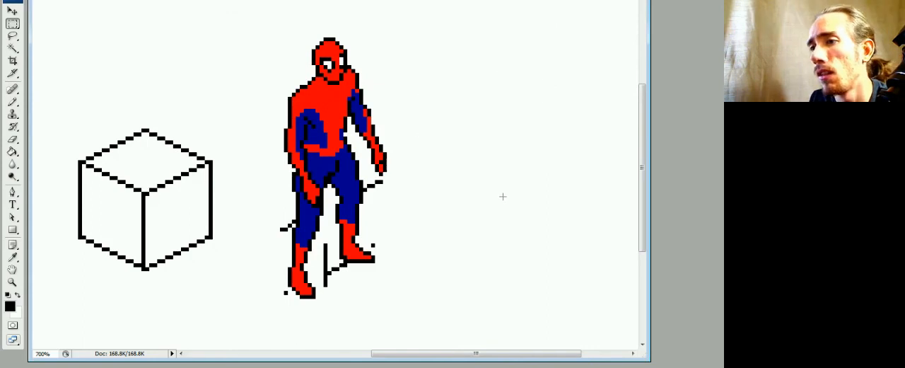